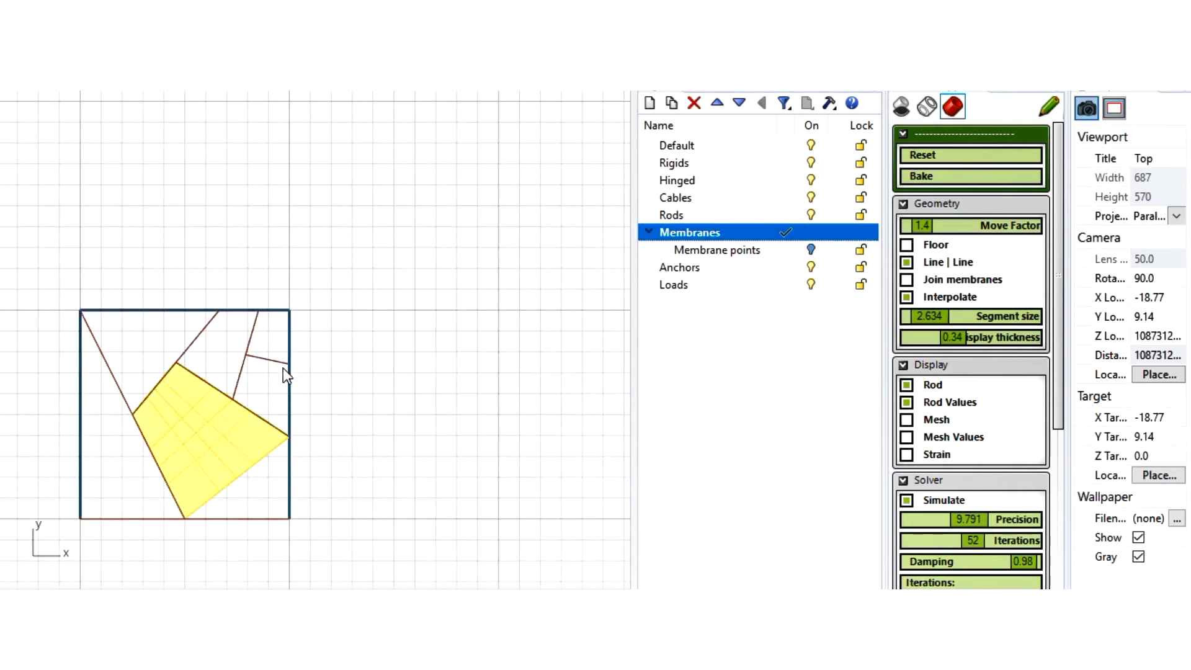
Make Rigids the current layer and draw a rigid bar from the square frame's left edge to the midspan of the diagonal cable.
mouse_move(689, 481)
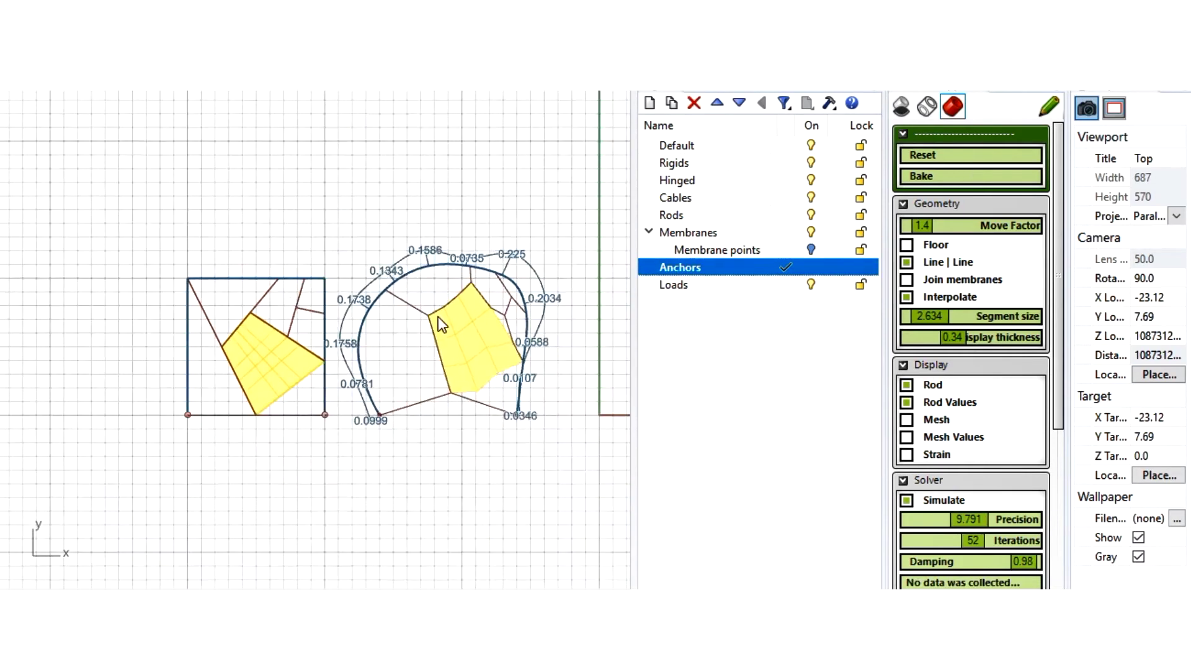
mouse_move(10, 364)
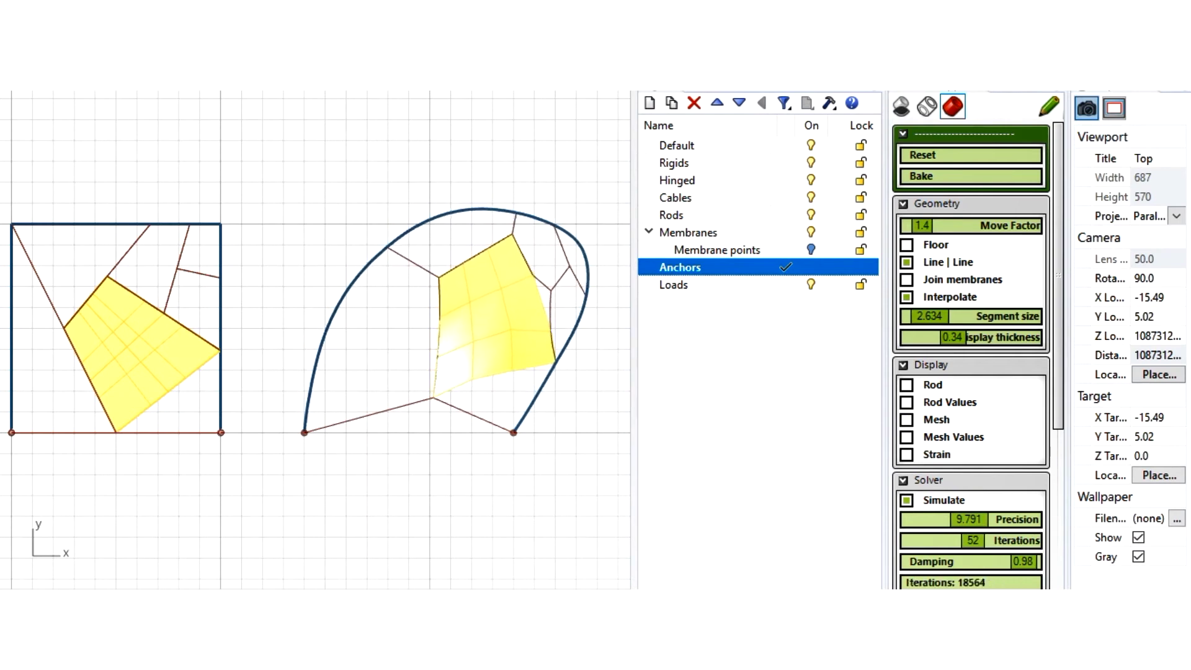
double_click(679, 163)
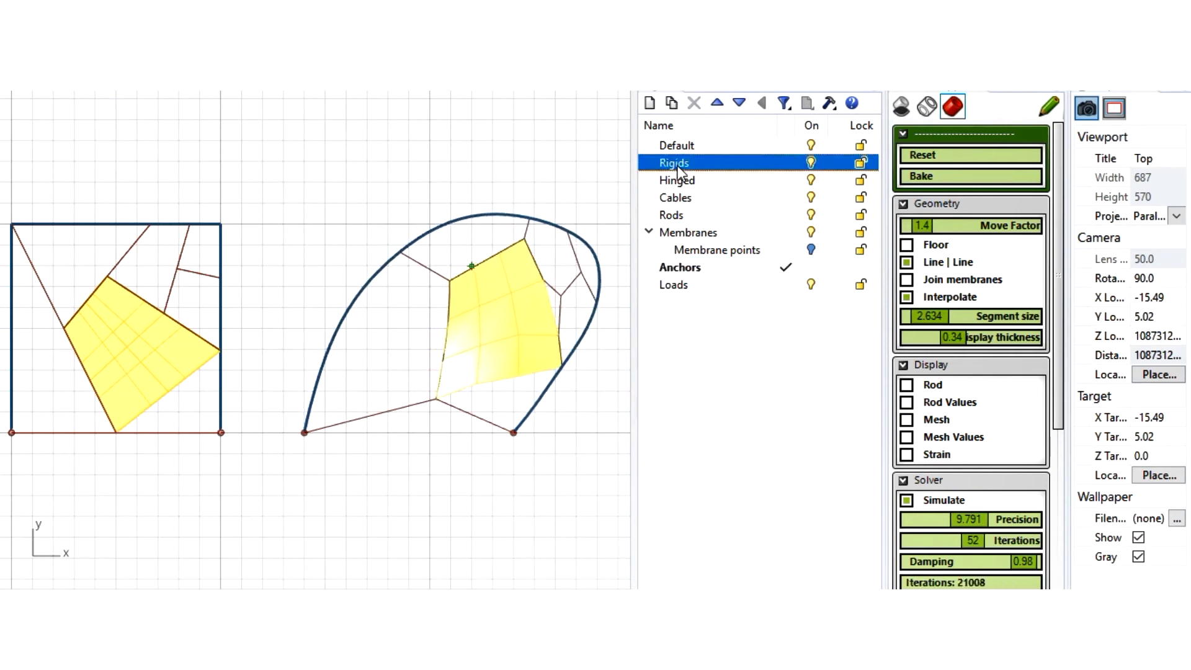
click(11, 380)
click(43, 287)
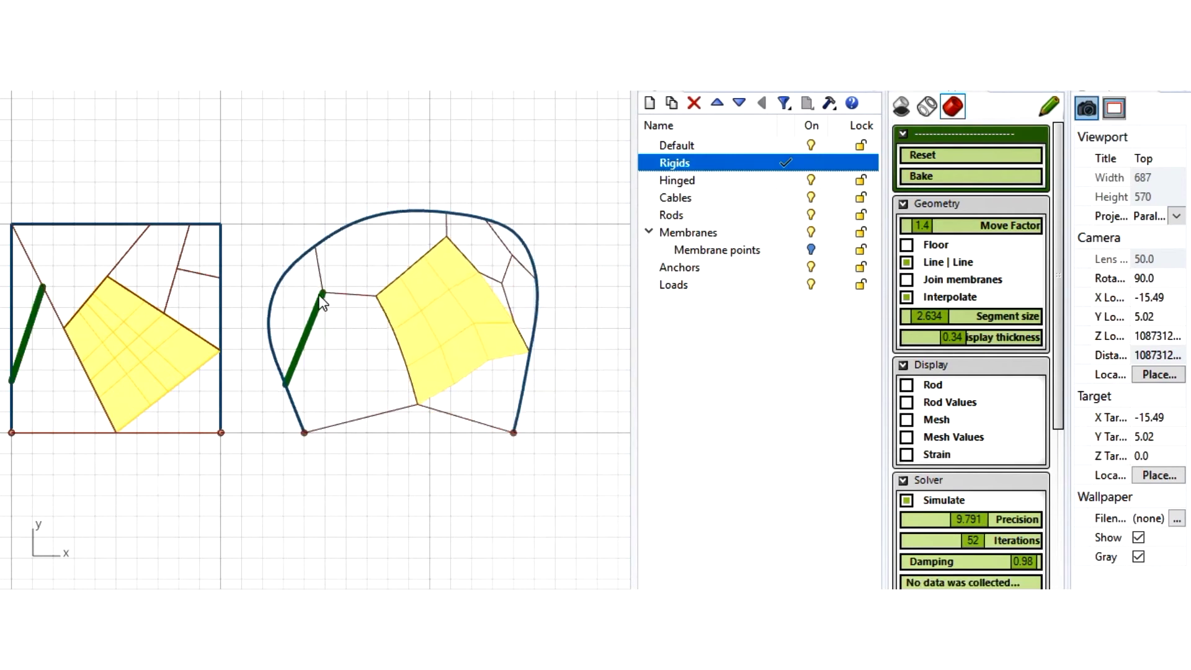
Draw a second rigid bar from the first bar's upper end to the cable endpoint on the frame's top edge.
right_drag(160, 303, 158, 300)
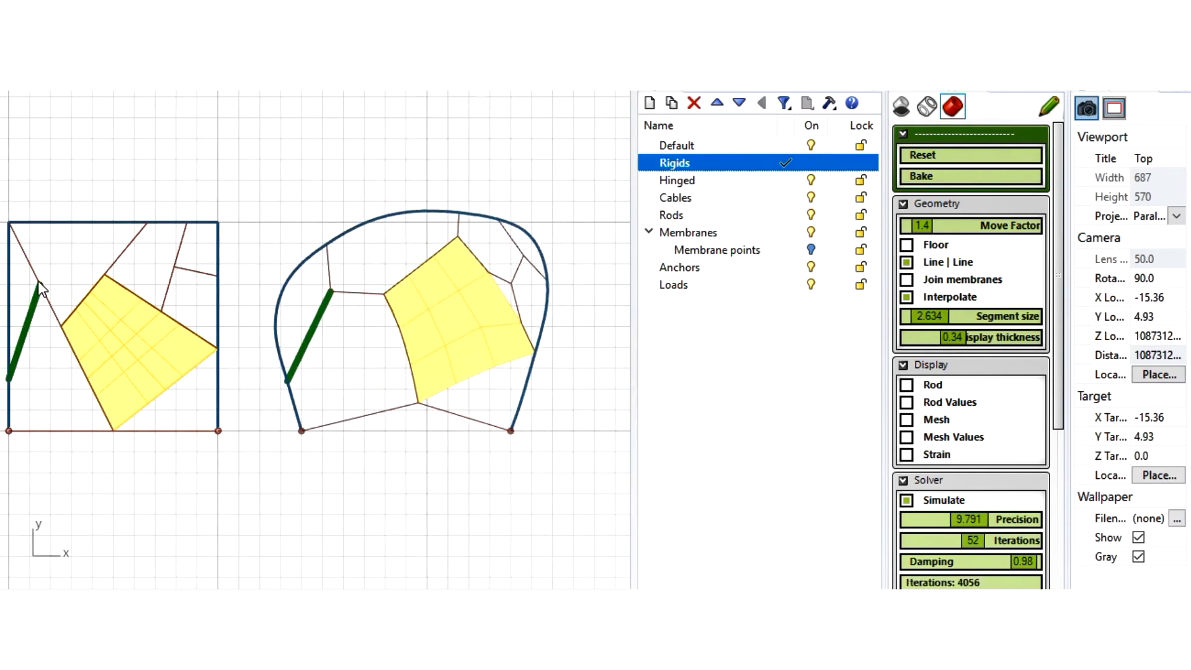
click(43, 287)
click(41, 286)
click(148, 223)
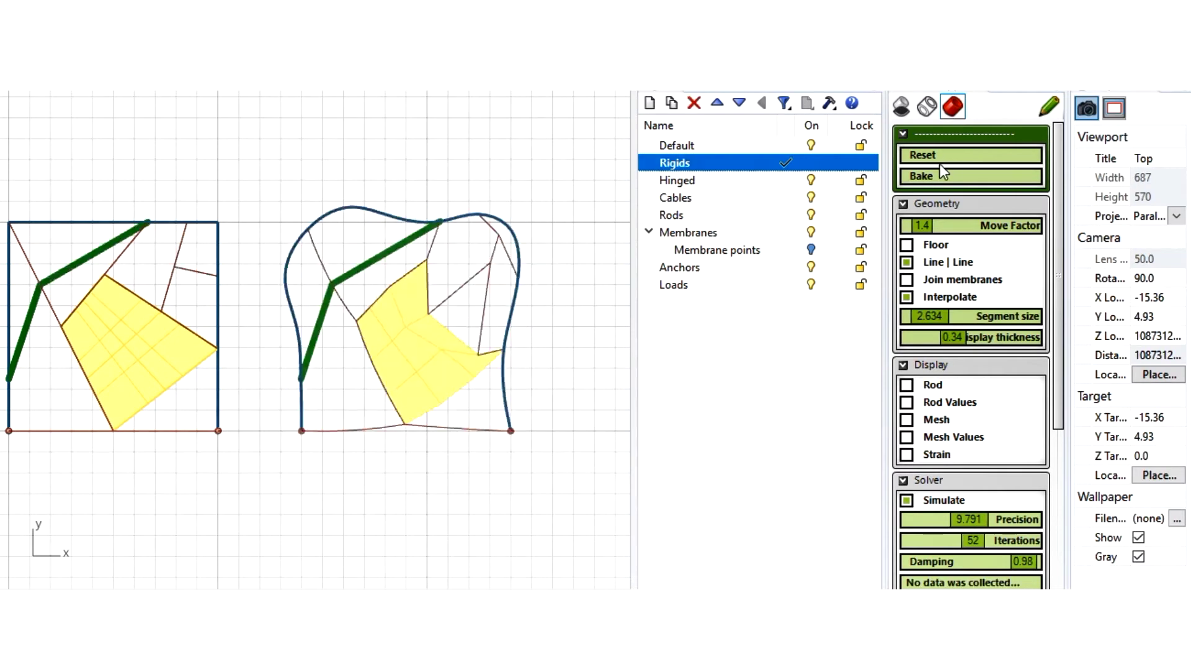
scroll(503, 268, down, 2)
scroll(289, 269, up, 2)
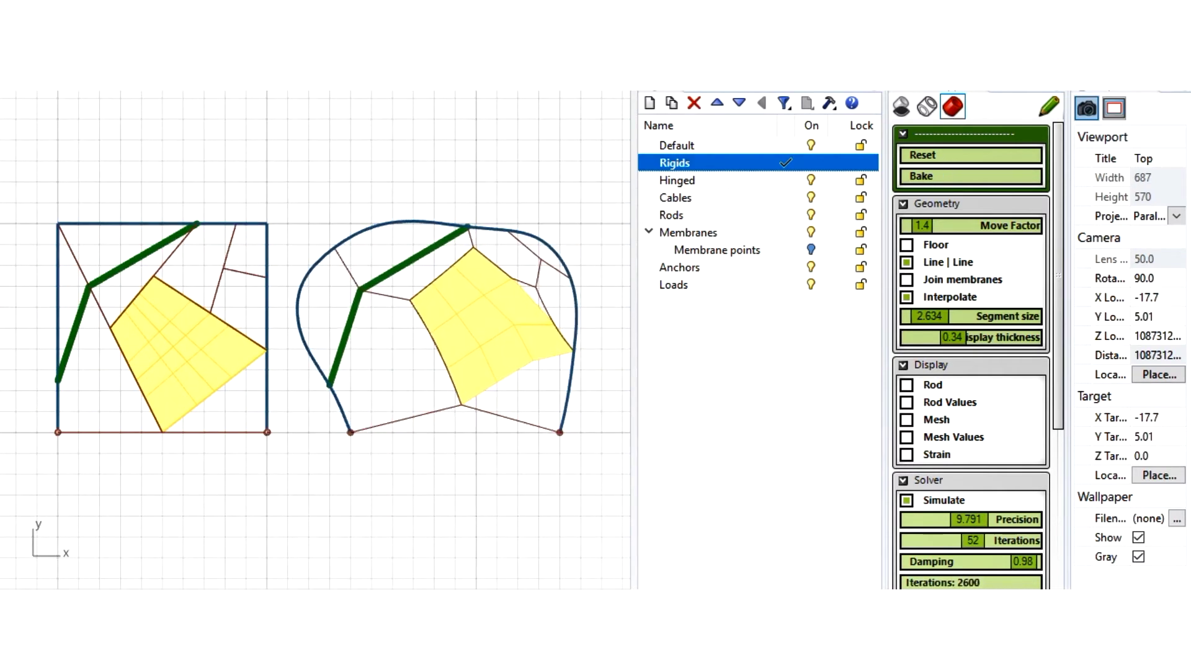
On the Hinged layer, draw a member from the lower rigid bar's midpoint to the membrane's nearest corner, and select the square rod frame.
double_click(688, 180)
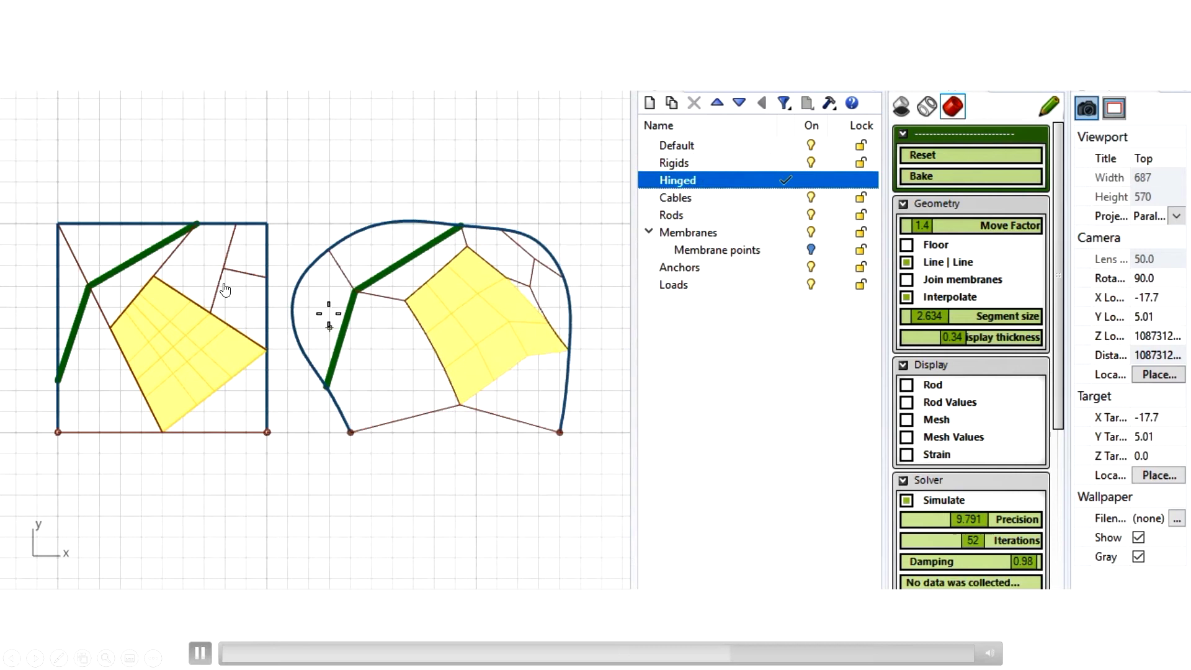
click(74, 333)
click(110, 328)
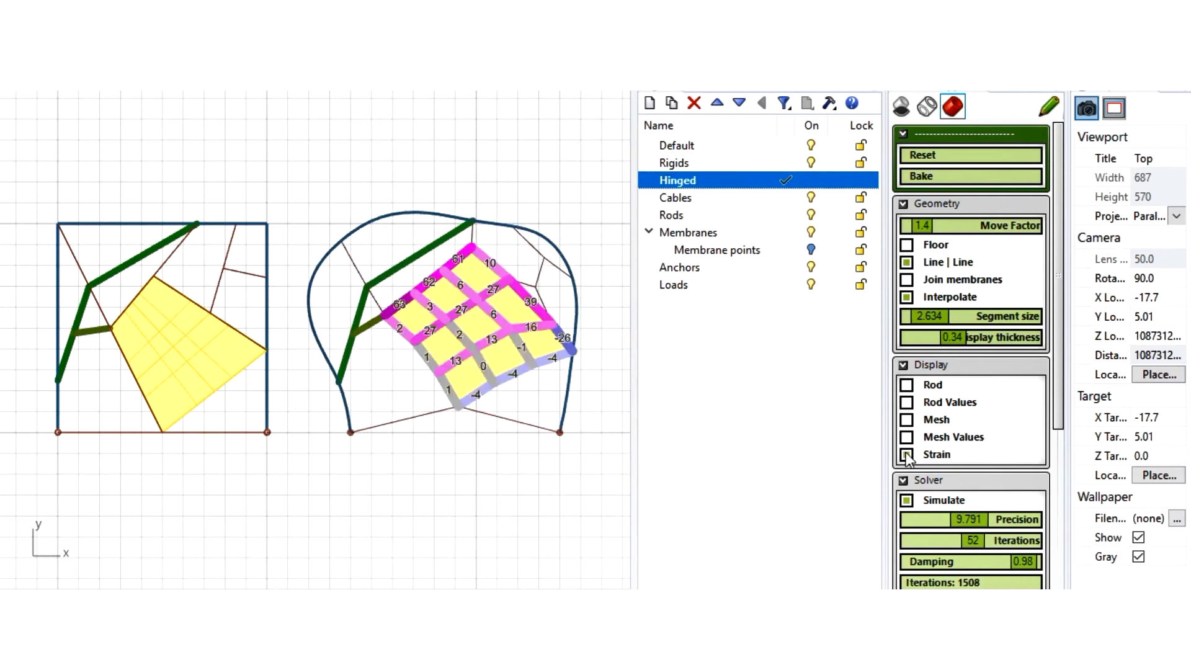
click(266, 224)
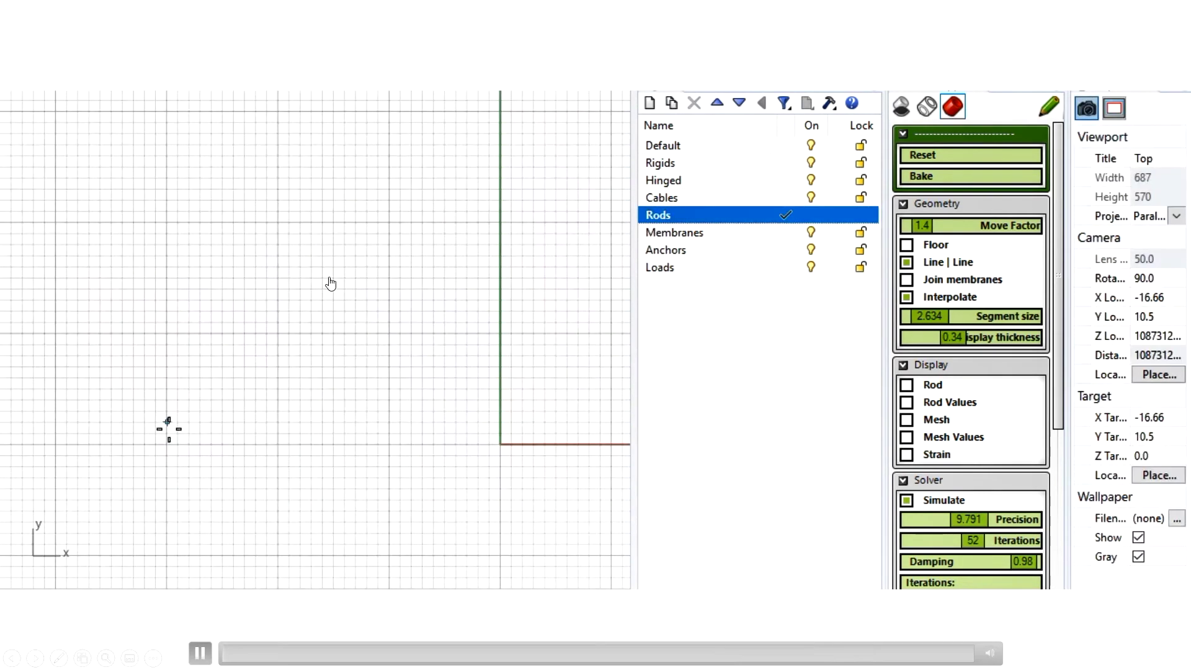
key(Right)
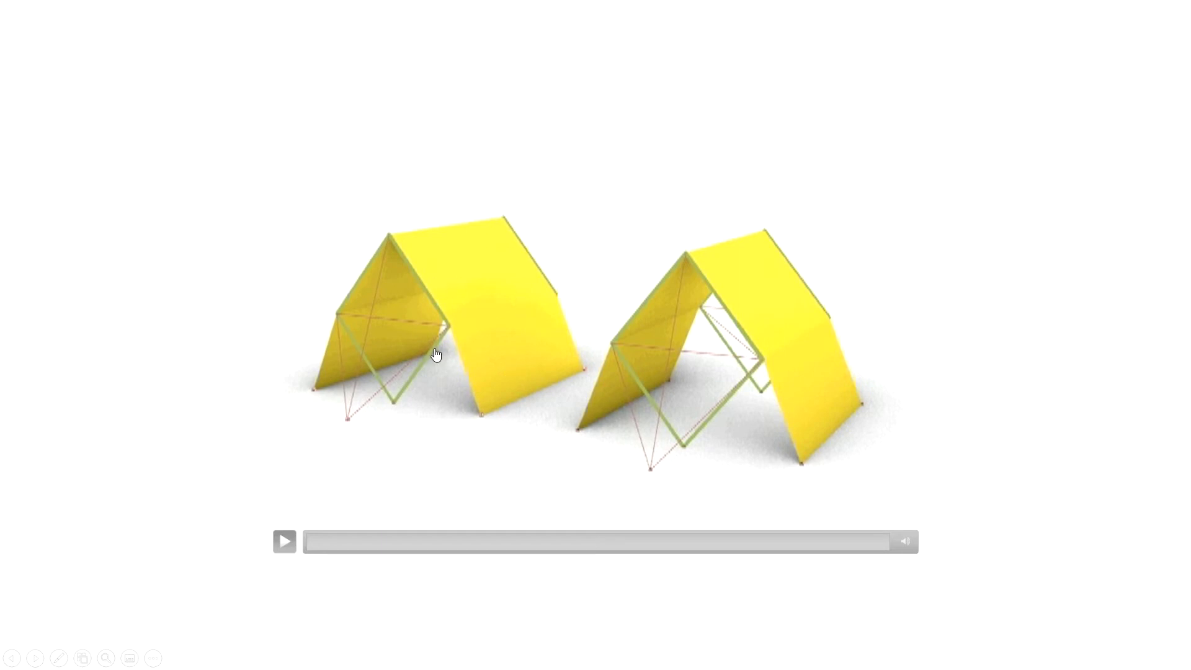
click(285, 541)
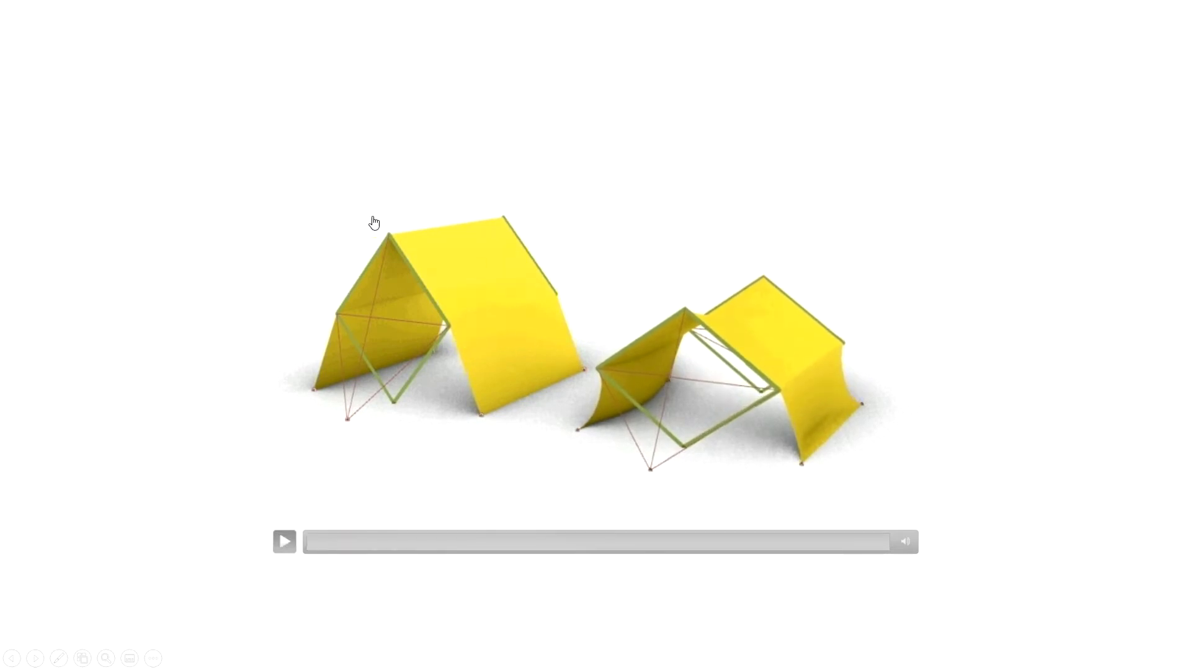
click(284, 541)
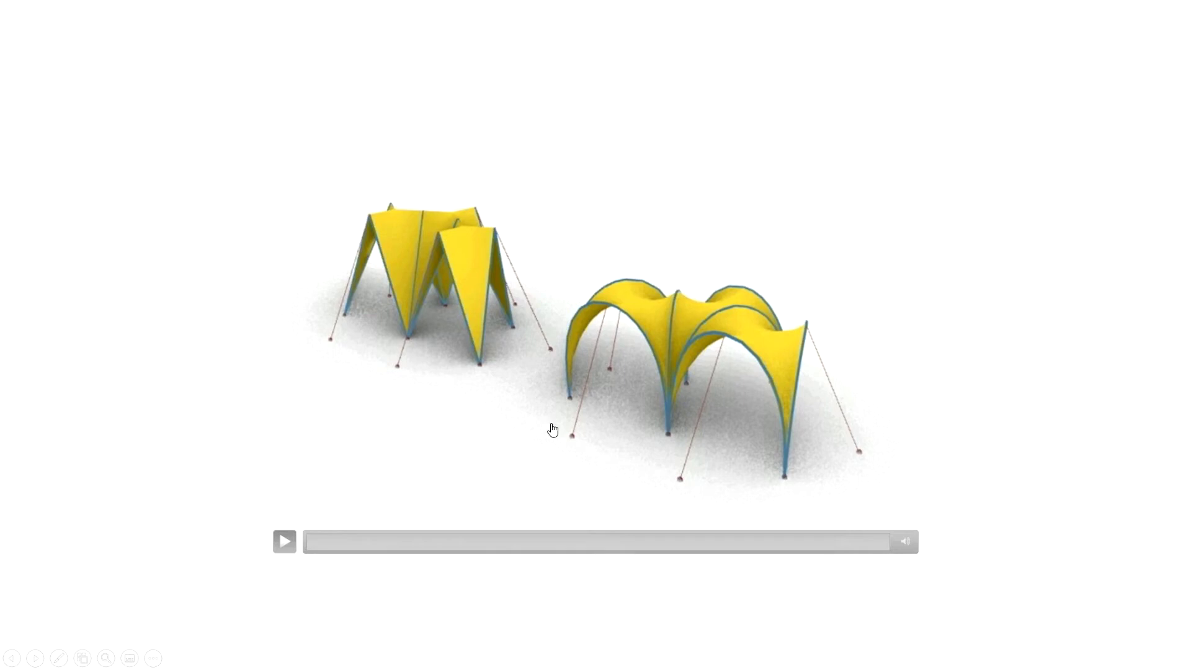
click(284, 542)
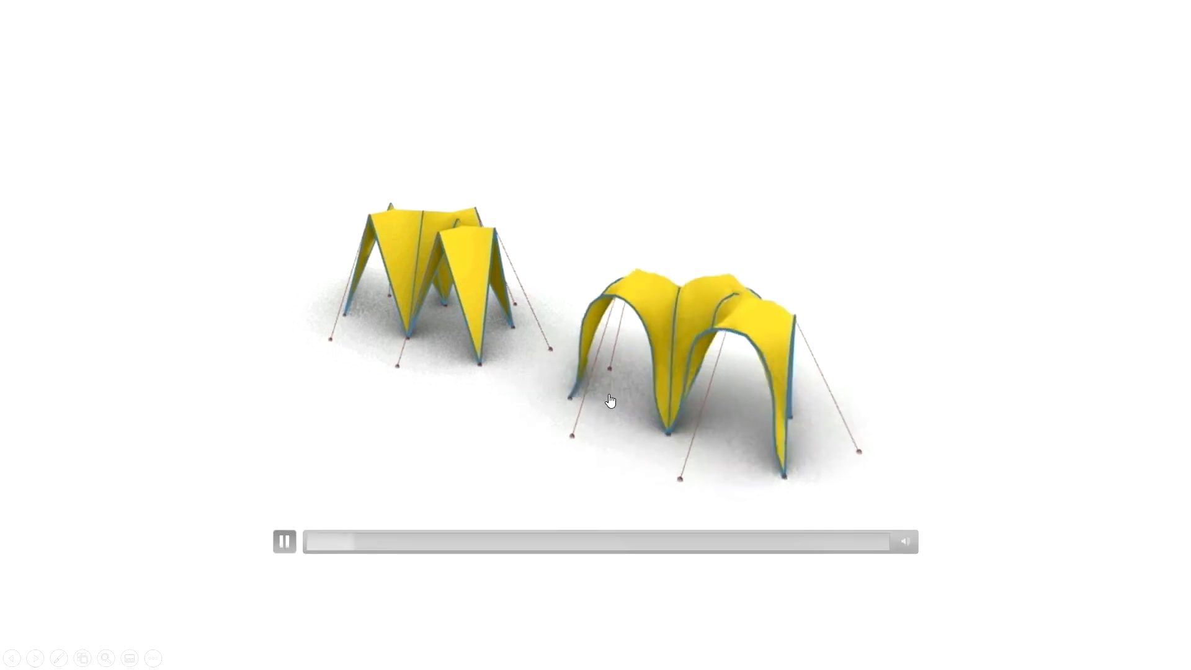
click(686, 319)
key(Right)
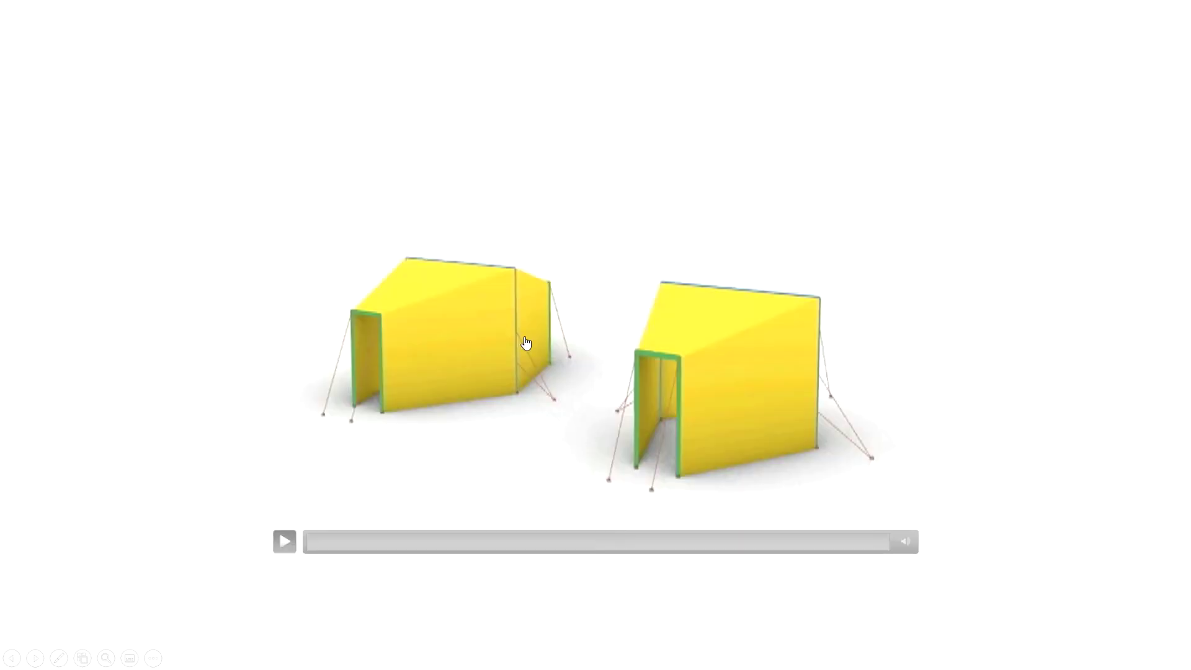
click(287, 539)
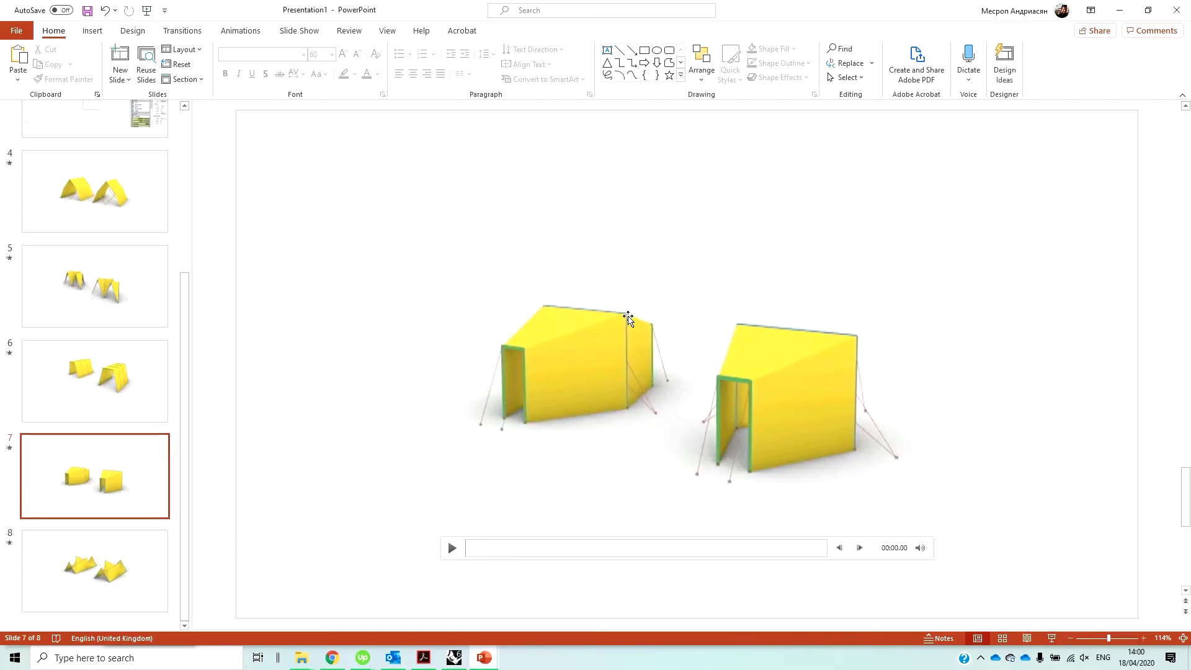
Switch to Rhino and examine the octagonal membrane pavilion from several angles in the Perspective view.
click(454, 657)
right_drag(341, 211, 406, 180)
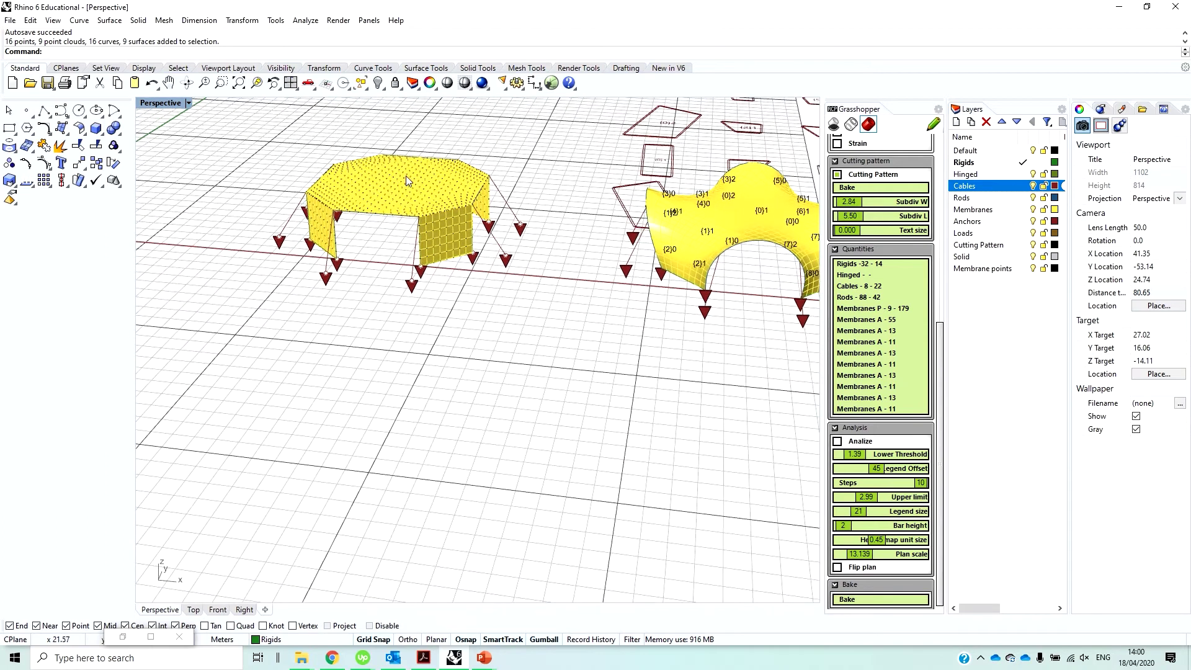
scroll(435, 183, up, 2)
scroll(242, 155, up, 2)
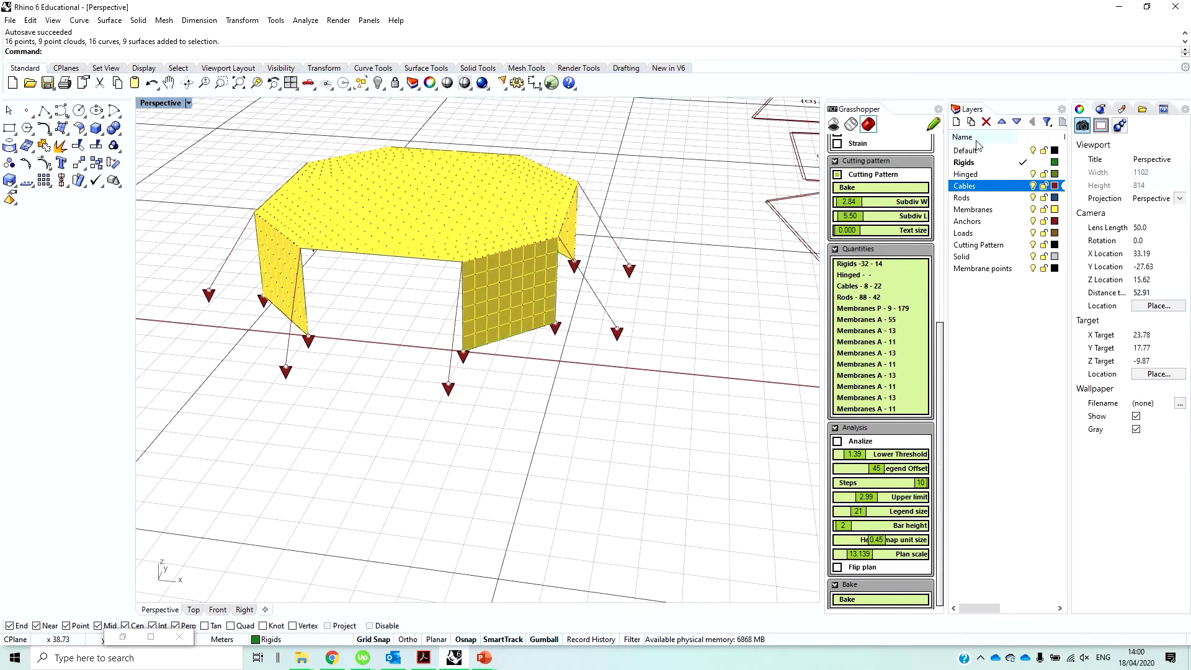
scroll(413, 194, up, 2)
scroll(722, 184, down, 2)
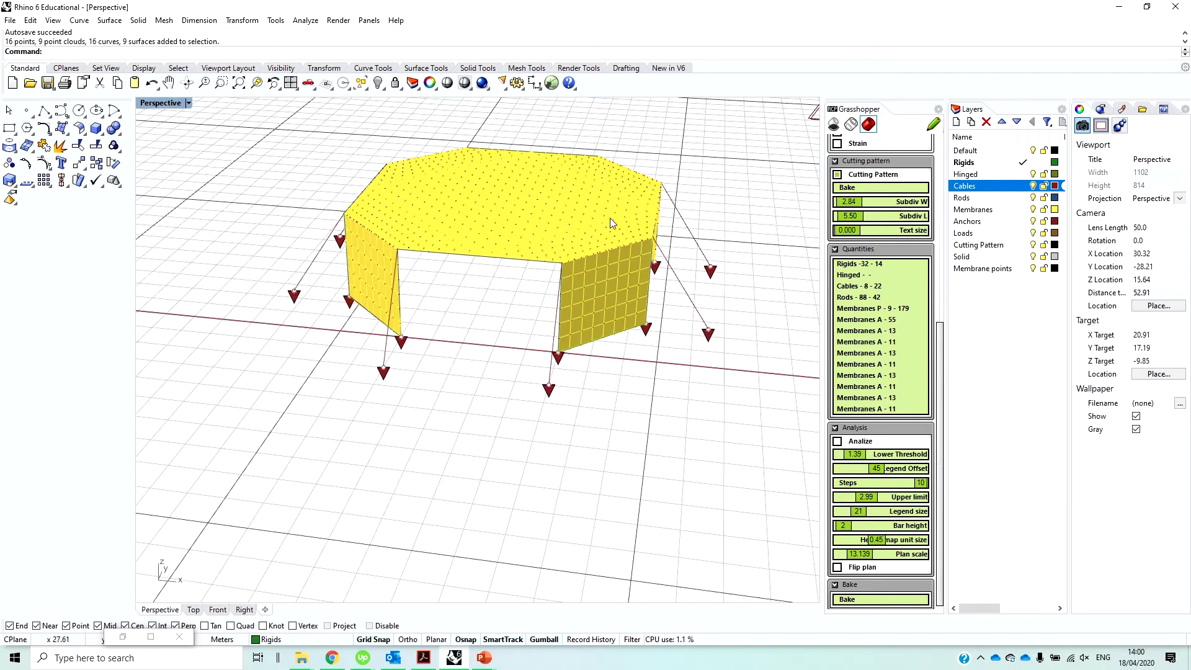
right_drag(546, 252, 806, 220)
Select all layers from Default through Membrane points and turn off their visibility.
click(993, 198)
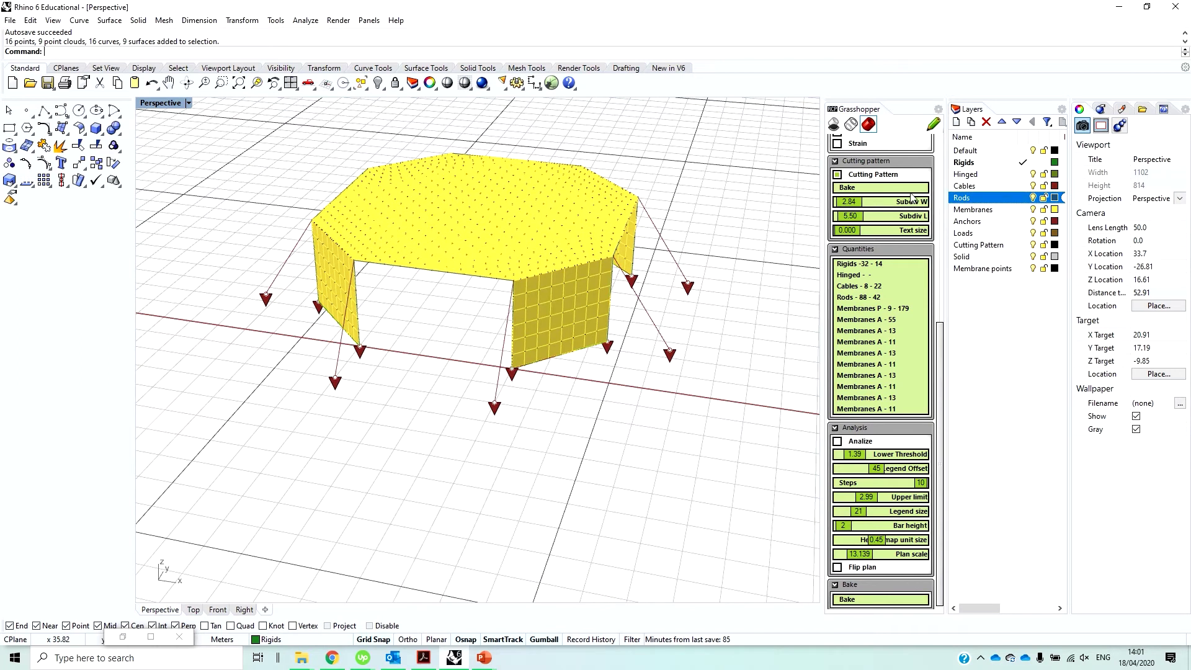
click(1015, 151)
shift+click(1019, 266)
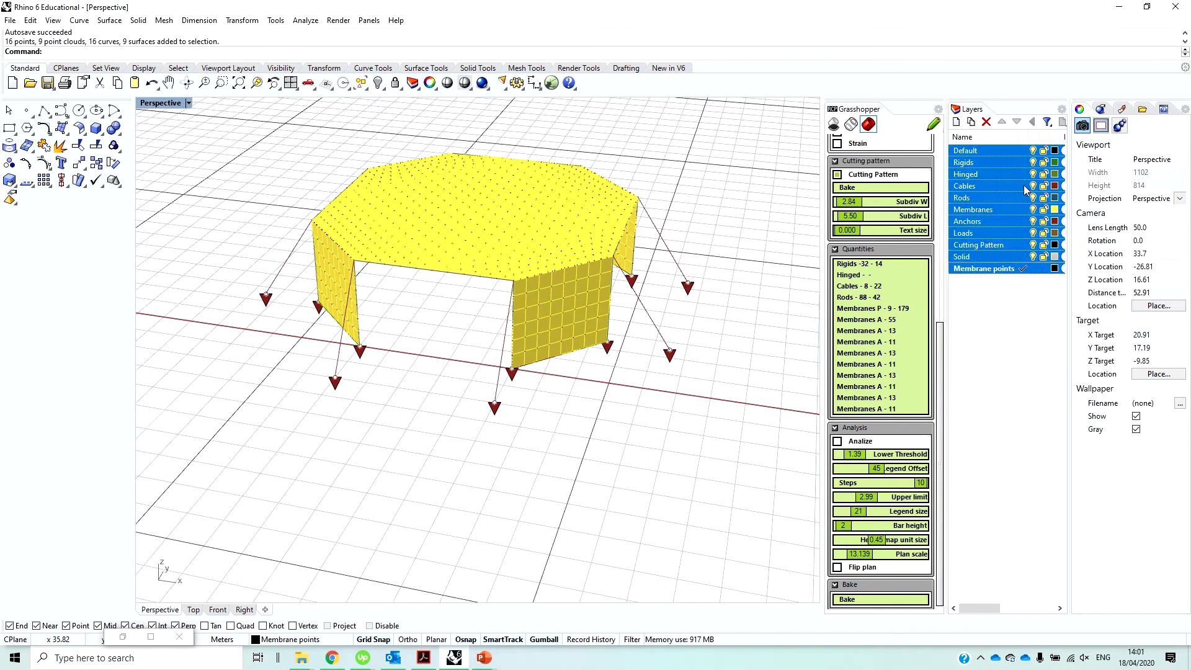
click(1011, 323)
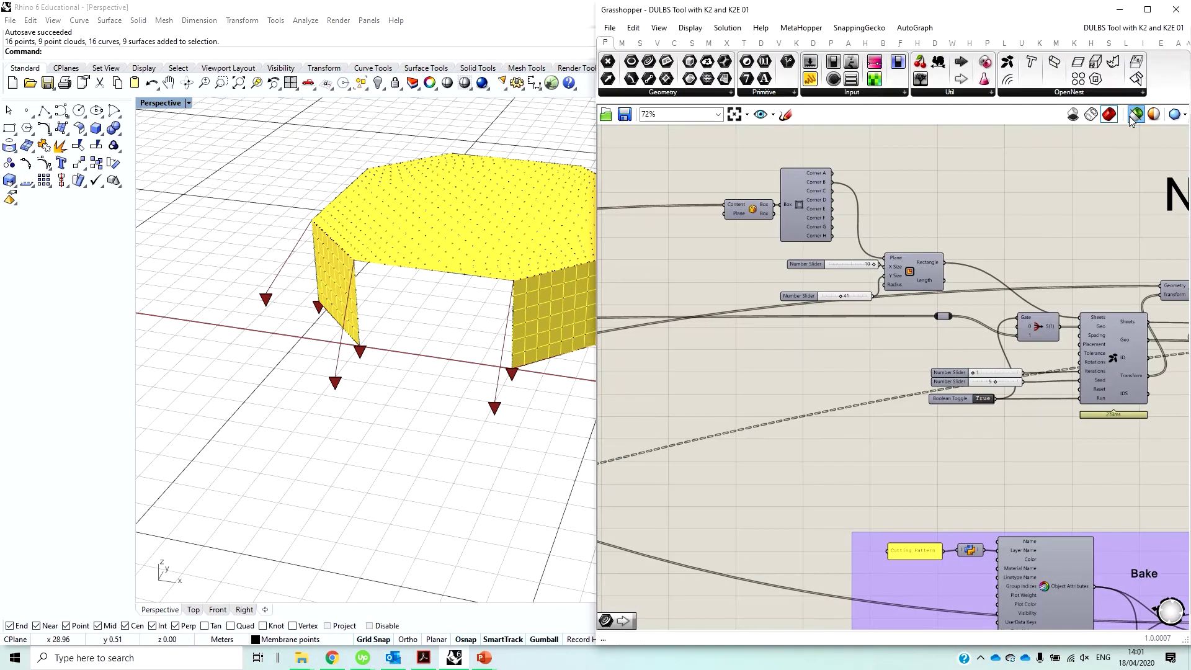
Limit the Grasshopper preview to selected objects, and hide the Membrane points layer by making Default current instead.
click(1135, 114)
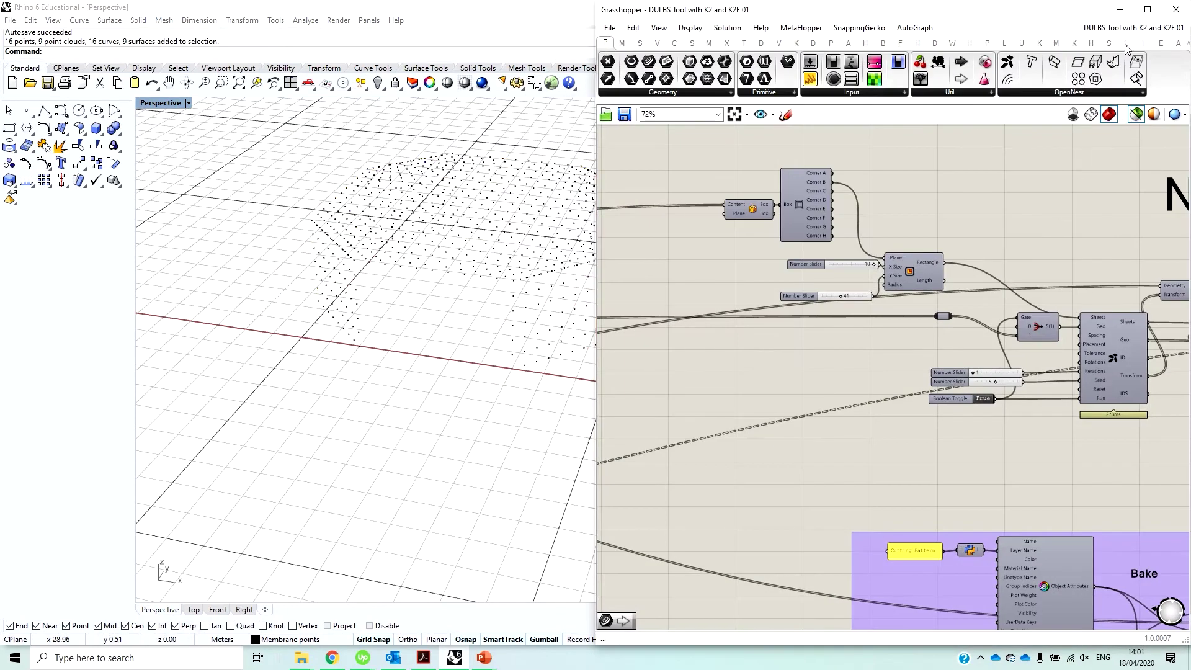
click(1117, 11)
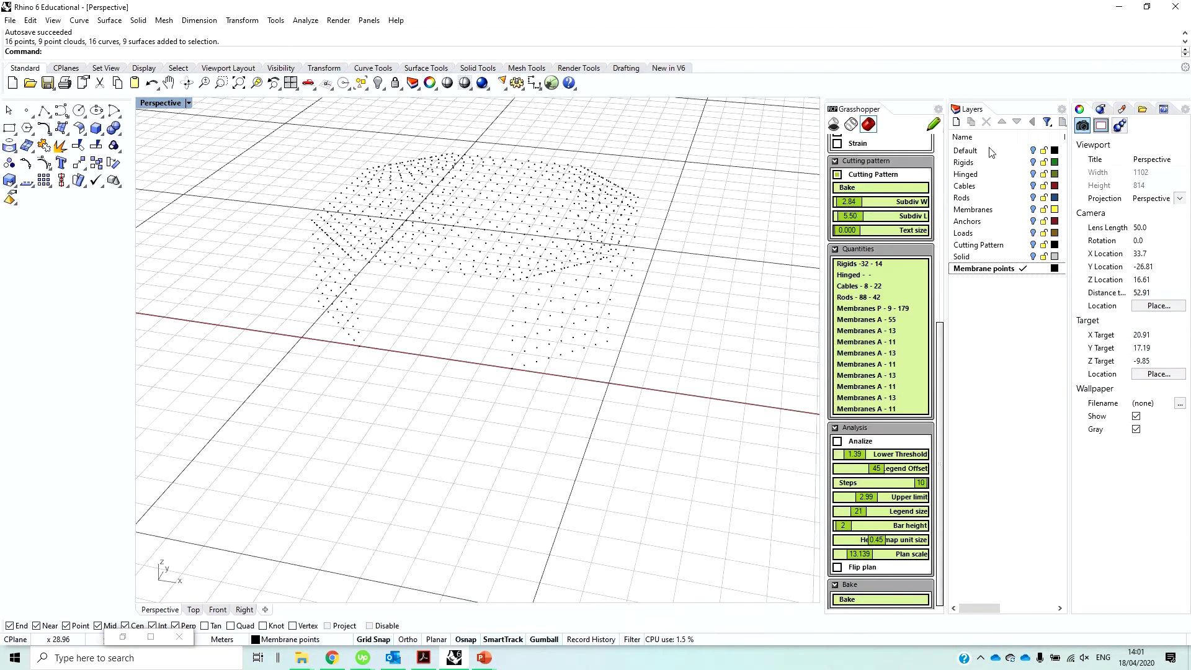
double_click(991, 151)
click(1034, 269)
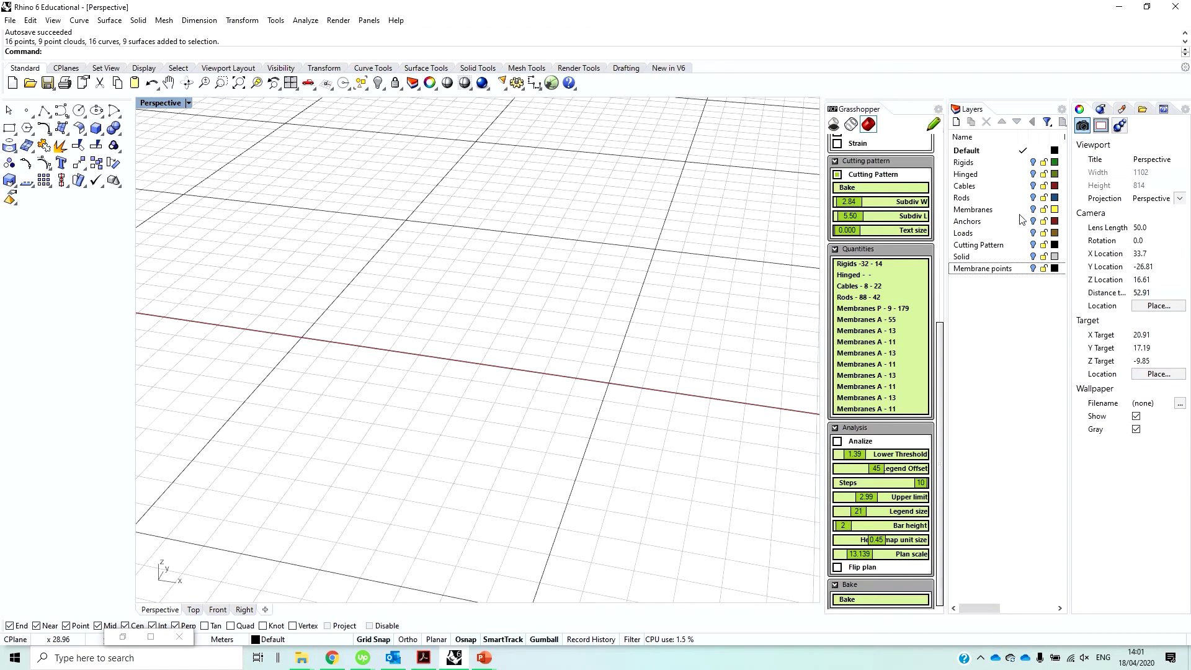
Show the Rods layer on its own and inspect the pavilion's rod frames.
click(1034, 199)
right_drag(661, 244, 641, 224)
scroll(372, 368, up, 2)
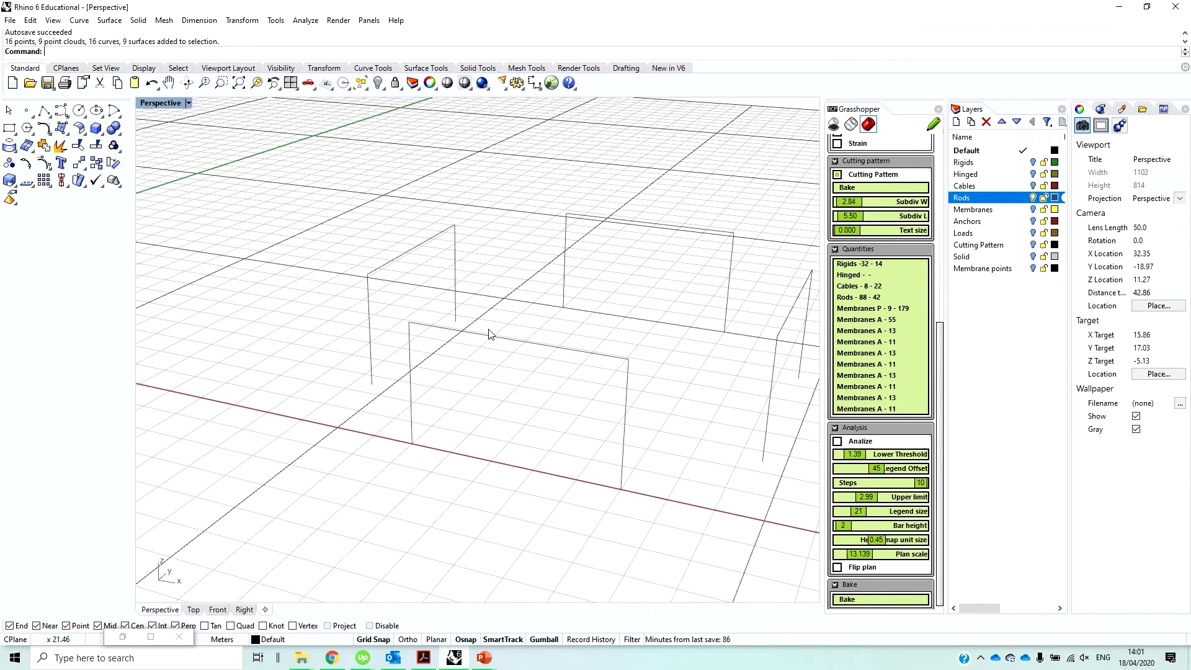
right_drag(539, 325, 487, 320)
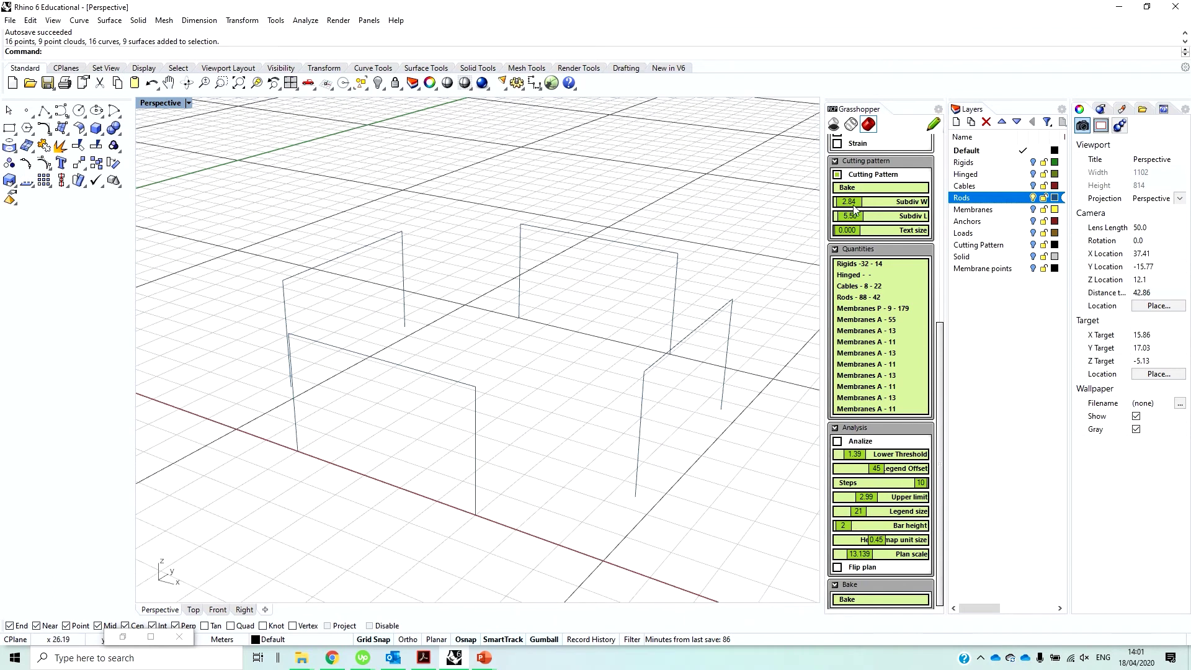
Hide the Rods layer and show the Membranes layer instead to inspect the membrane surfaces.
click(1033, 198)
click(1034, 209)
click(1034, 211)
right_drag(807, 252, 739, 255)
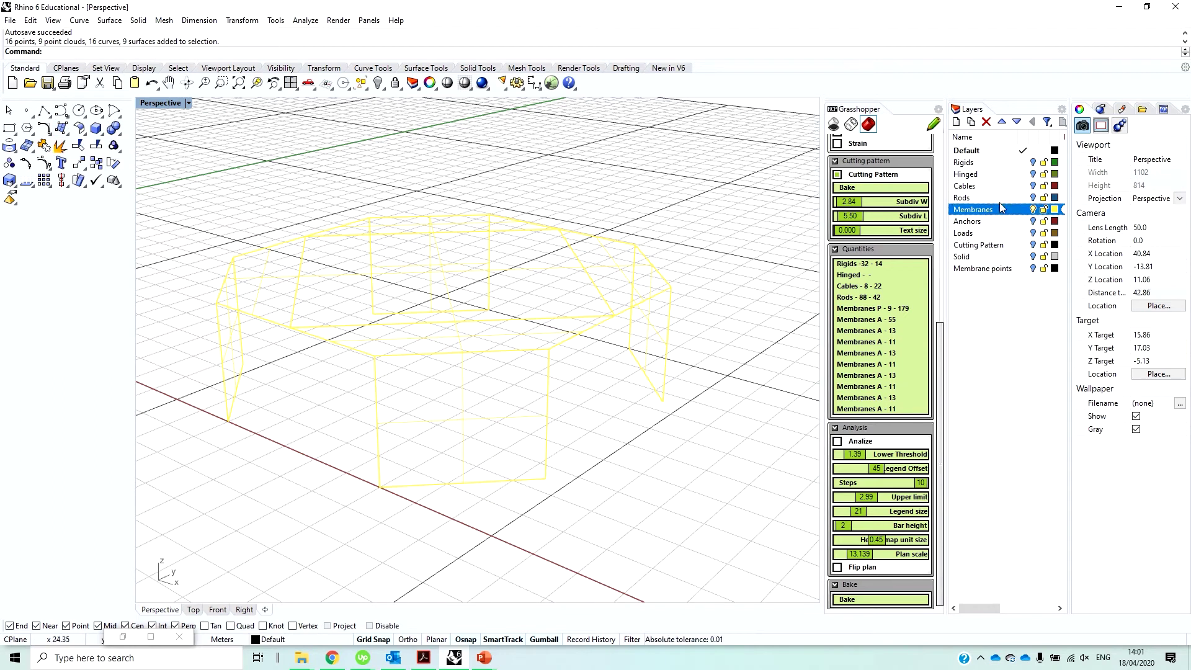
Set the Perspective viewport to Rendered display and view the membranes.
click(188, 103)
click(186, 162)
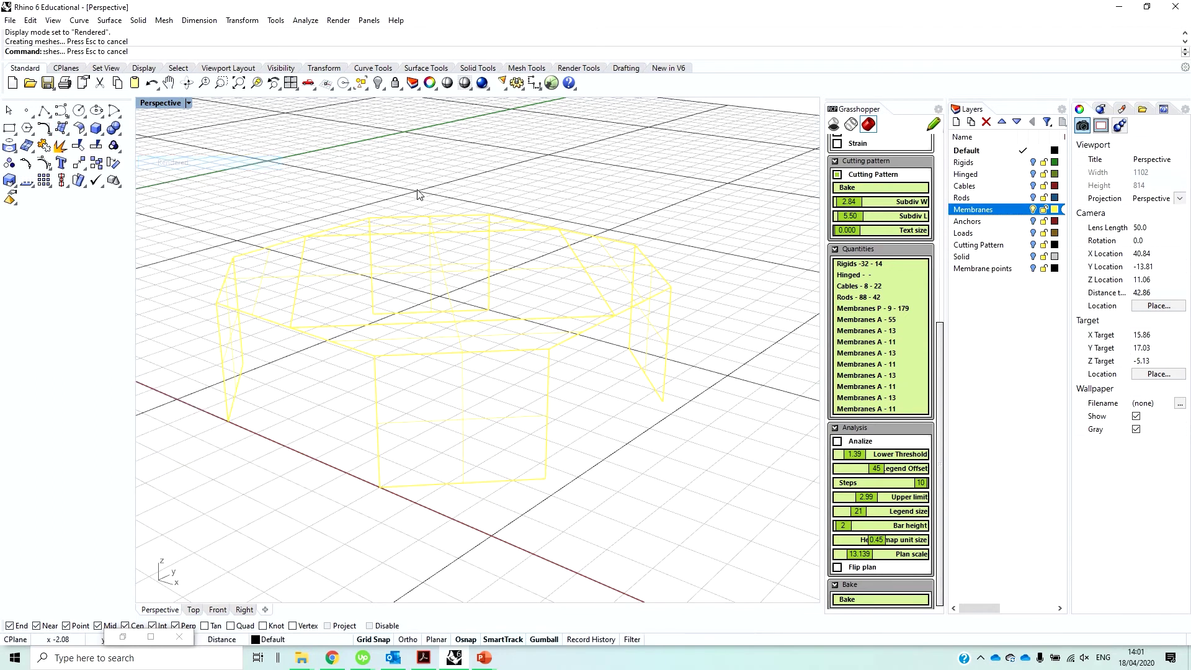
right_drag(418, 195, 508, 199)
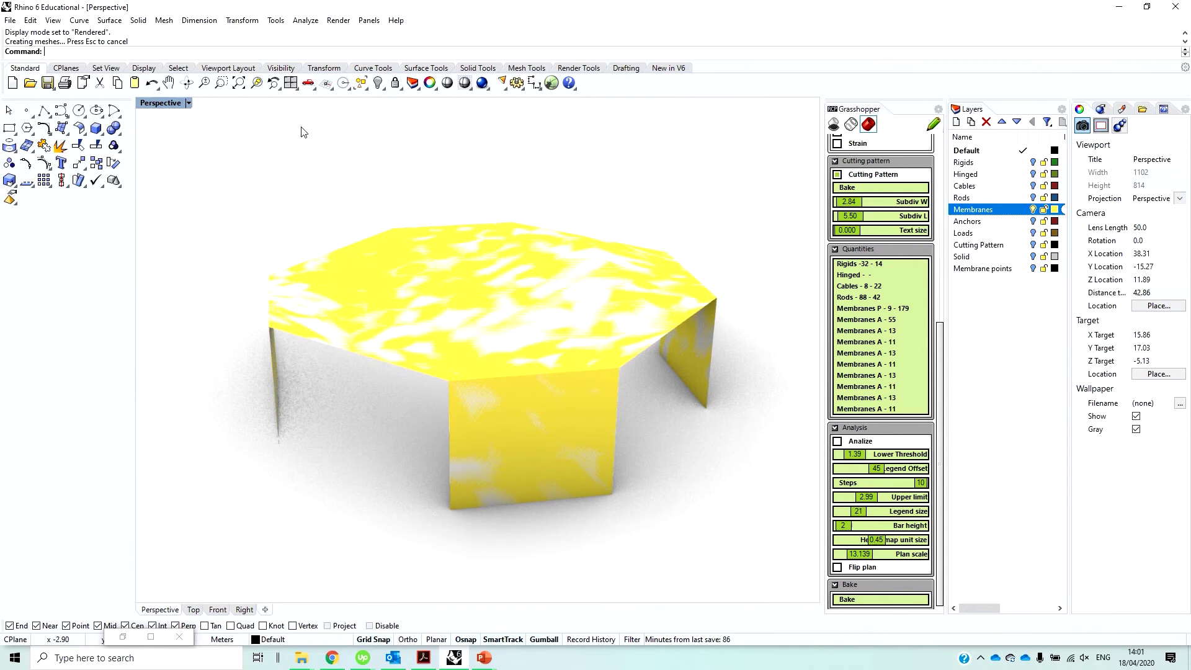
Set the Perspective viewport to Shaded display.
click(188, 103)
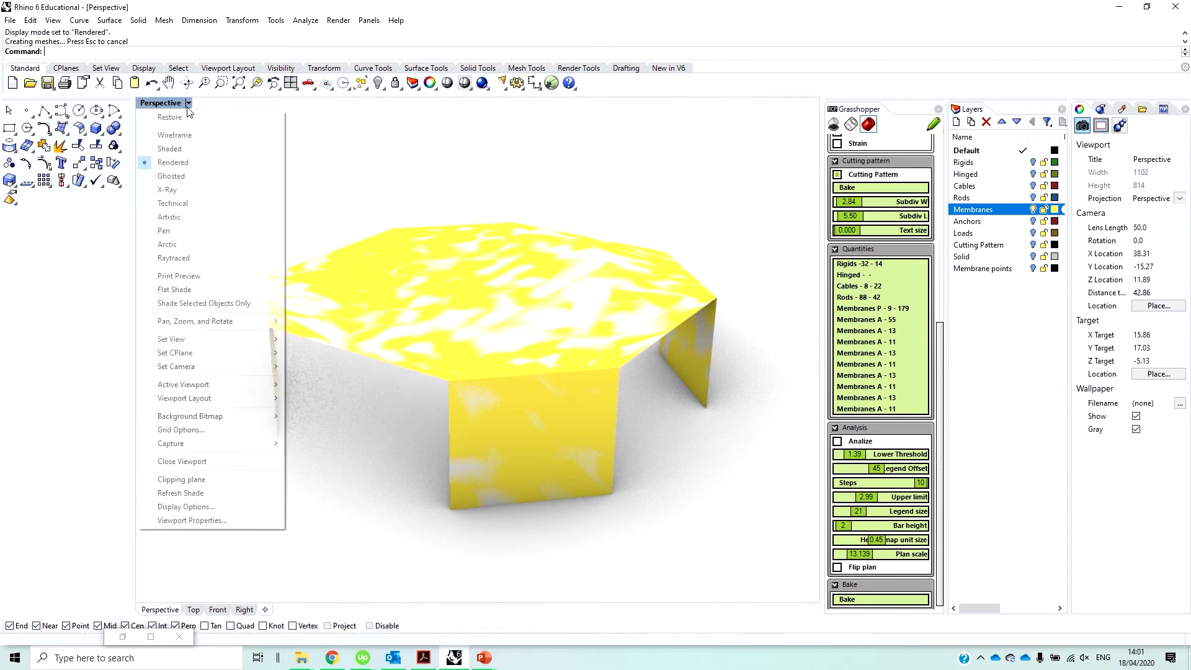
click(183, 147)
right_drag(480, 224, 513, 220)
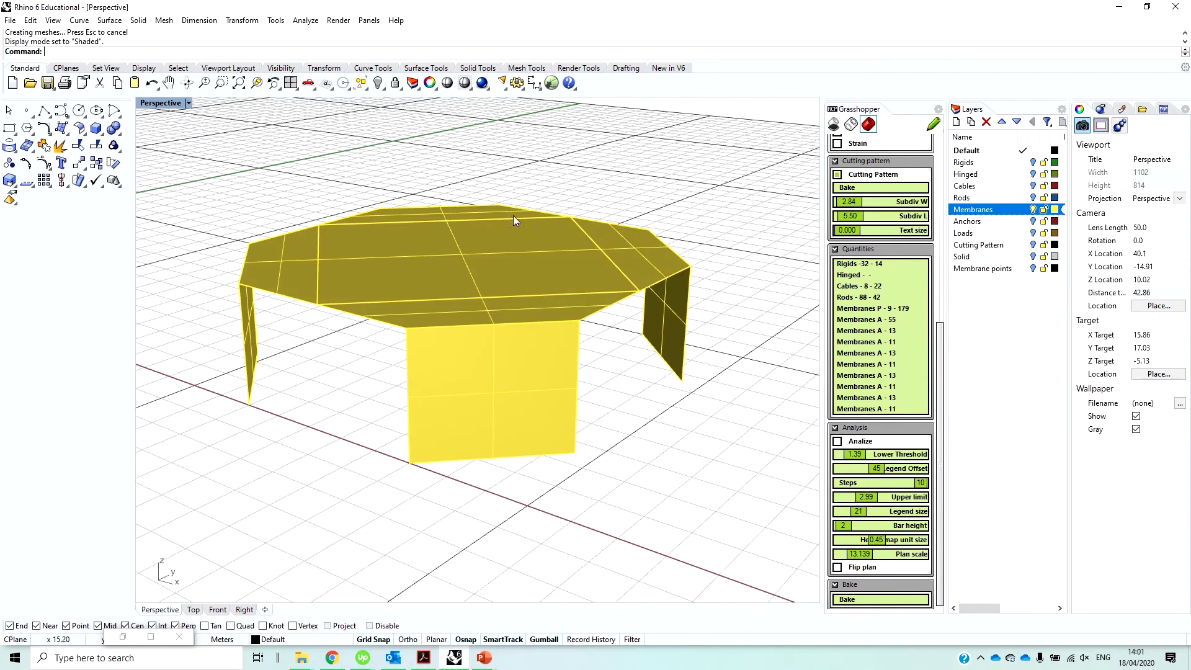
Hide the Membranes layer and show the Anchors and Cables layers instead.
click(1033, 210)
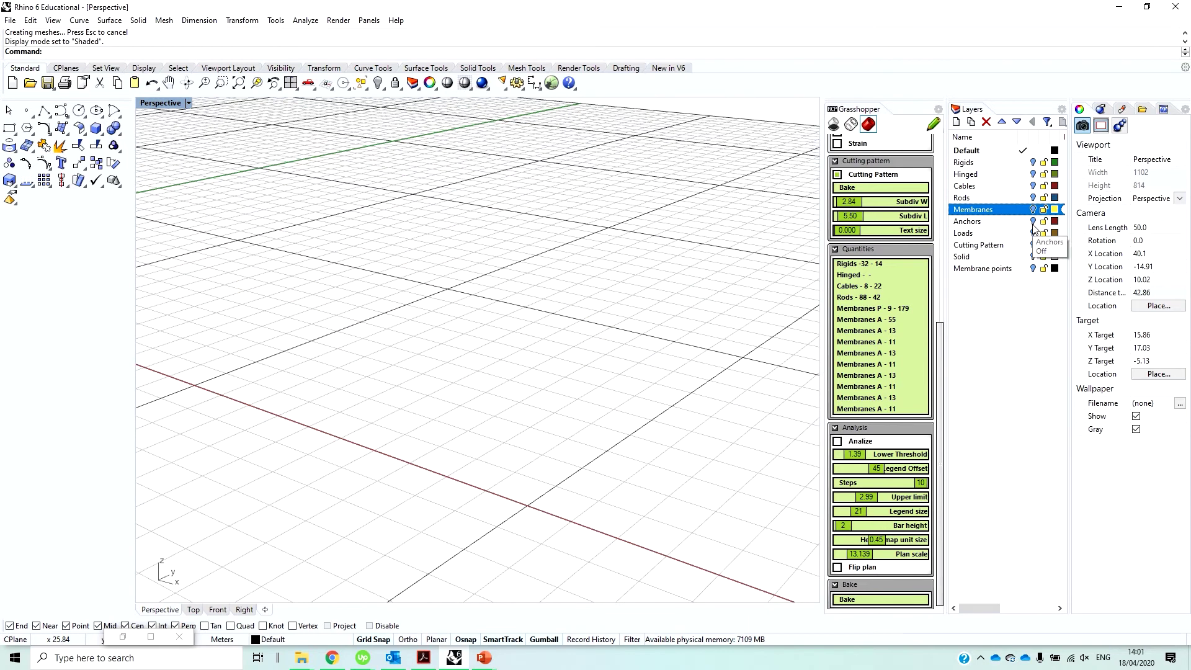
click(1033, 221)
scroll(580, 253, down, 3)
scroll(509, 307, up, 2)
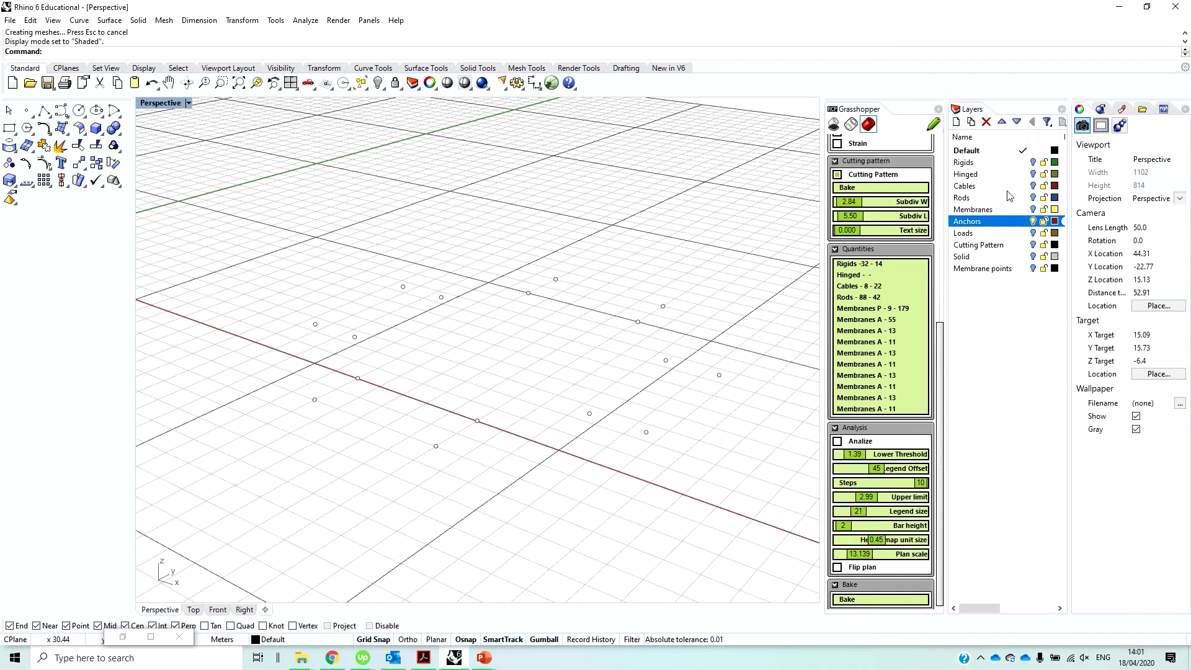
click(1033, 186)
right_drag(636, 269, 657, 282)
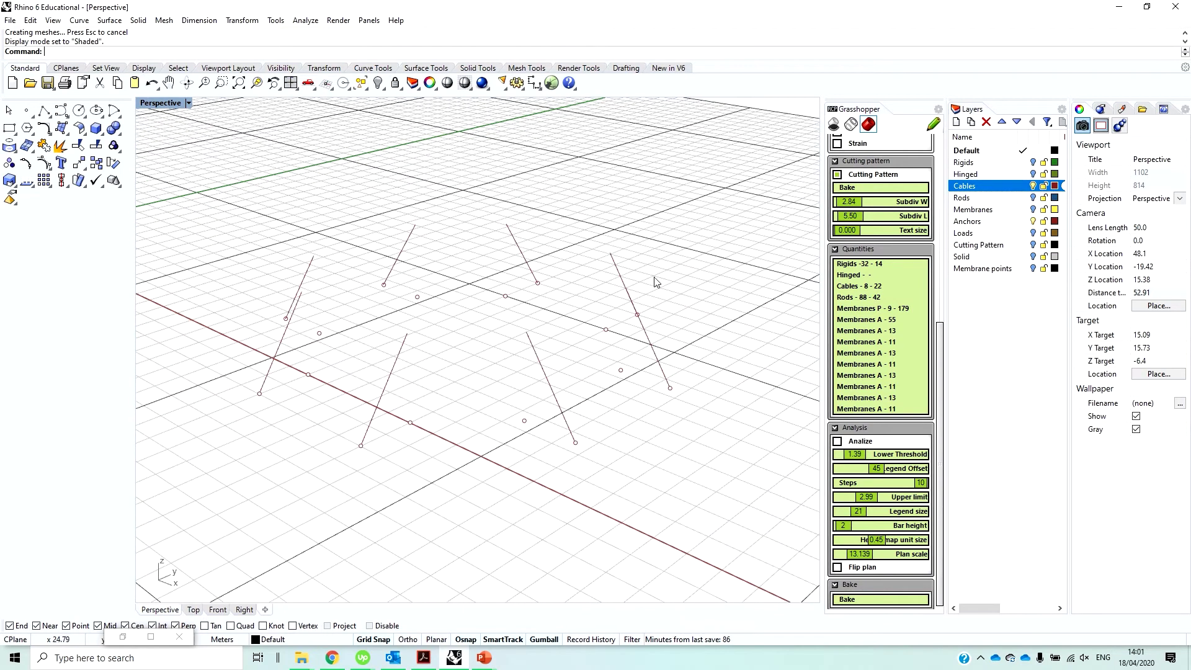
Show the Rods and Rigids layers alongside the cables and anchors, and view the pavilion's frame.
click(1034, 198)
right_drag(556, 257, 562, 293)
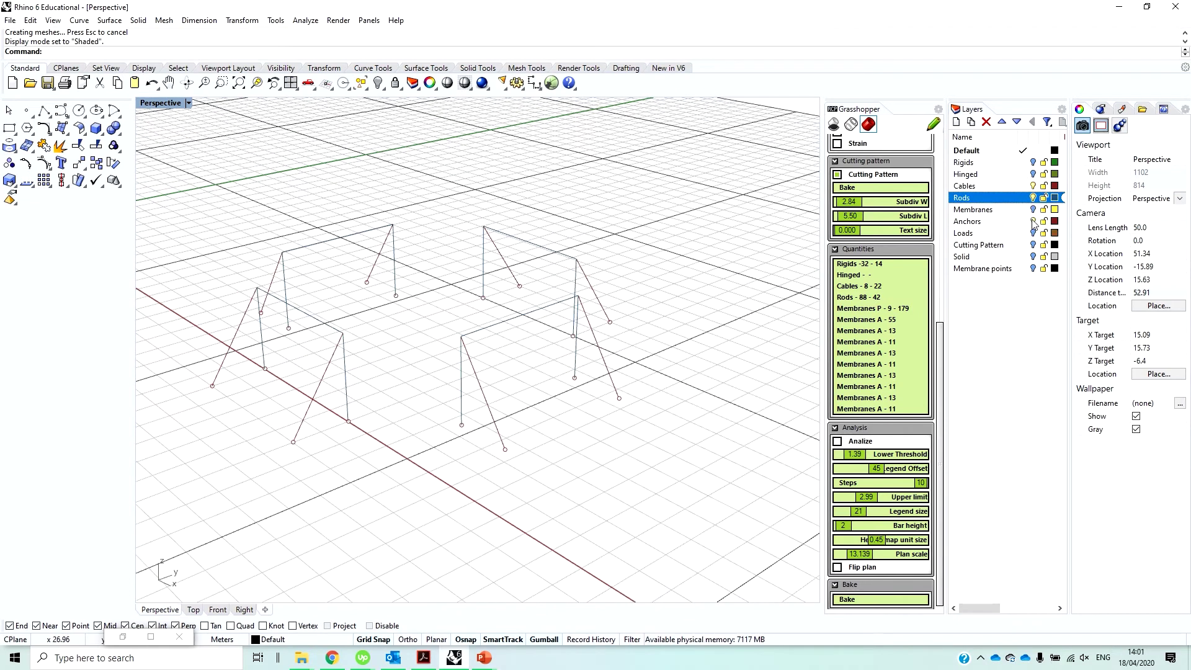
click(1033, 163)
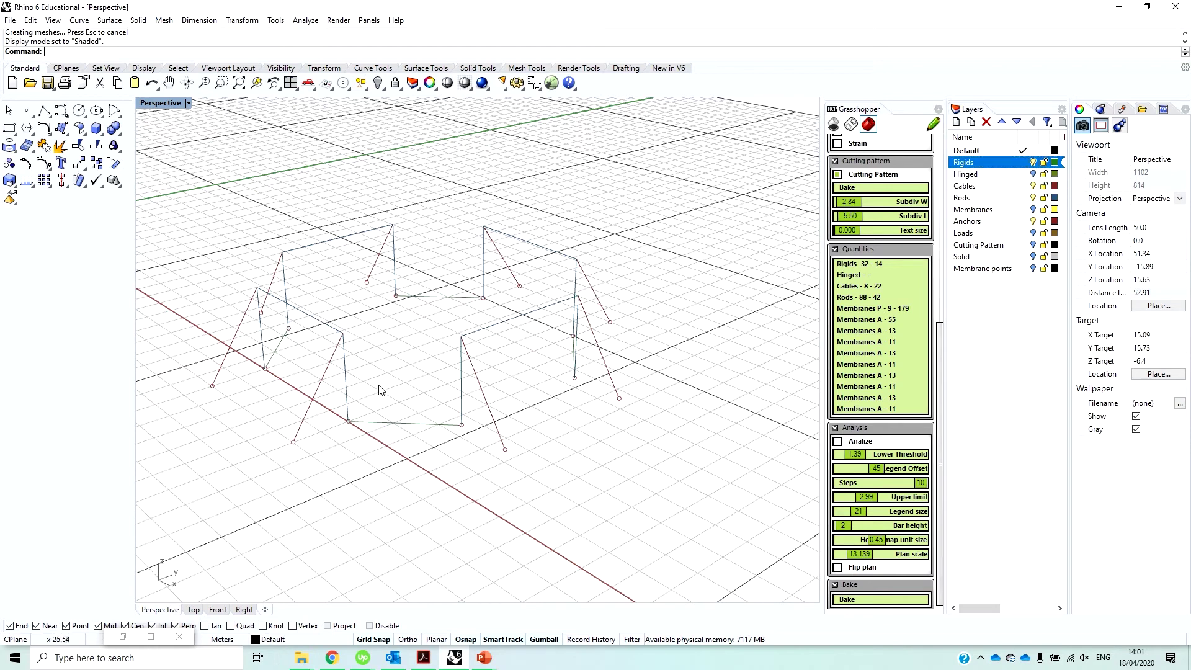
right_drag(380, 390, 414, 428)
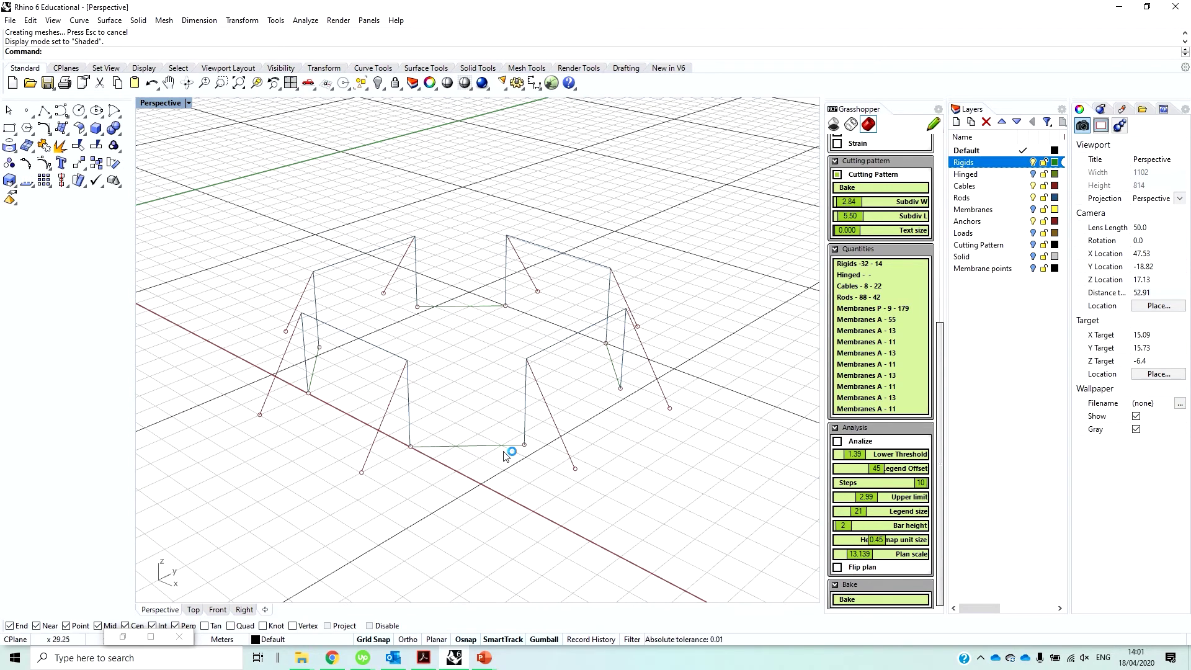
Show the Membranes layer and view the membrane surfaces on the pavilion's frame.
click(1034, 209)
mouse_move(505, 277)
right_down()
mouse_move(592, 267)
mouse_move(504, 268)
right_up()
scroll(443, 329, up, 2)
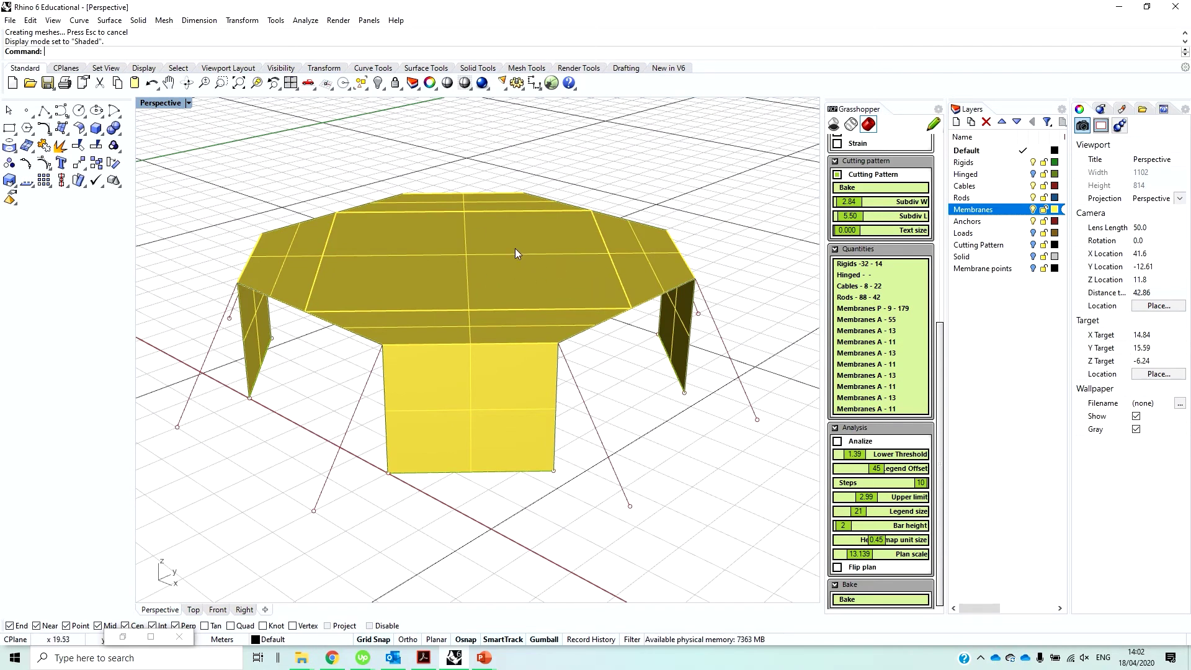
scroll(515, 253, down, 2)
Restore the Grasshopper window, enable the geometry preview in the Rhino viewport, and minimize the window.
click(124, 637)
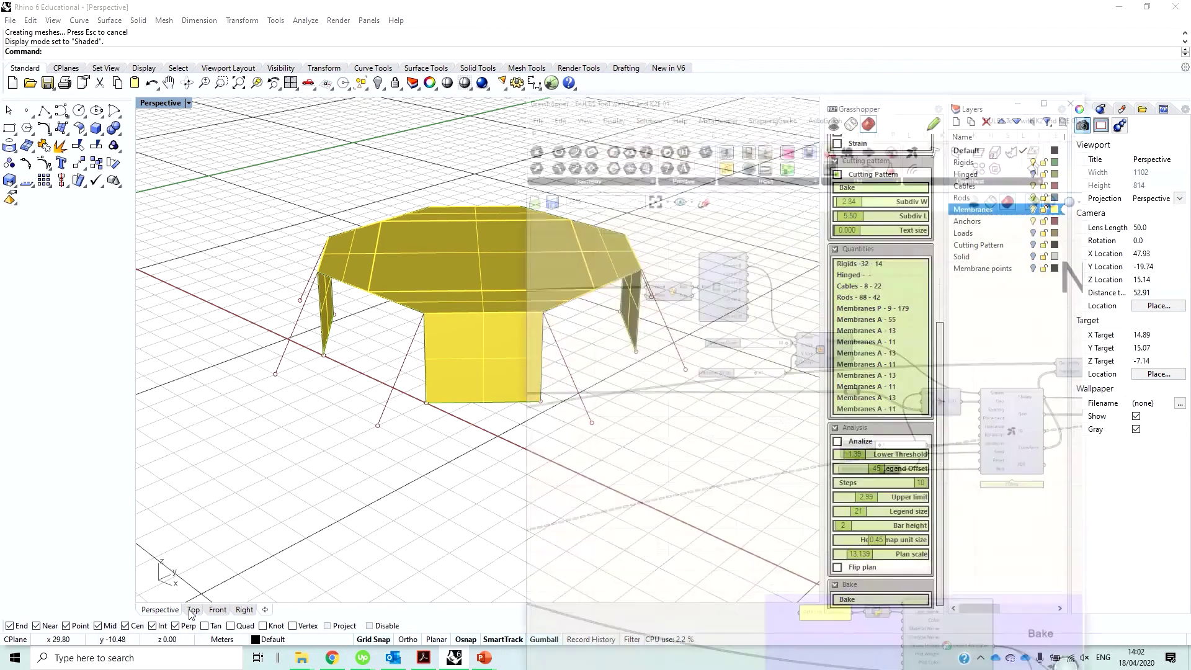
click(1136, 114)
scroll(460, 224, down, 3)
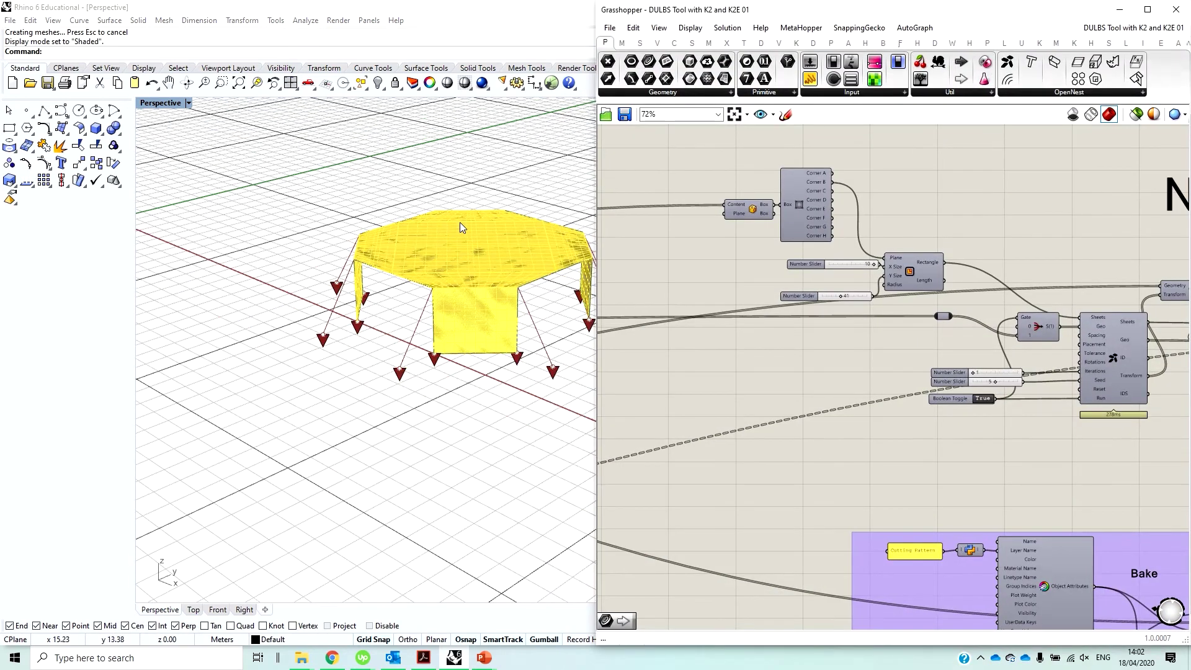
click(1120, 9)
scroll(683, 347, up, 3)
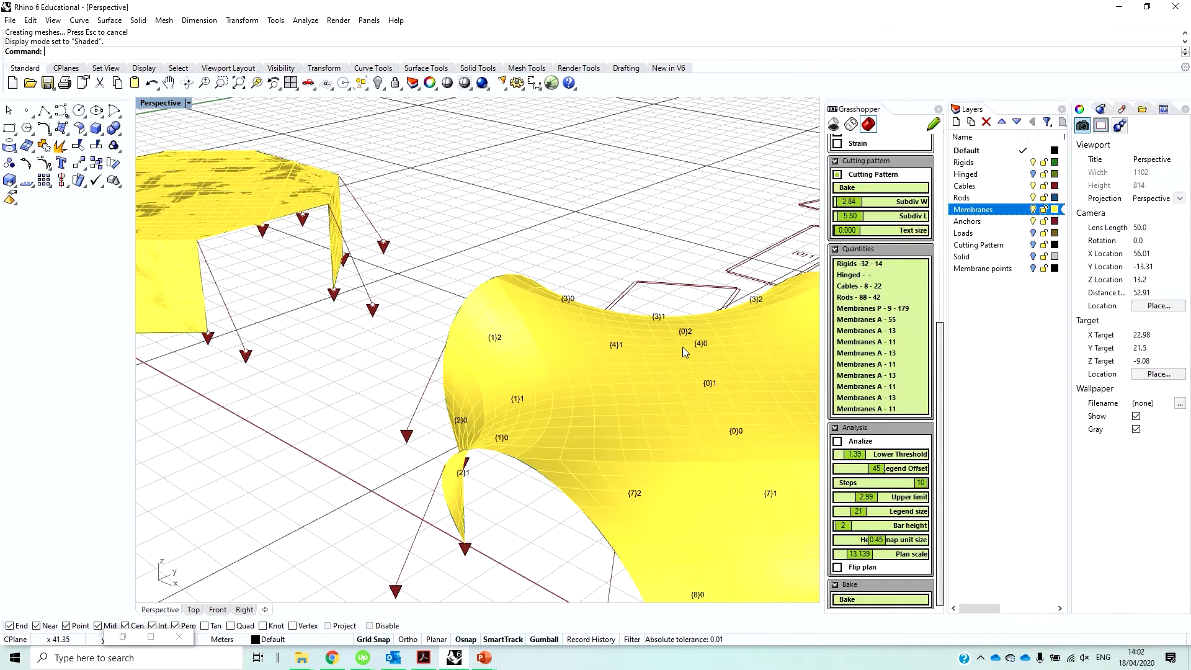
Set the Perspective viewport to Wireframe display and turn off the Cutting Pattern option.
click(188, 103)
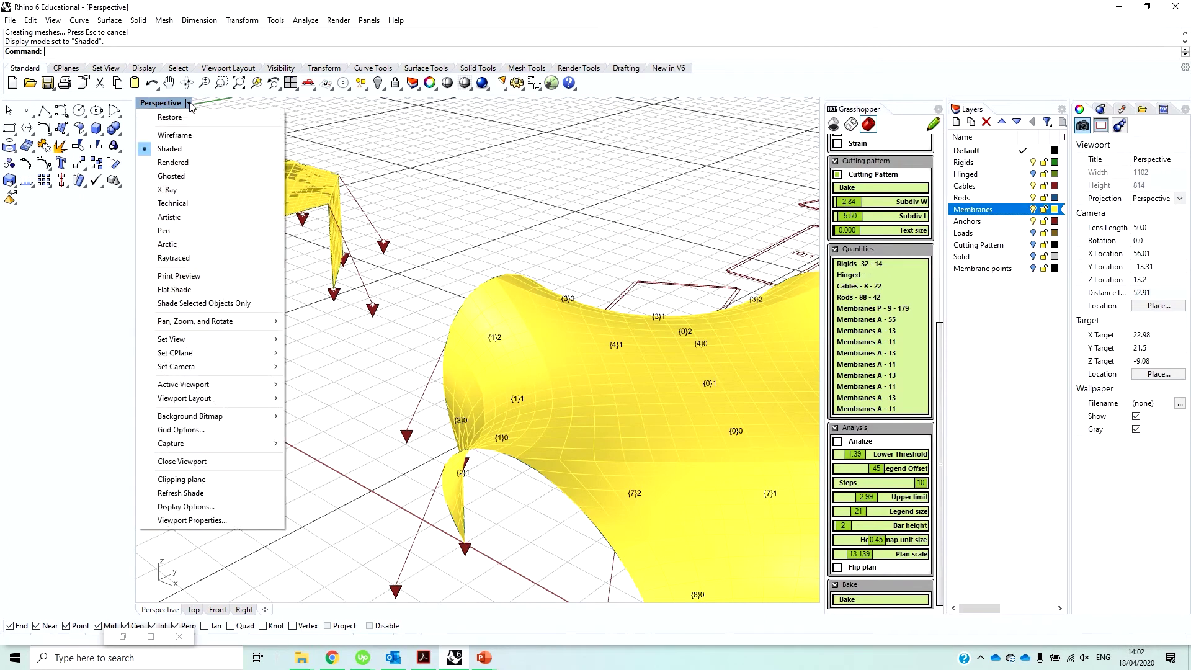
click(190, 135)
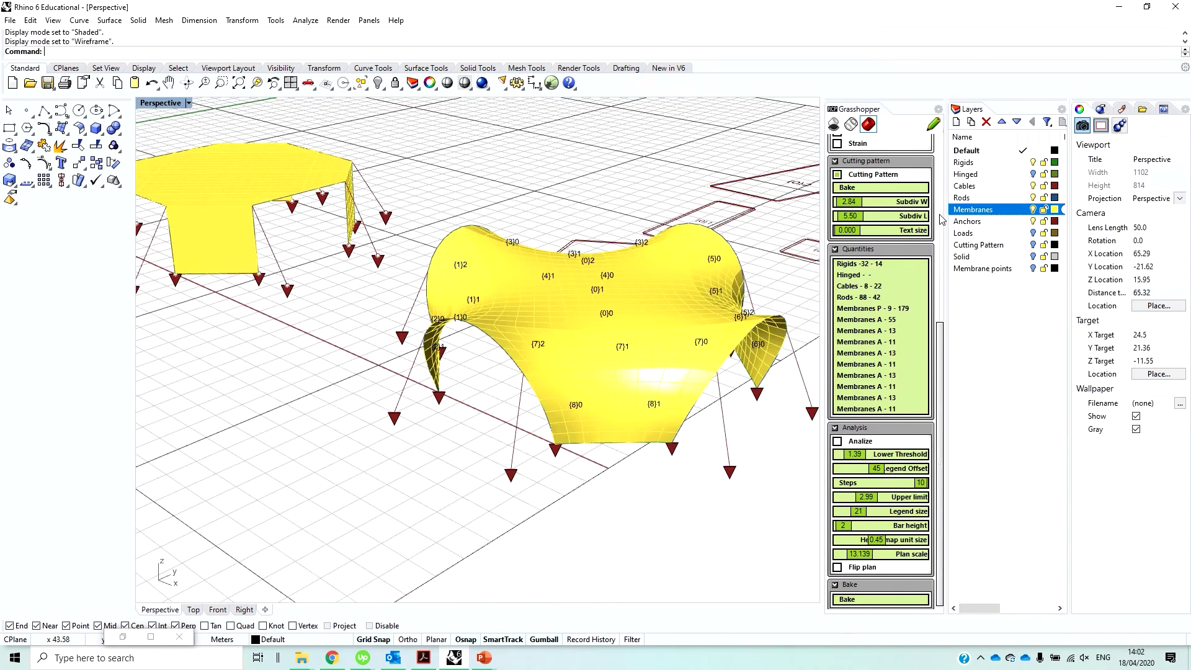
drag(941, 335, 936, 143)
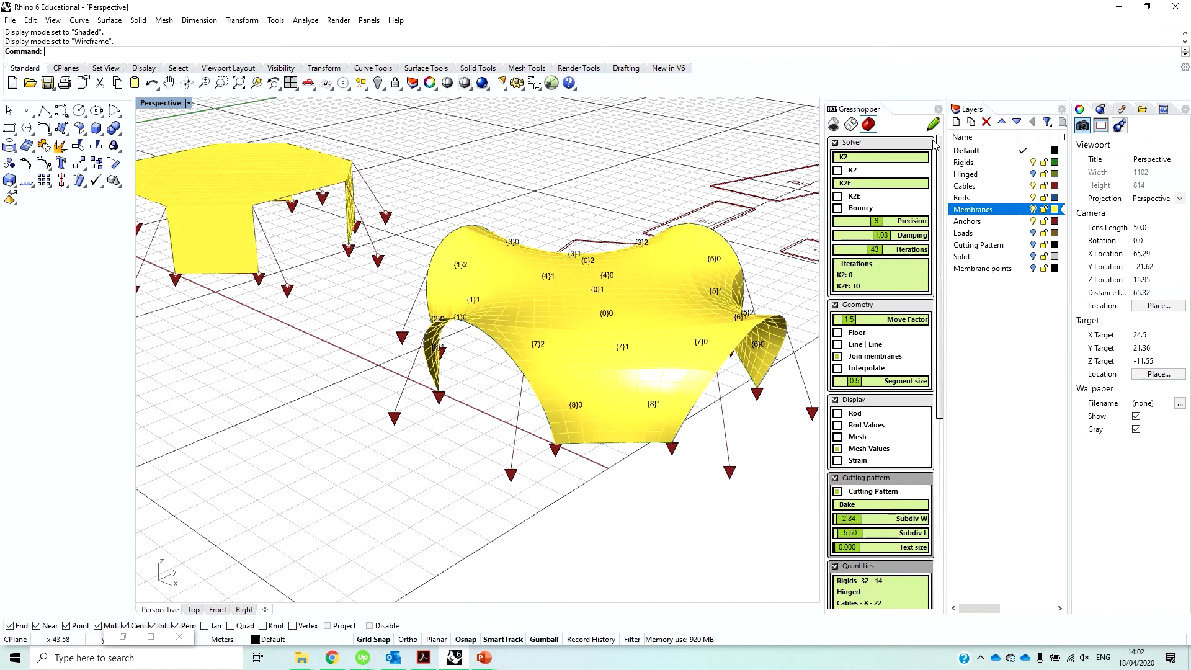
click(838, 492)
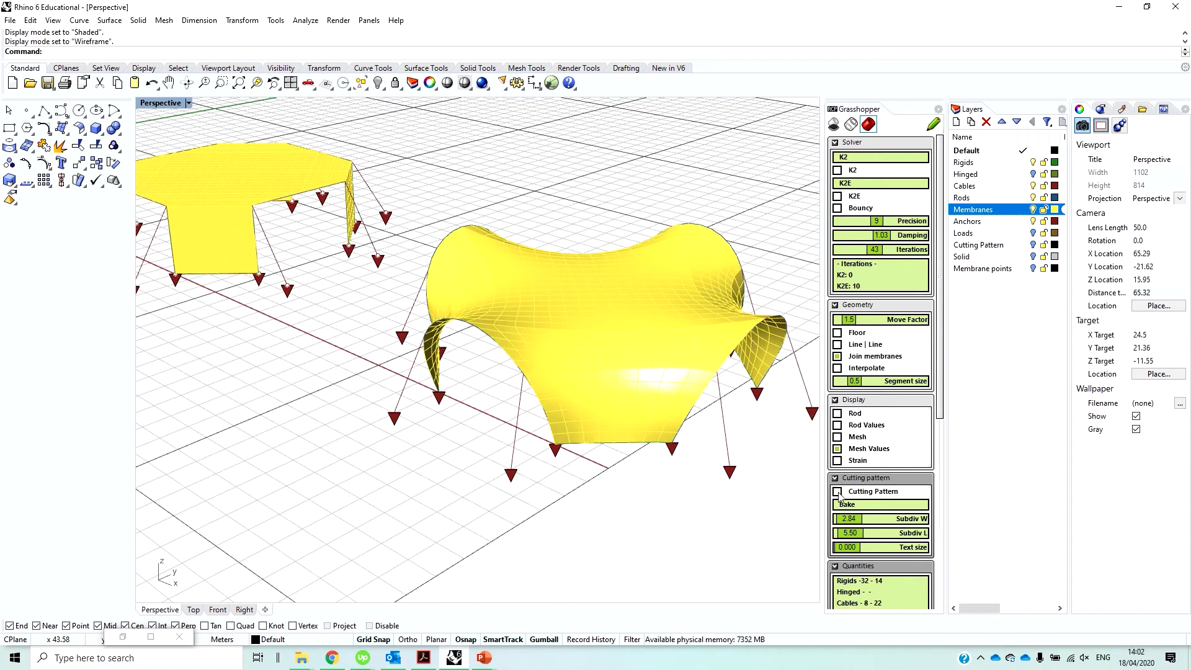
Reset the K2 solver and run it to form-find the pavilion's membrane, stopping it once the shape settles.
click(847, 160)
right_drag(620, 246, 585, 247)
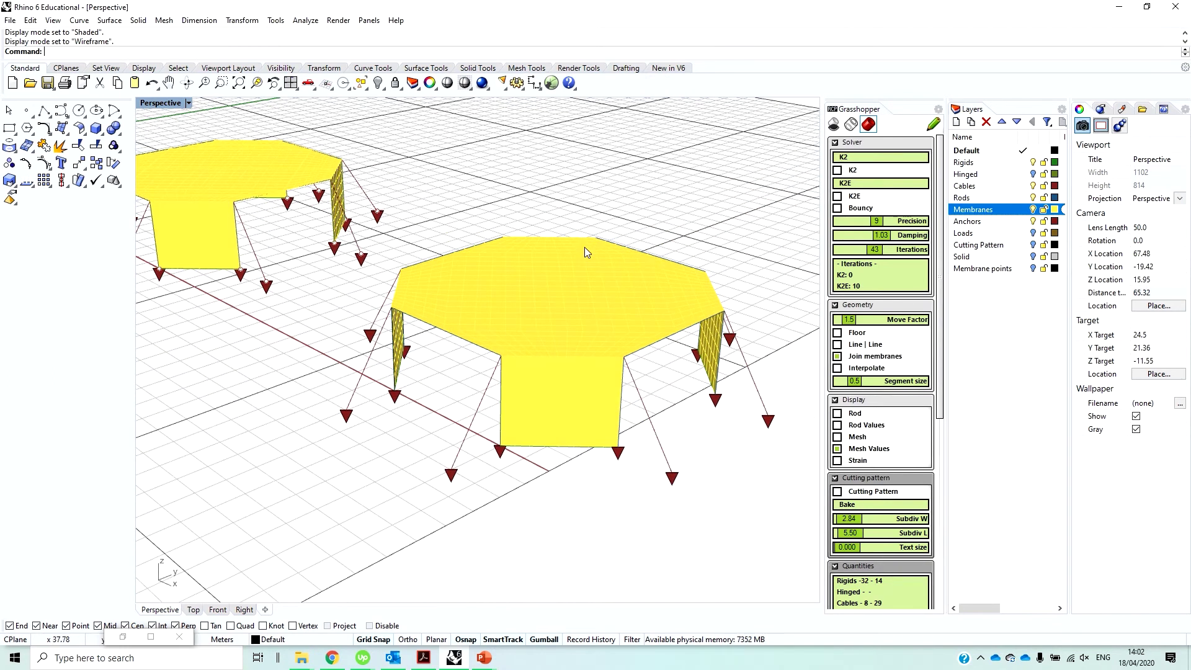
click(838, 170)
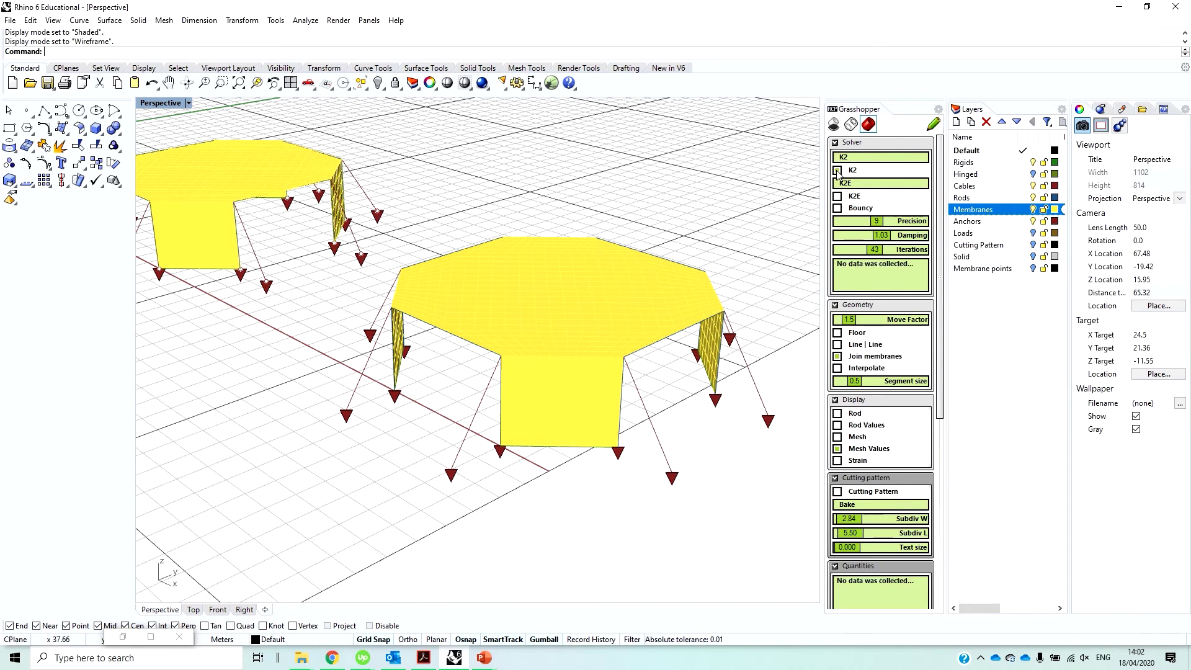
right_drag(685, 221, 614, 245)
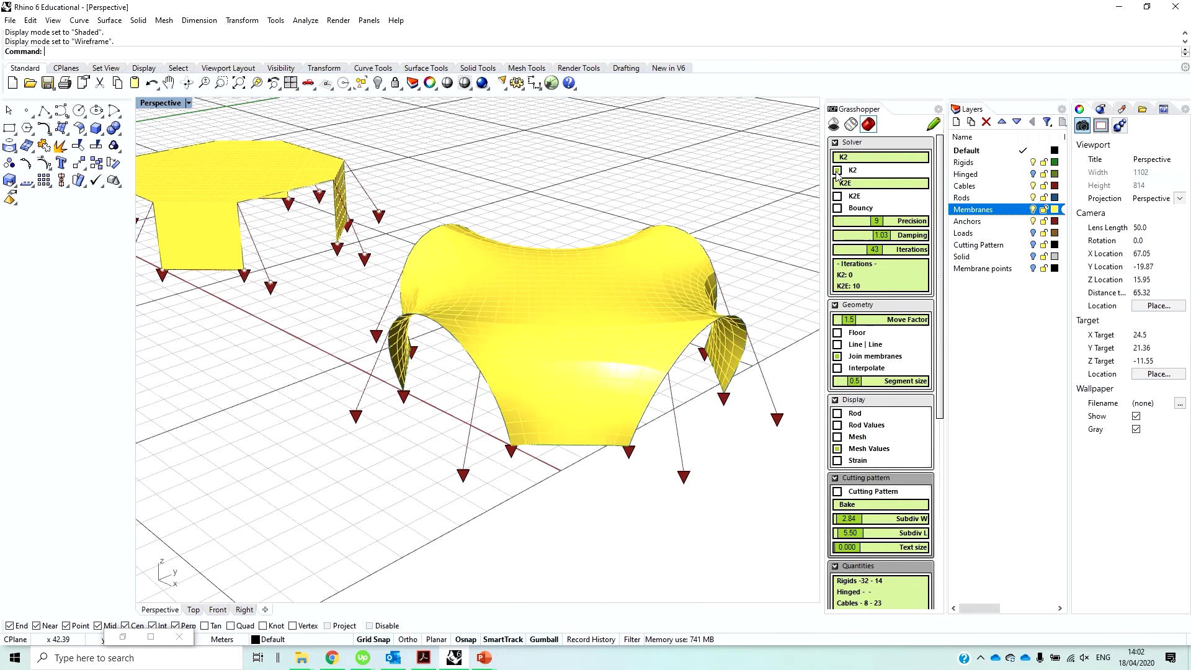
mouse_move(412, 199)
right_down()
mouse_move(450, 200)
mouse_move(409, 199)
right_up()
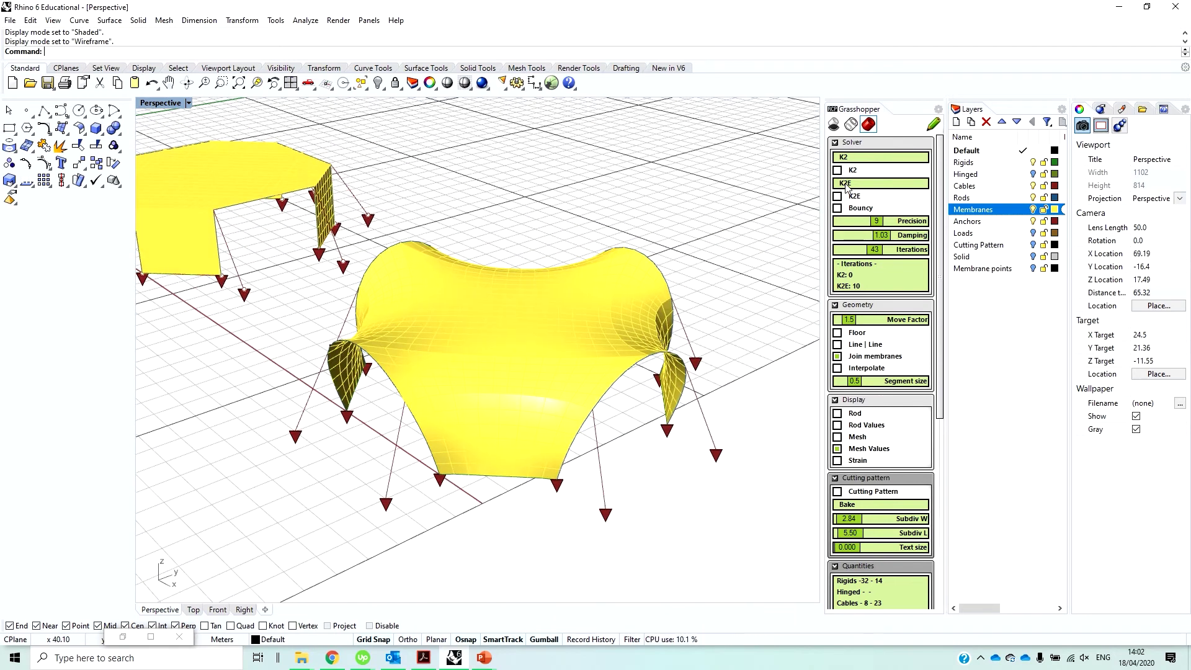
right_drag(704, 259, 693, 267)
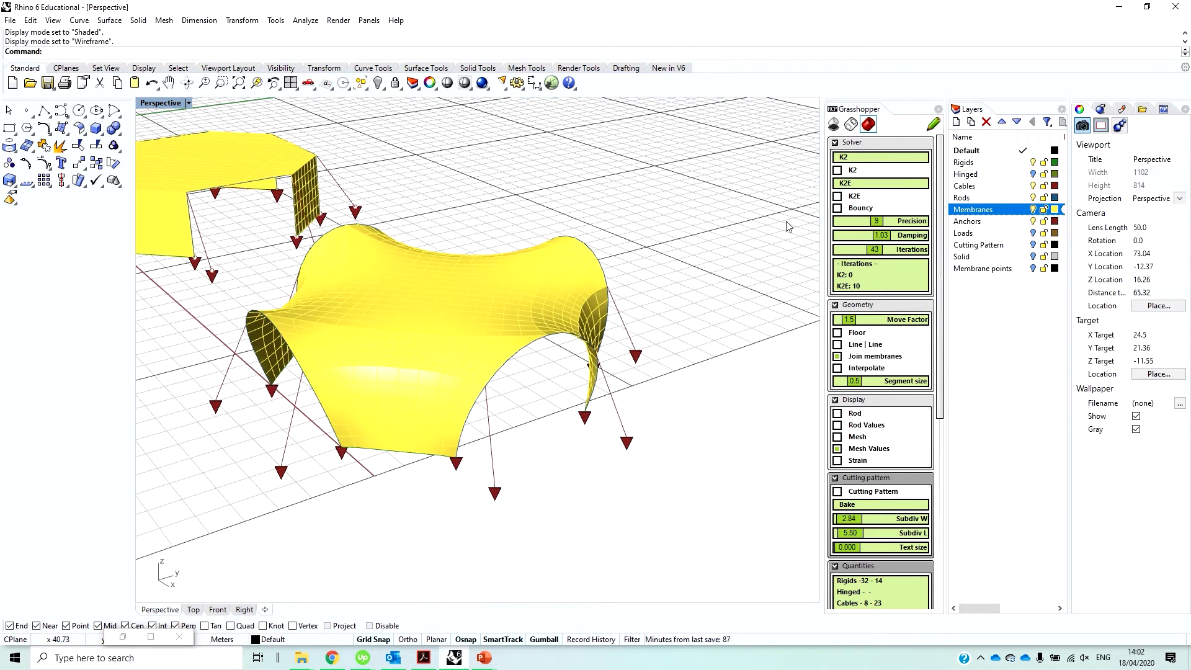
right_drag(476, 224, 486, 224)
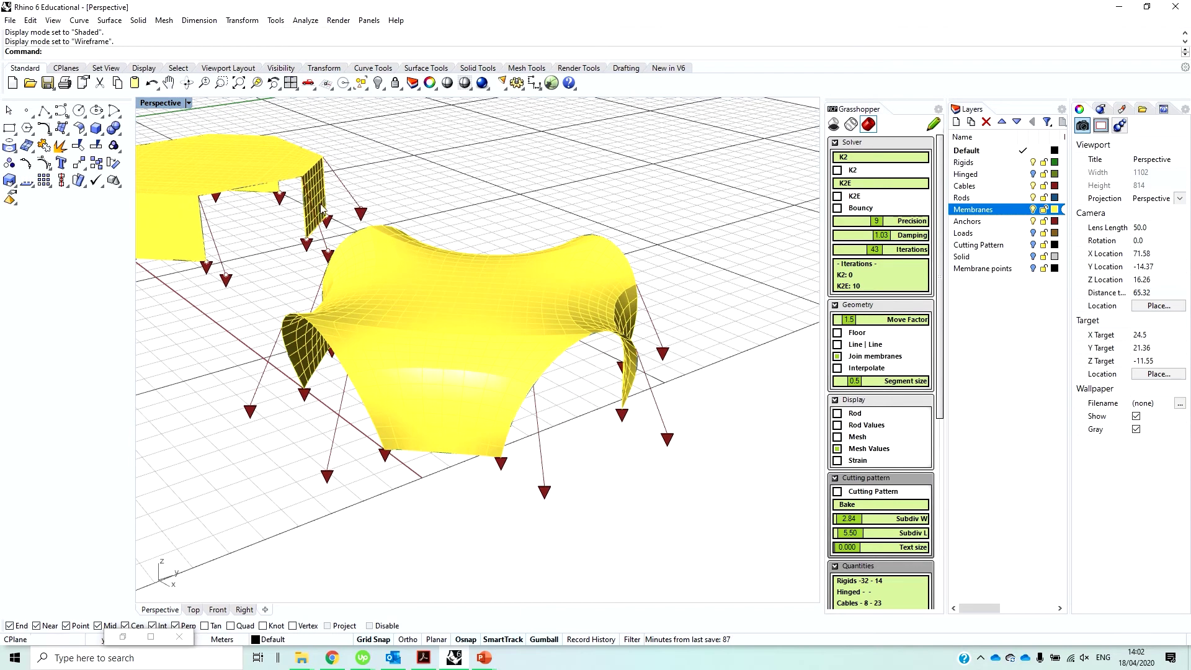
Select a rod curve on the input model, examine its attribute user text, and clear the selection.
click(292, 182)
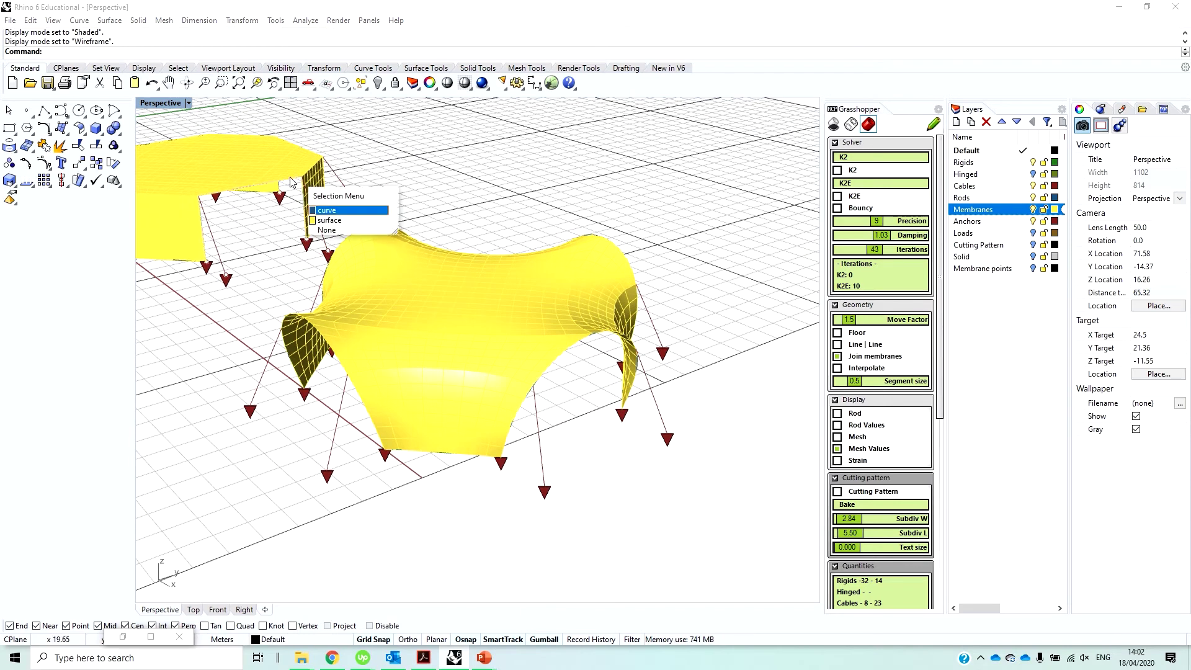
click(332, 210)
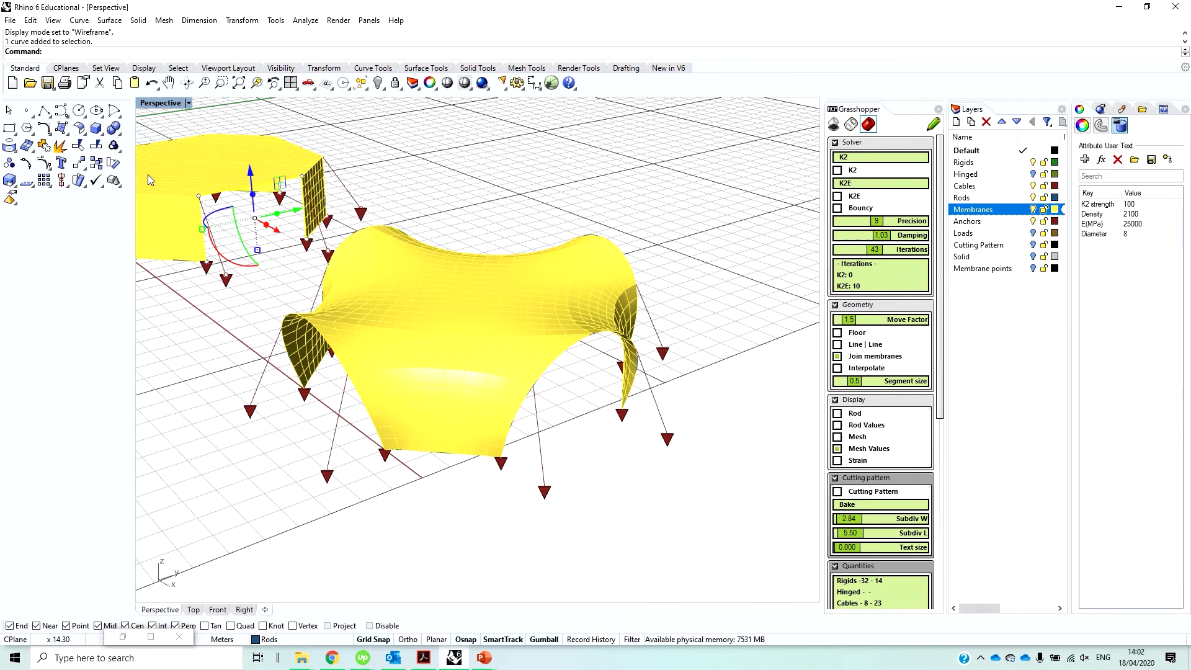
scroll(148, 174, up, 8)
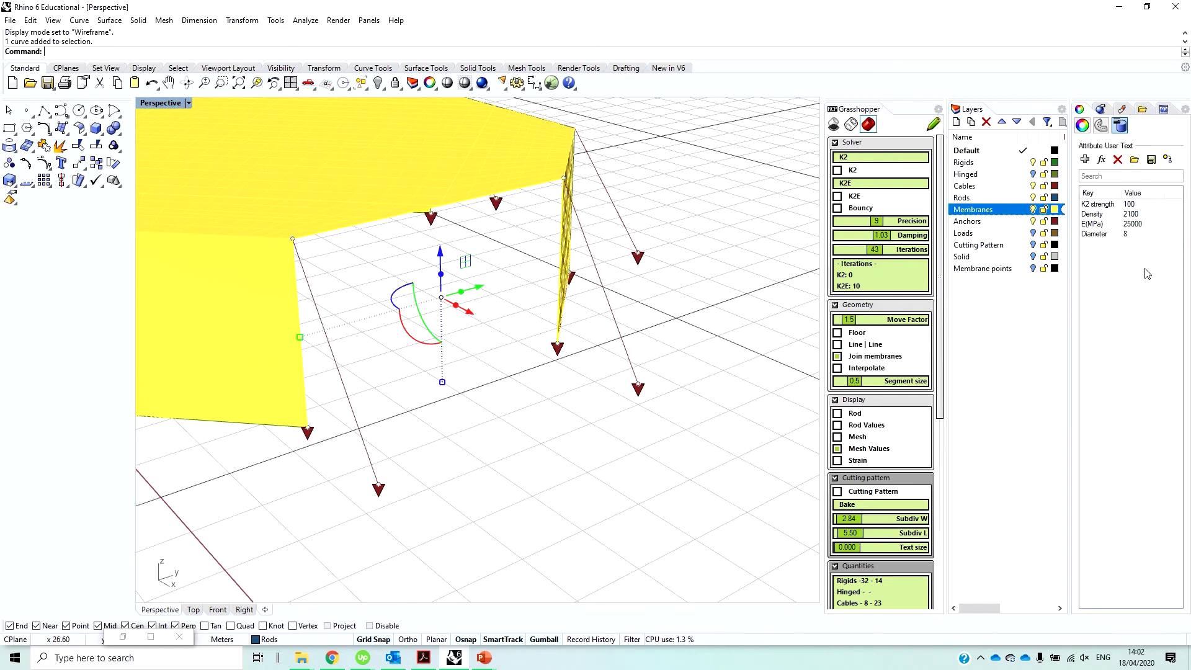
scroll(752, 303, down, 5)
scroll(720, 312, up, 3)
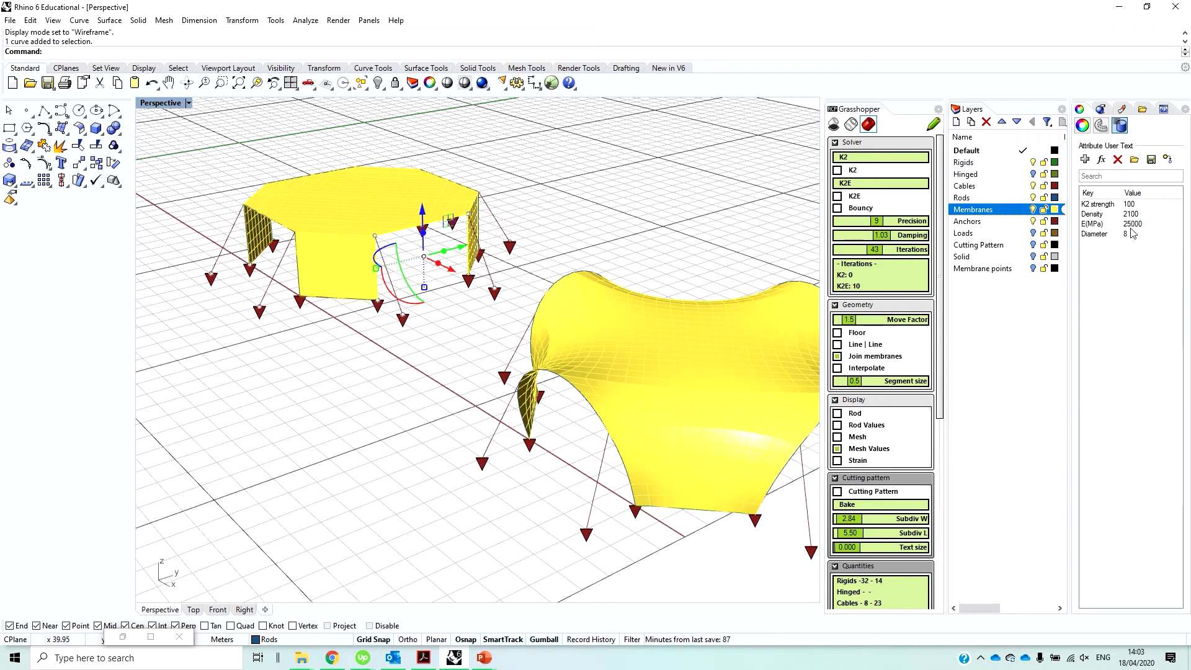
scroll(545, 234, down, 7)
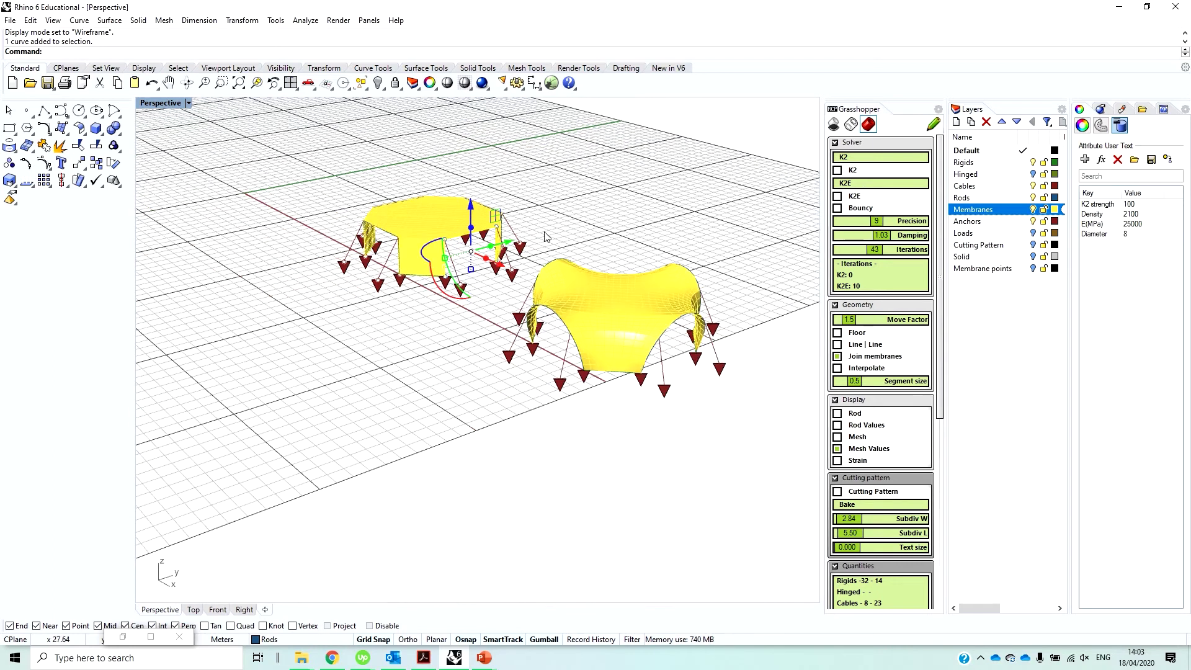
scroll(723, 256, up, 7)
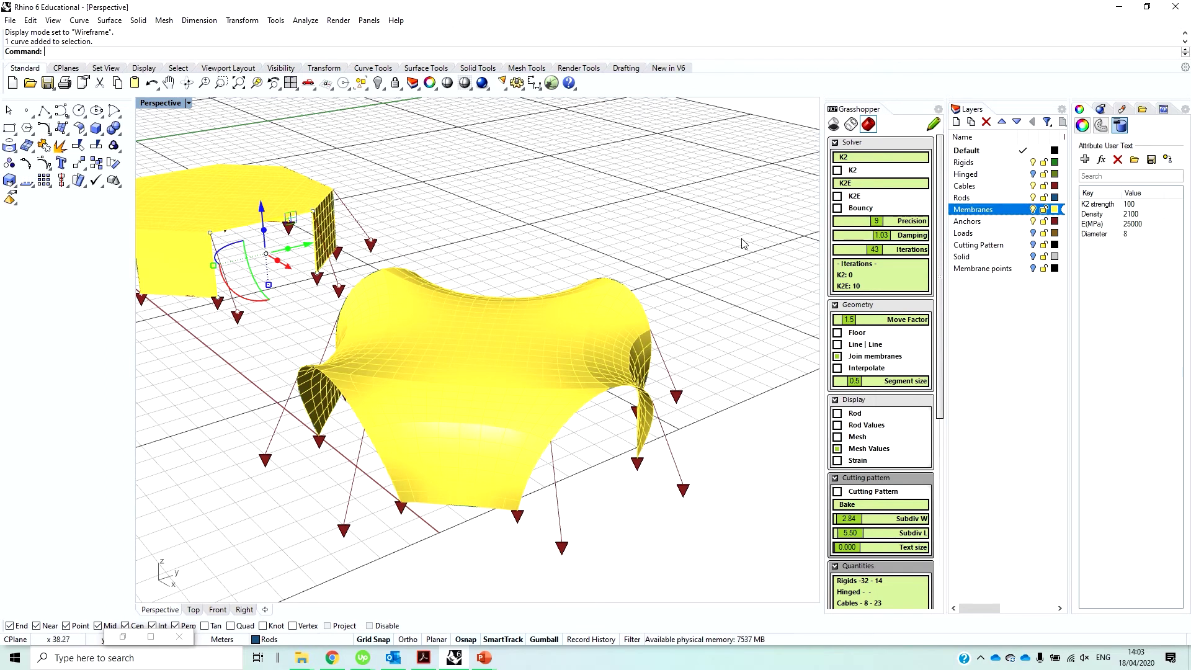
click(644, 243)
Reset the K2 solver to the flat input geometry and start it running again.
scroll(653, 280, down, 3)
scroll(559, 298, up, 3)
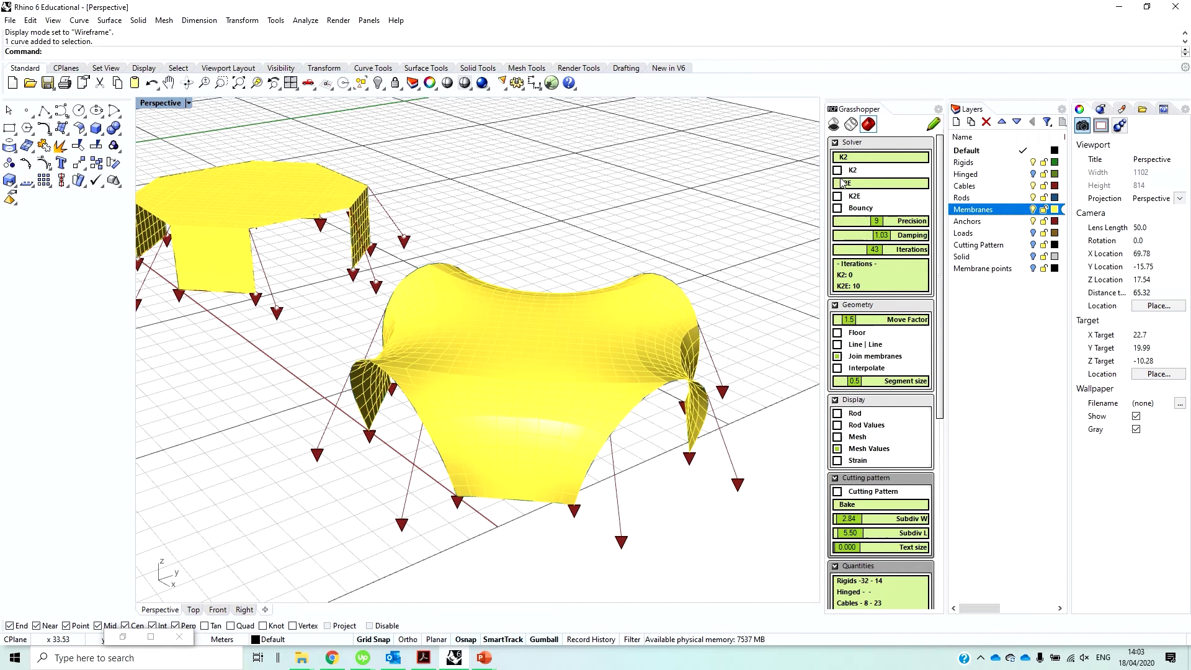
click(849, 158)
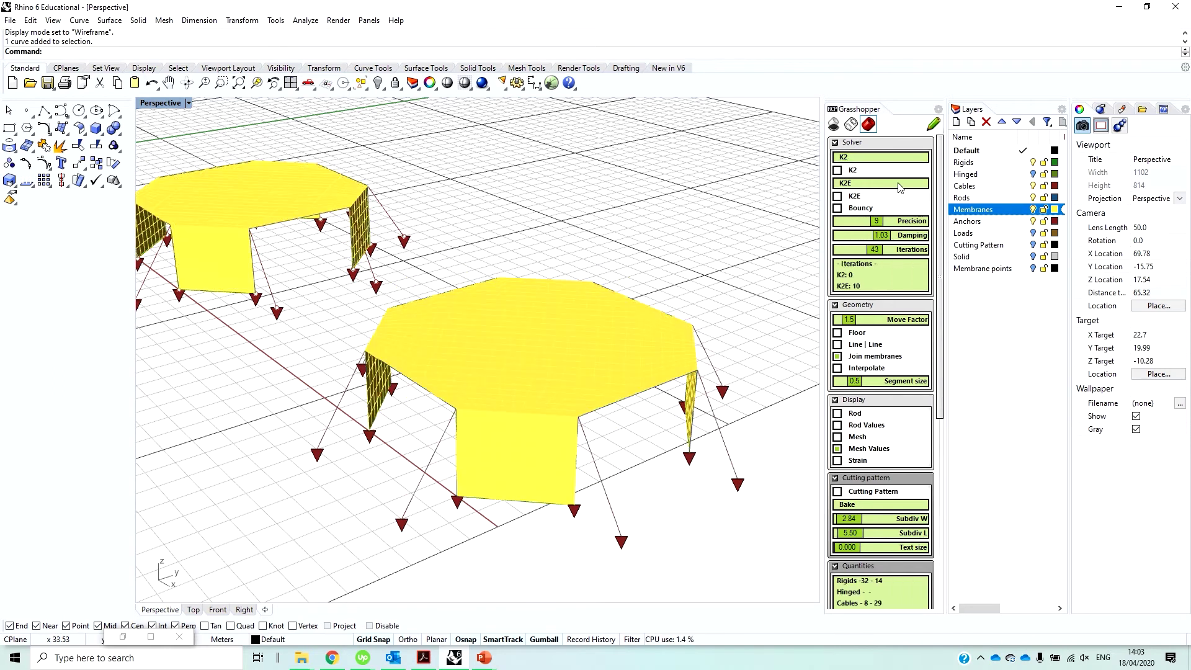
click(838, 170)
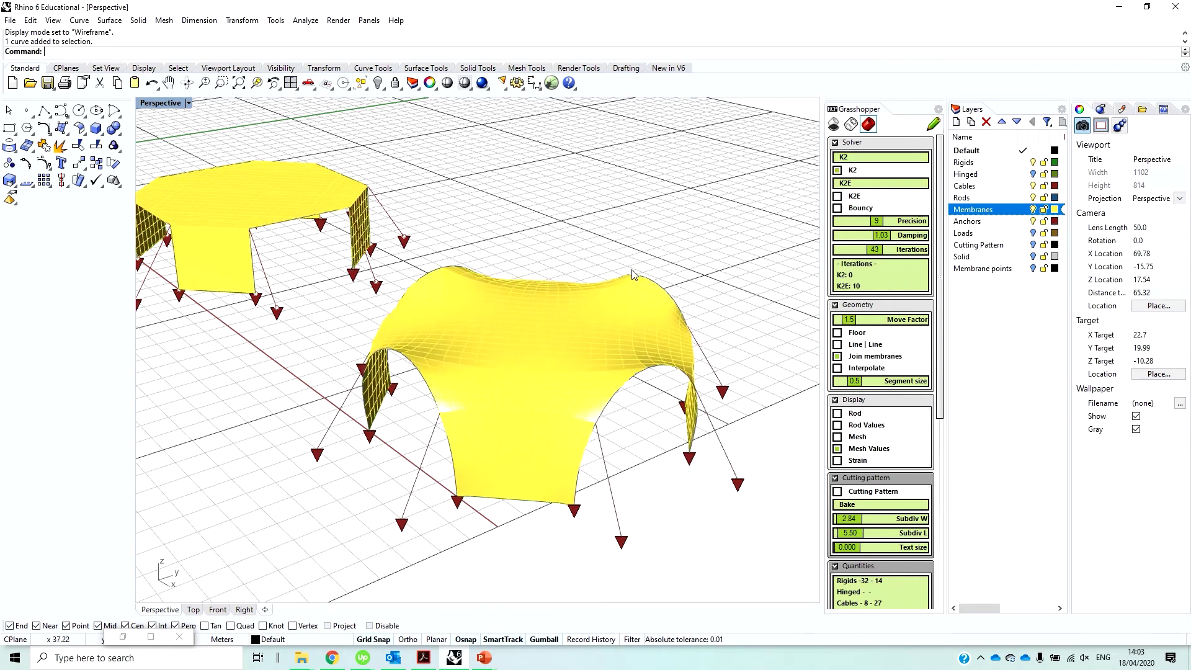
right_drag(621, 323, 628, 297)
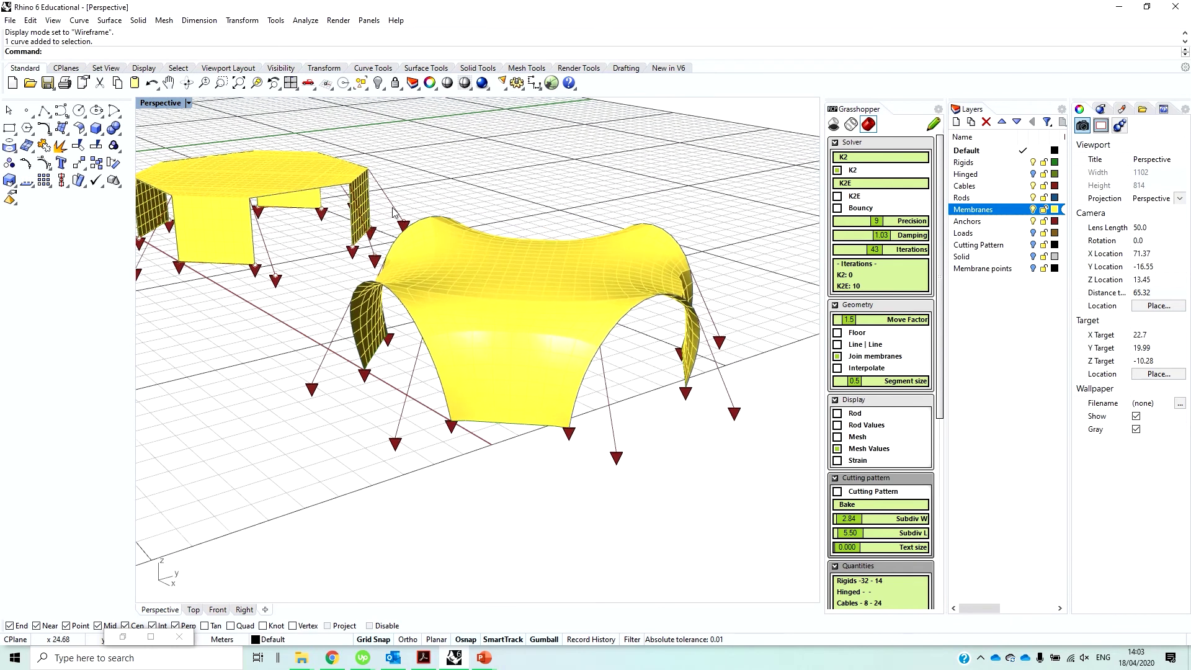
Select the input model's cables, set their K2 strength to 4, and view the reshaped membrane.
click(387, 202)
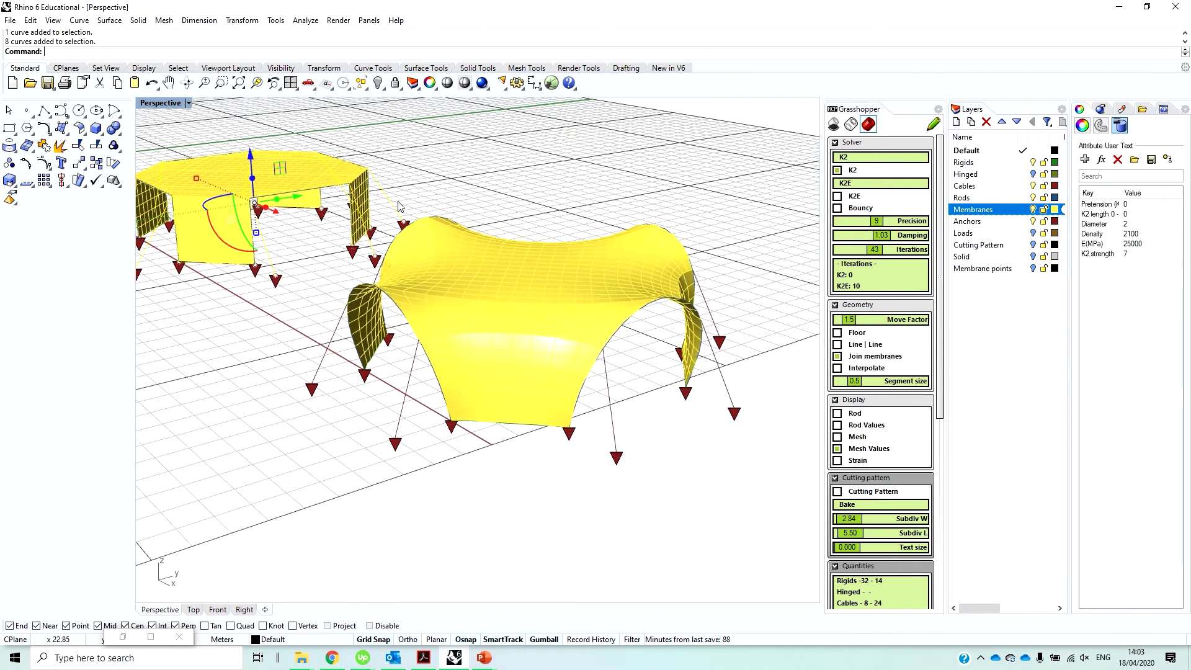
right_drag(471, 210, 490, 209)
right_drag(605, 324, 601, 293)
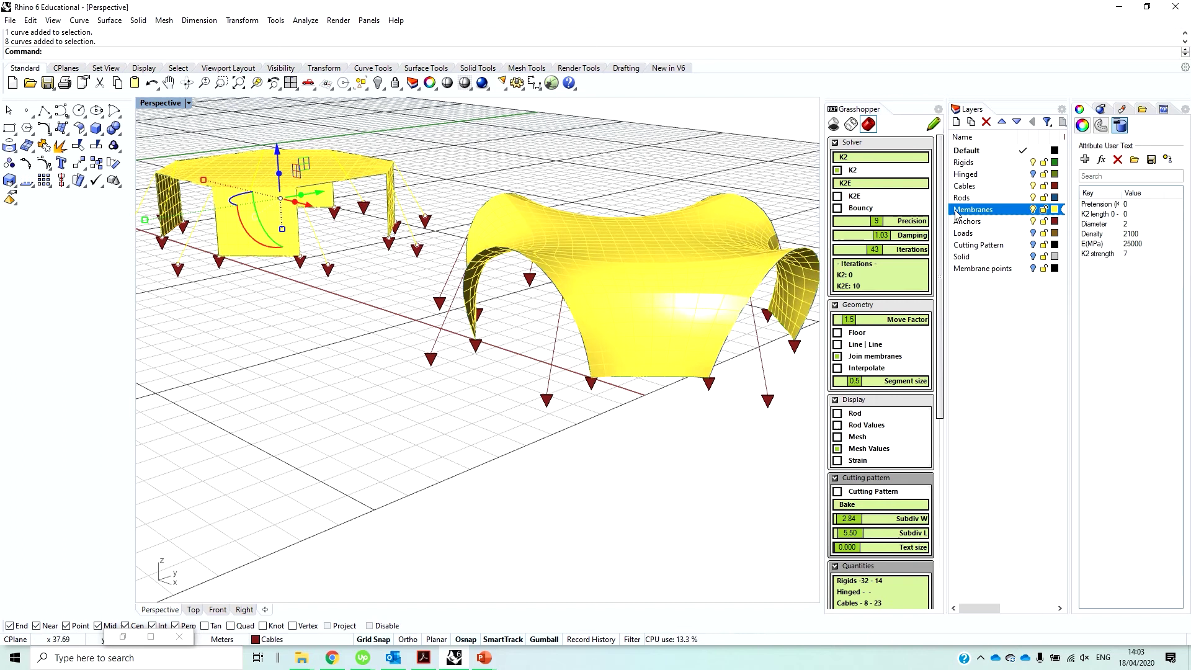
double_click(1131, 255)
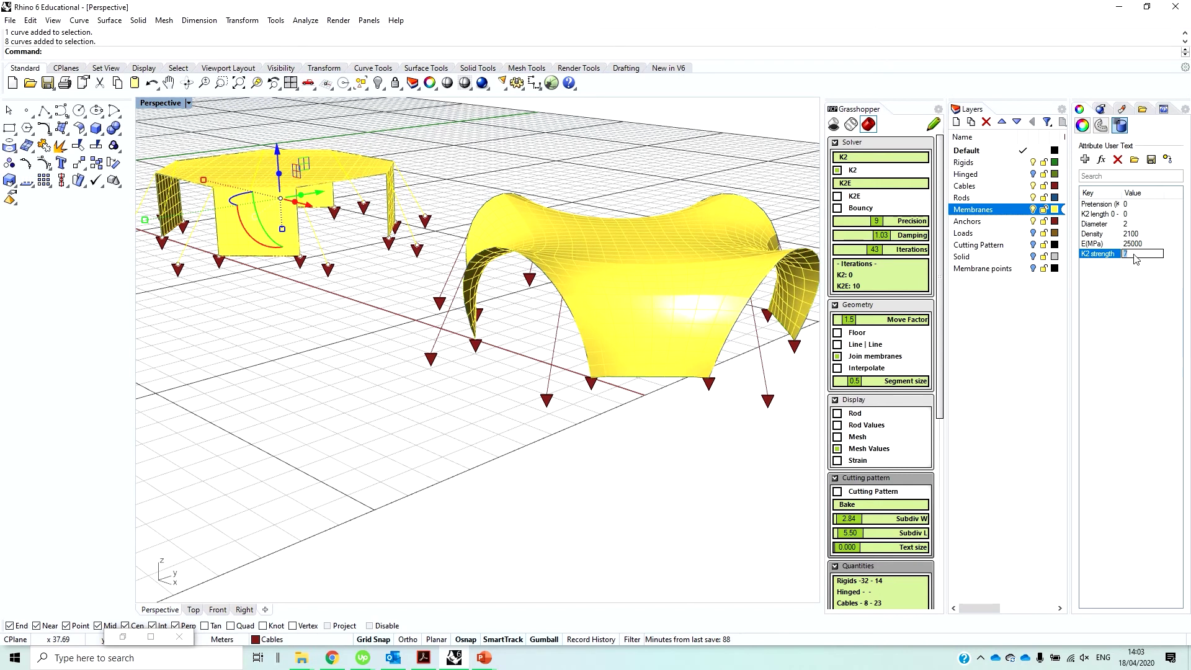
text(4)
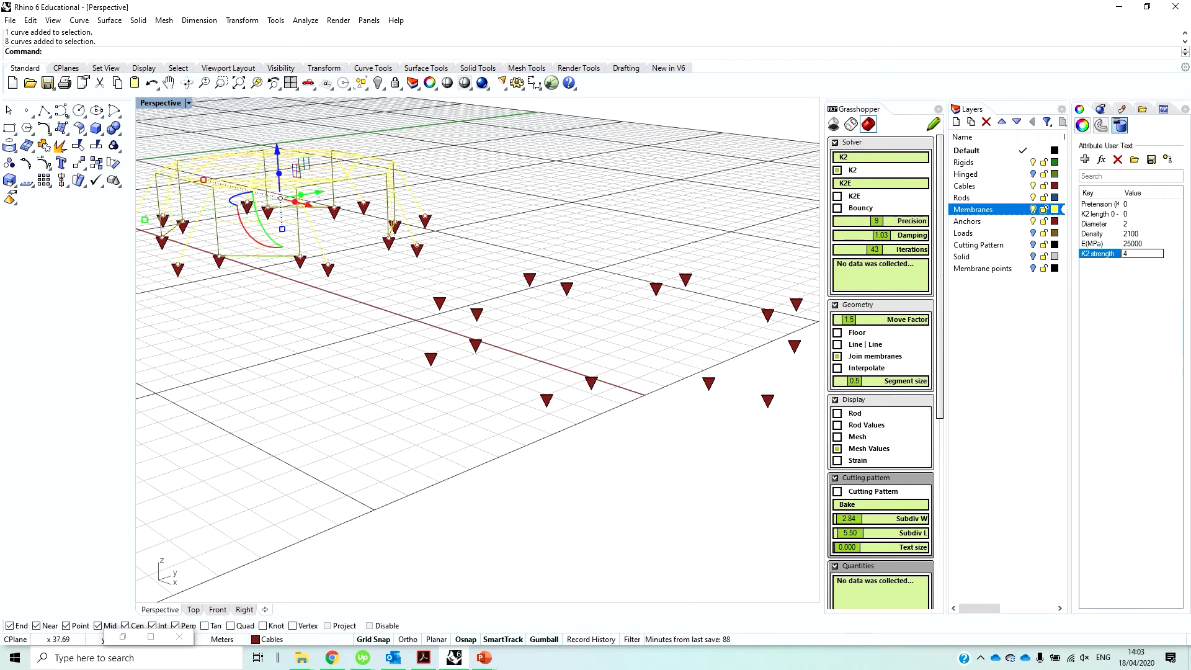
key(Return)
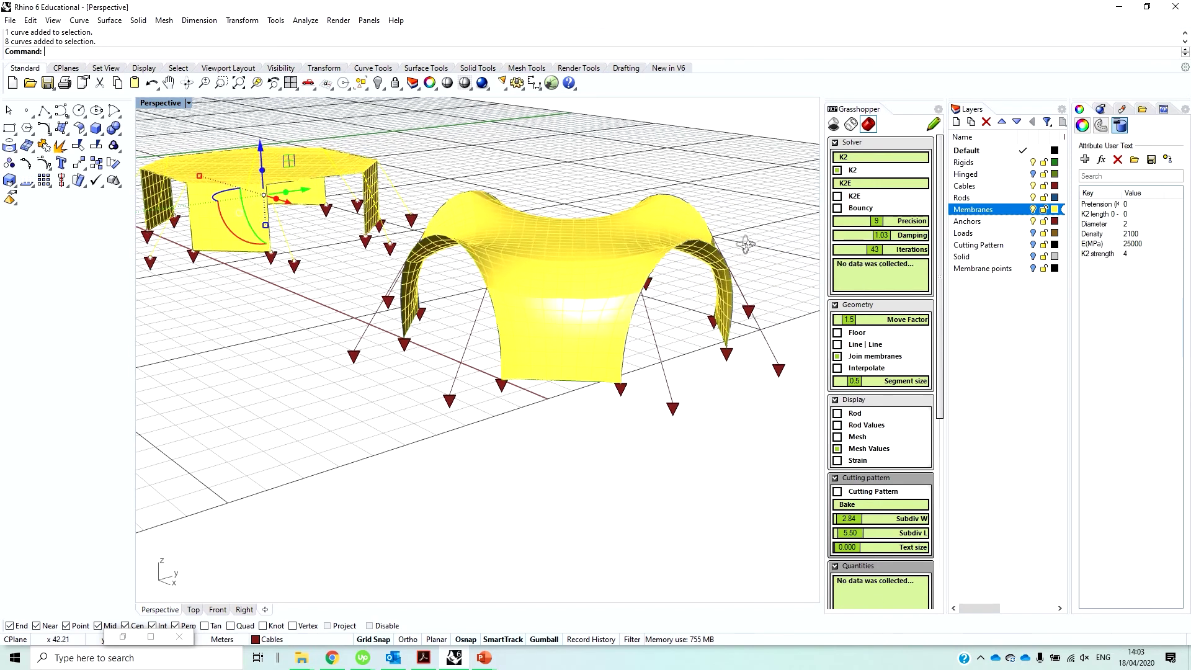
right_drag(746, 244, 715, 258)
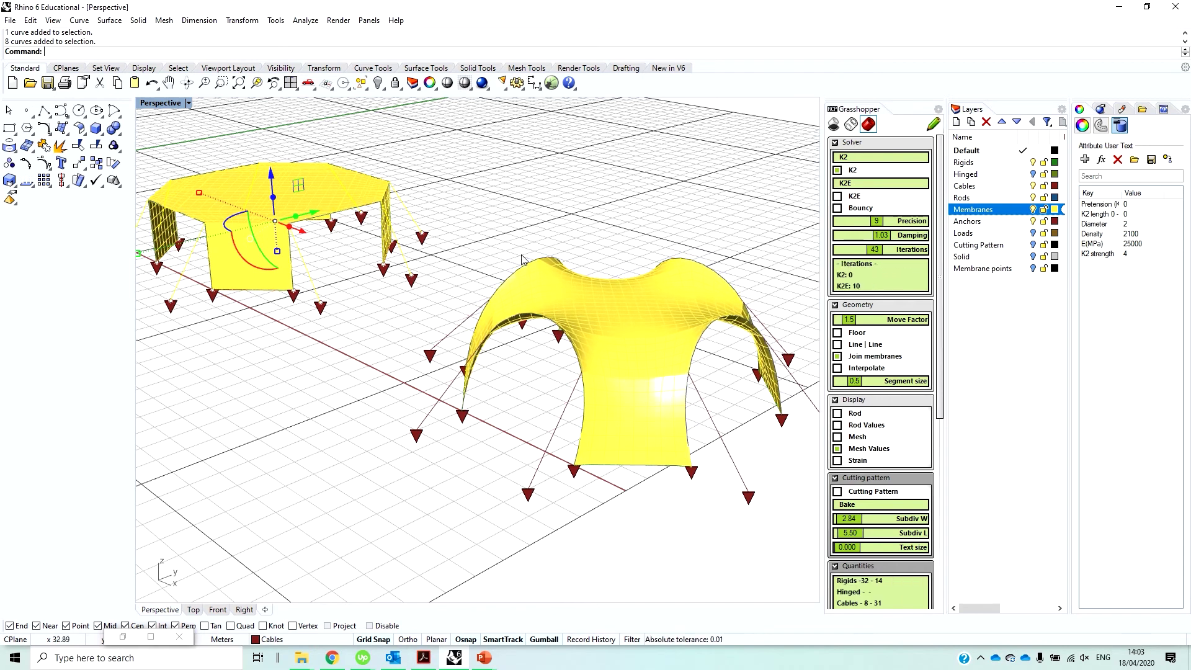
right_drag(564, 292, 457, 263)
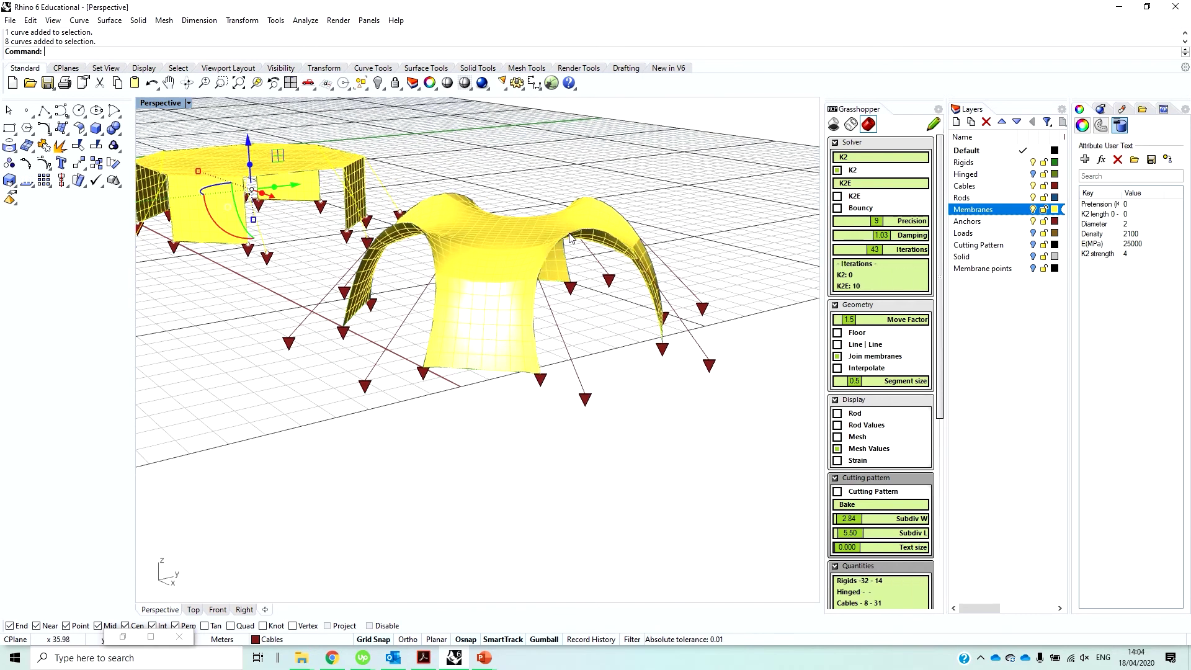
right_drag(571, 238, 574, 265)
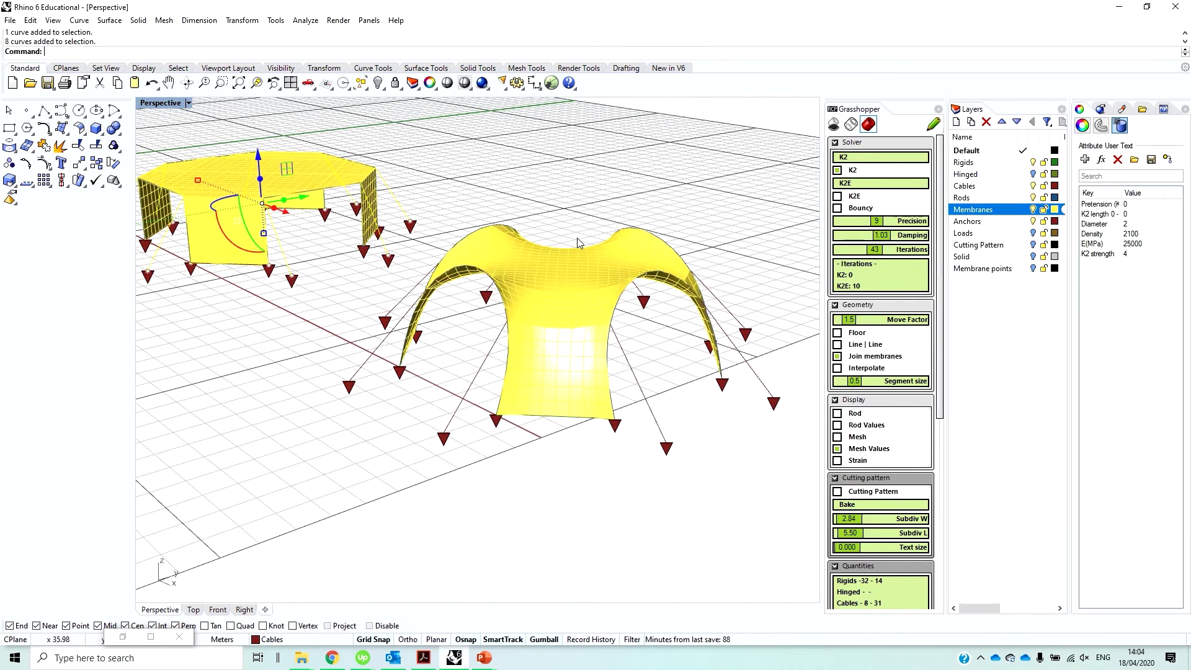
Set the selected cables' K2 strength to 5 and clear the selection.
double_click(1102, 253)
text(5)
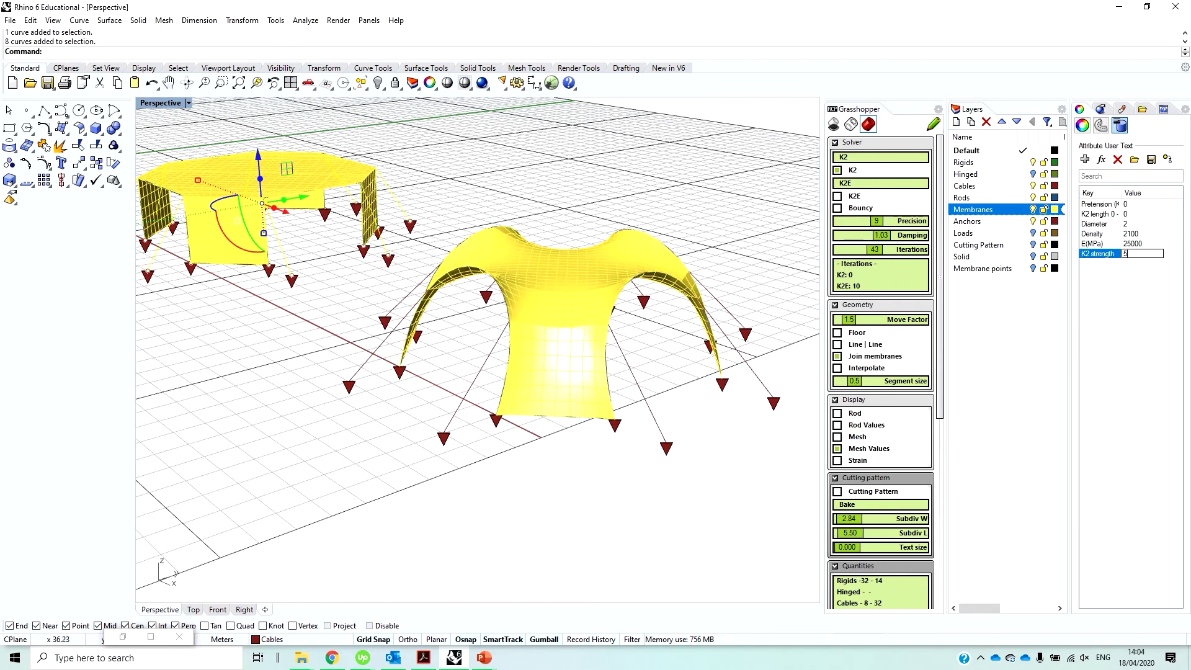
key(Return)
right_drag(569, 224, 598, 204)
click(598, 204)
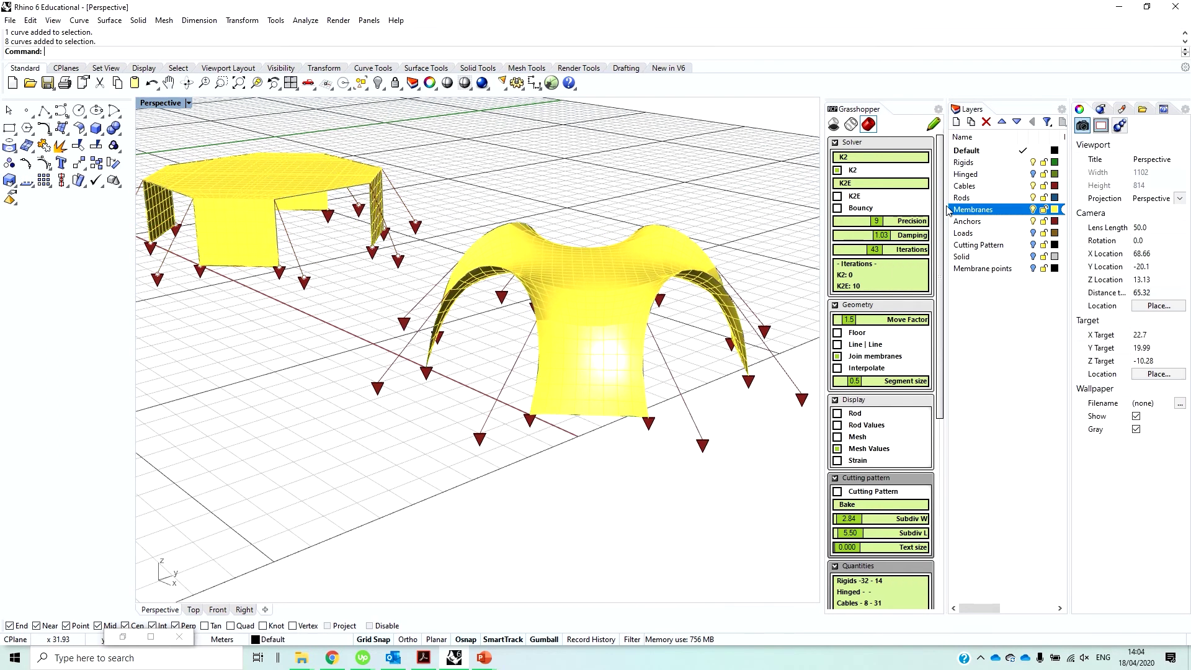
Select all curves on the Rods layer, set their K2 strength to 30, and view the reshaped membrane.
right_click(962, 198)
click(993, 393)
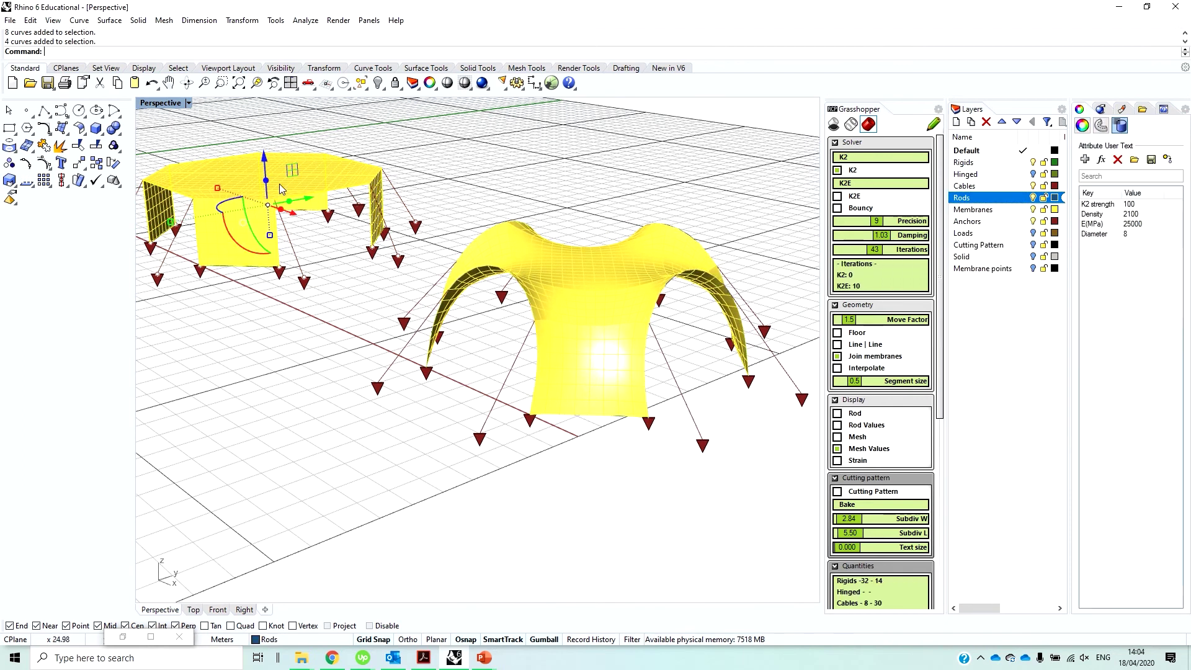
double_click(1154, 204)
text(30)
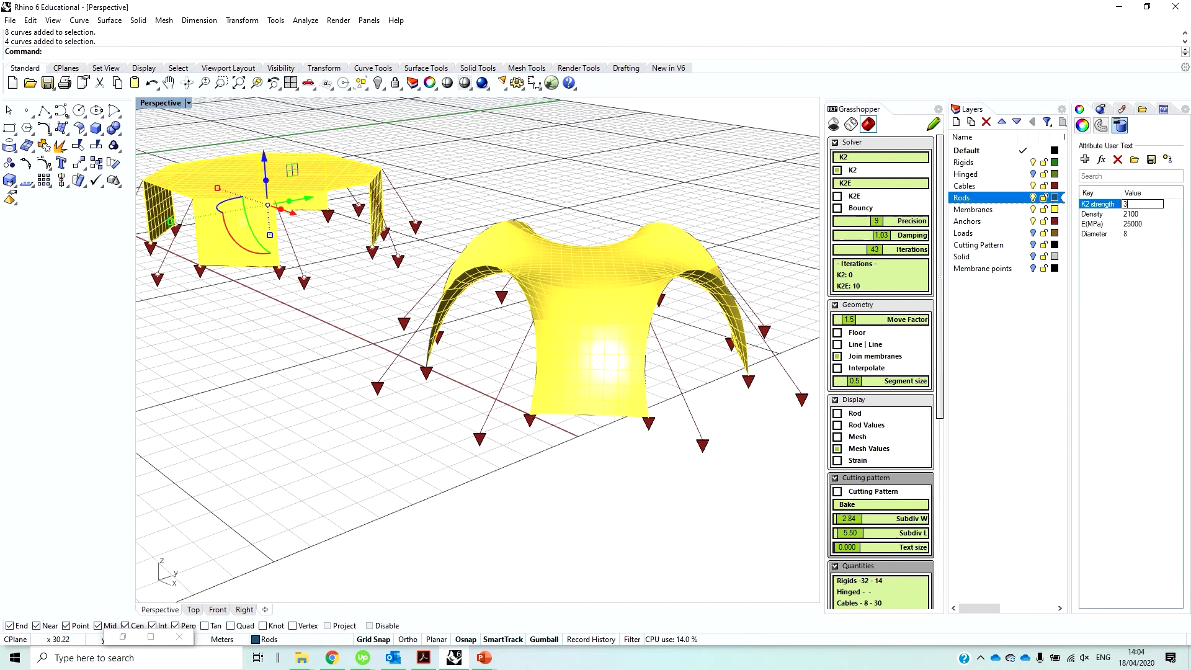
key(Return)
right_drag(719, 244, 691, 247)
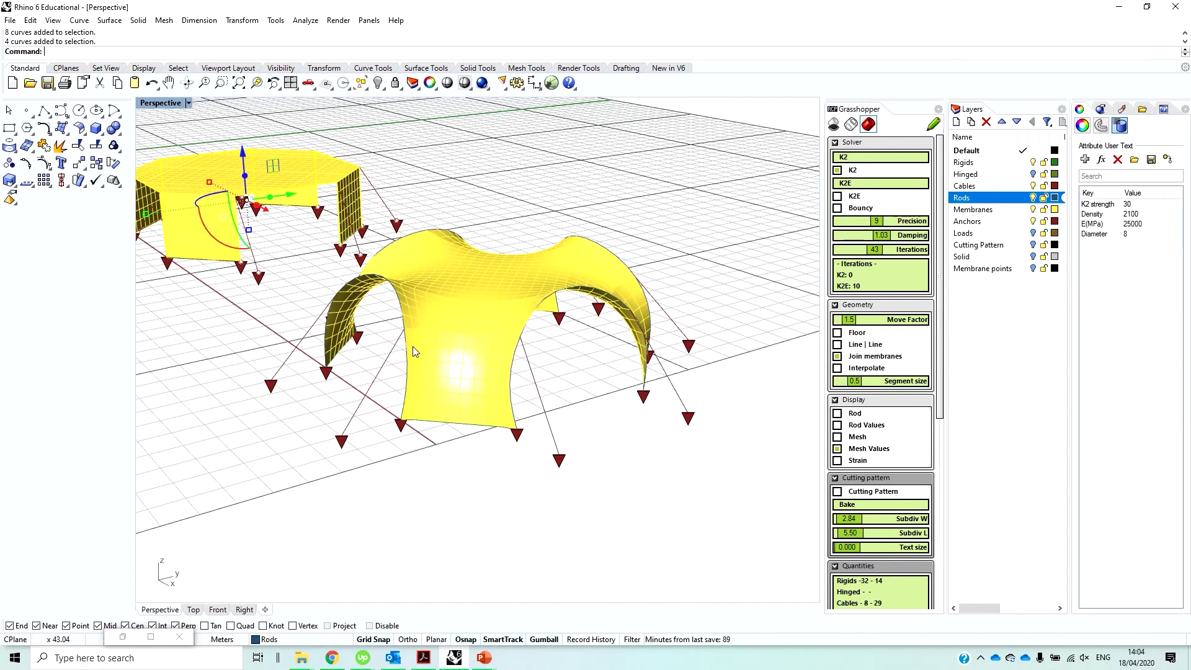
right_drag(419, 344, 425, 345)
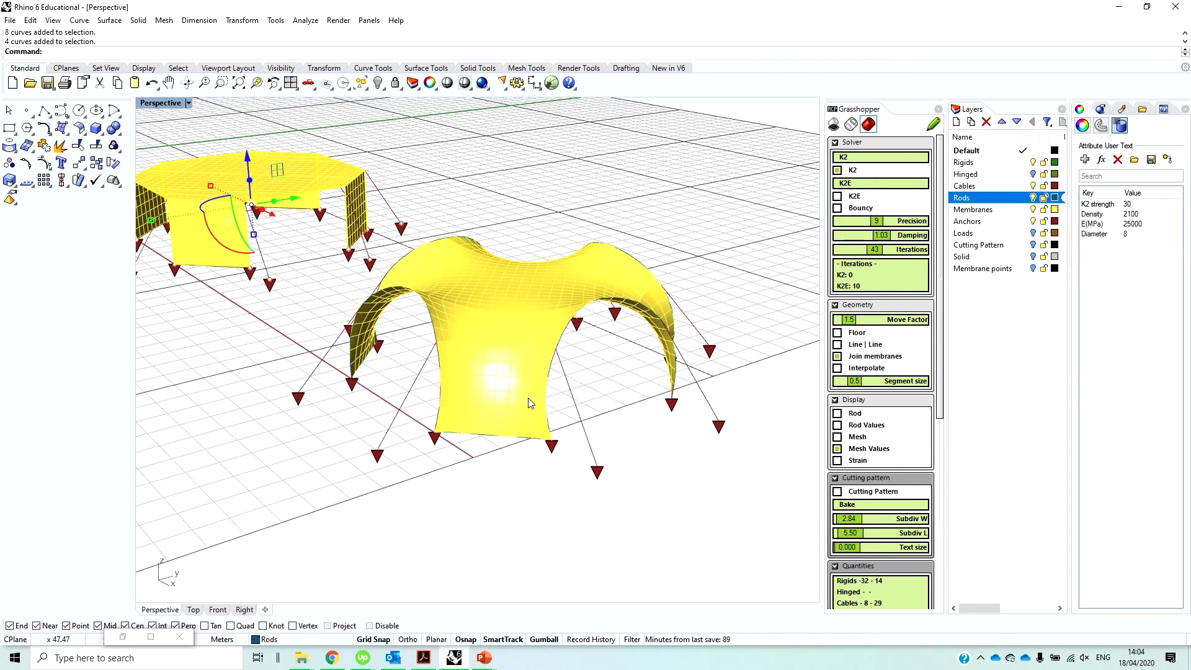
Set the selected rods' K2 strength to 10 and inspect the membrane's edge arches.
double_click(1136, 204)
text(10)
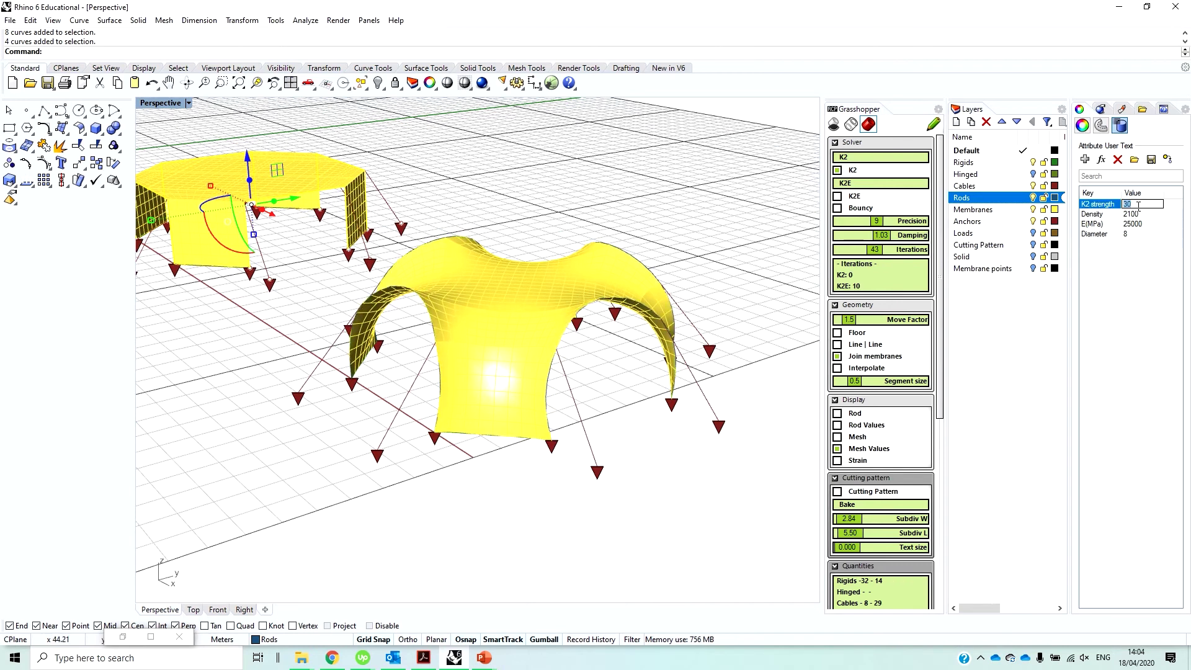
key(Return)
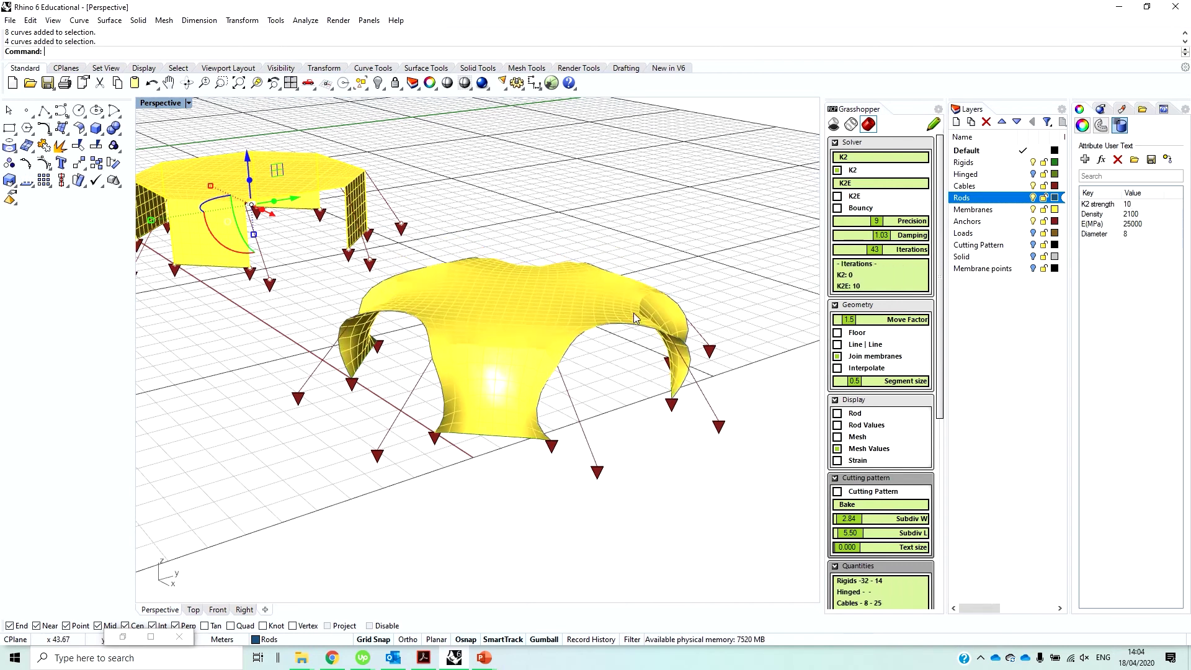
right_drag(634, 314, 618, 302)
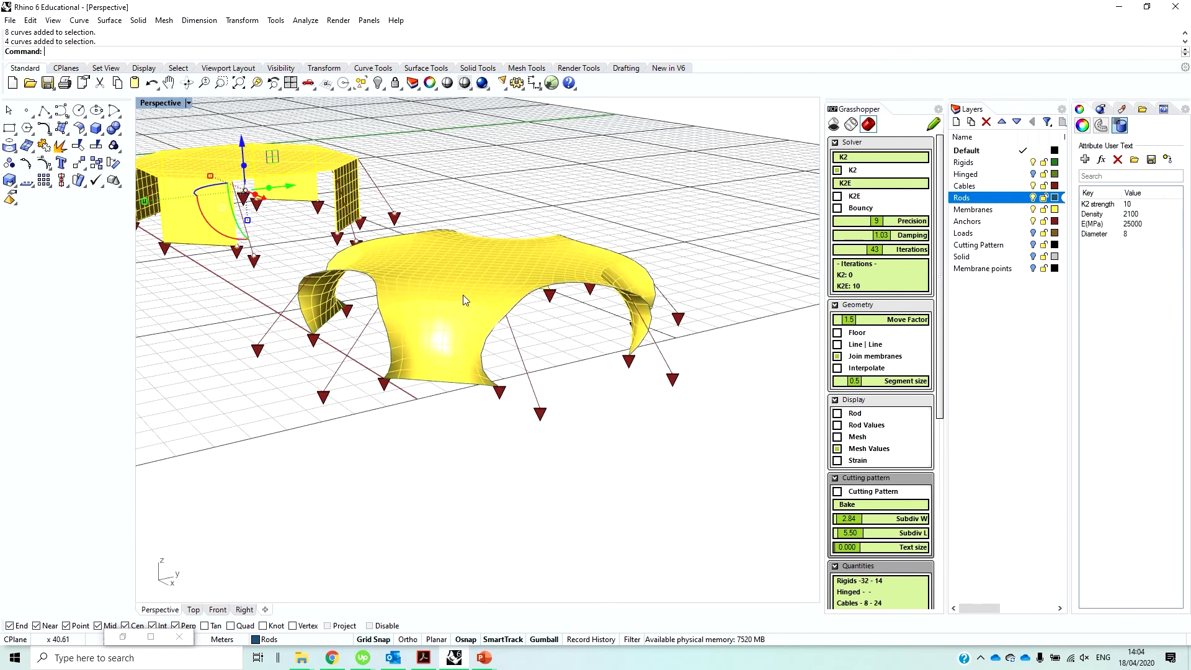
Set the selected rods' K2 strength to 25 and view the pavilion from another angle.
double_click(1144, 203)
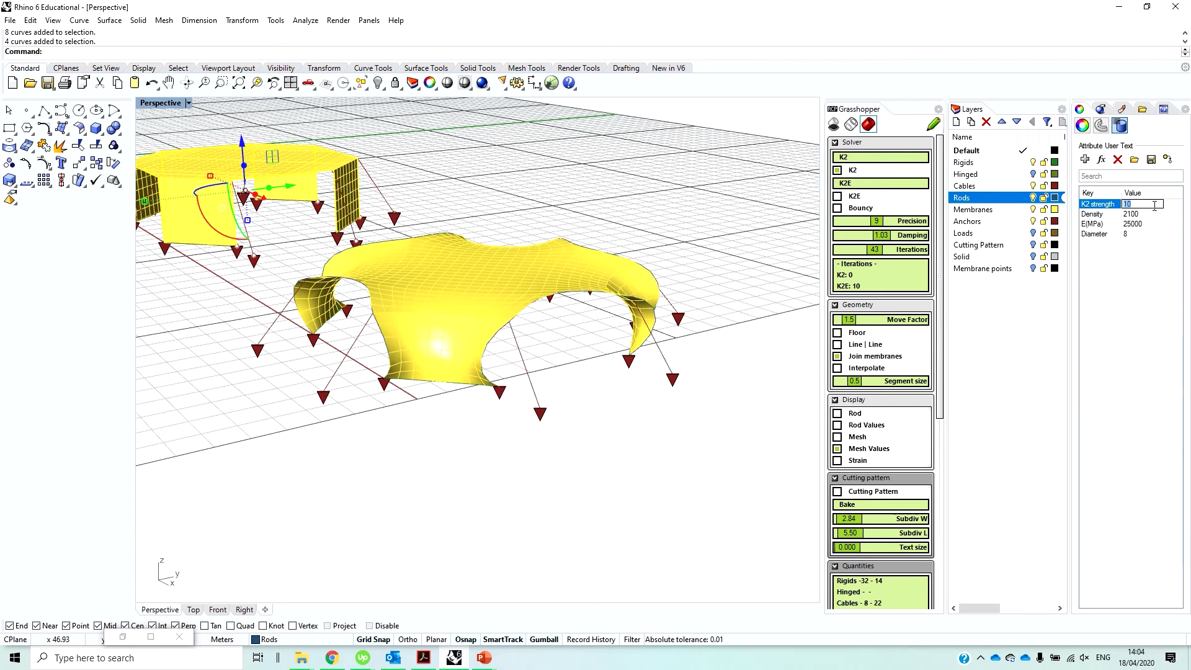
text(25)
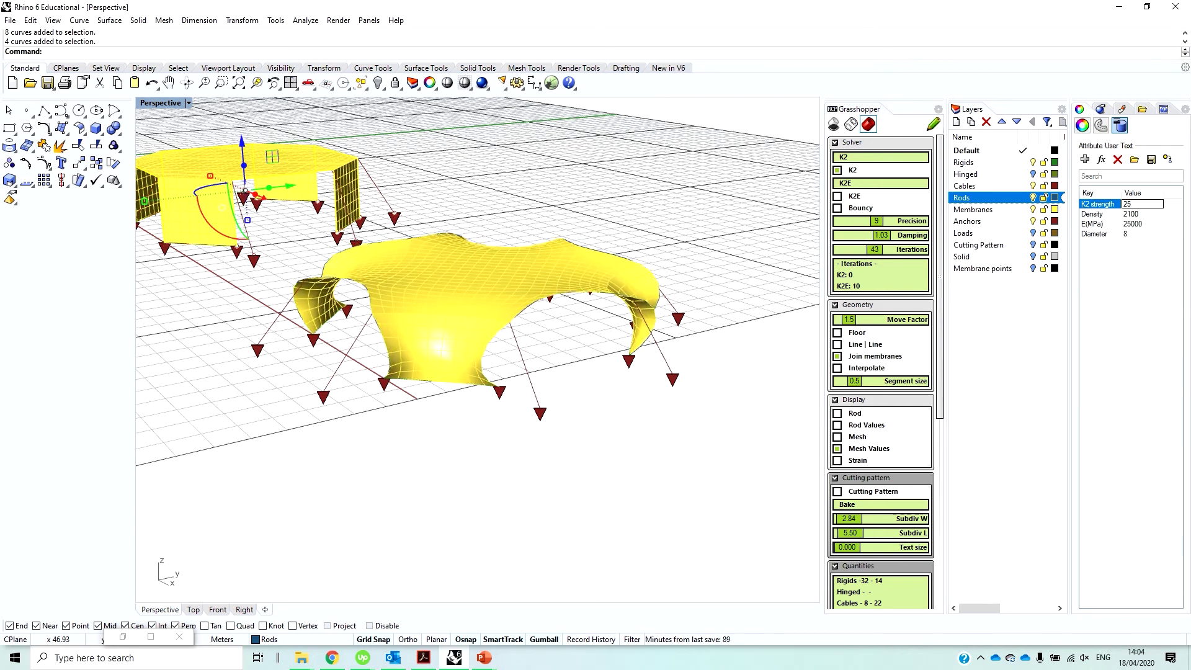
key(Return)
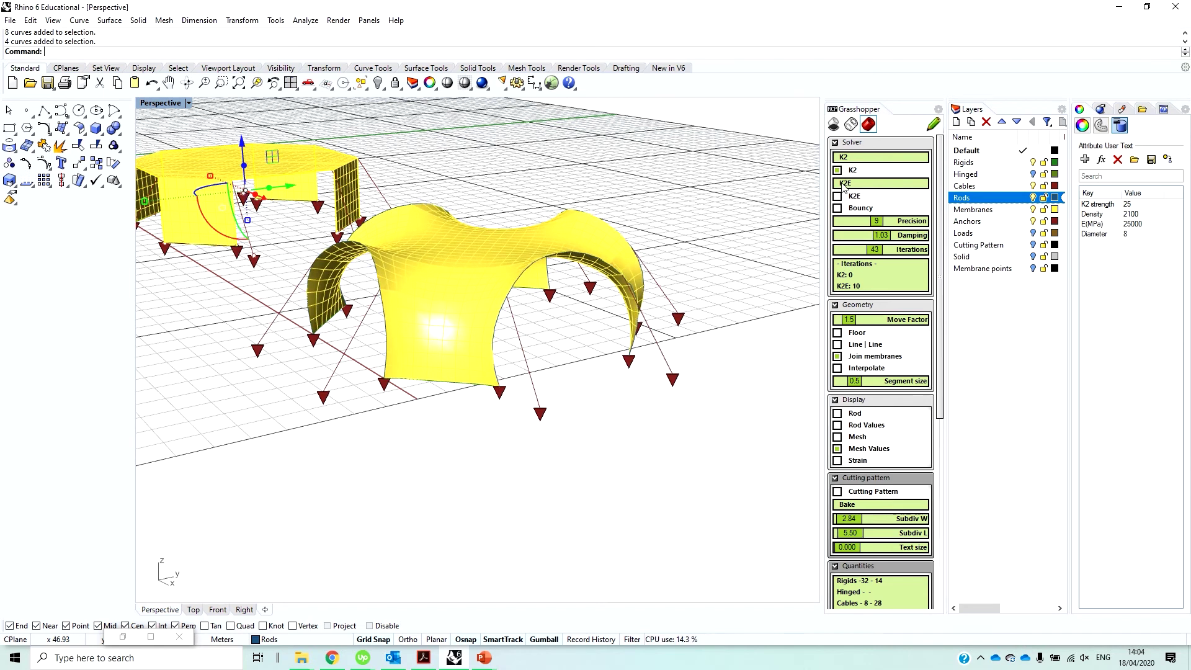
right_drag(697, 232, 718, 230)
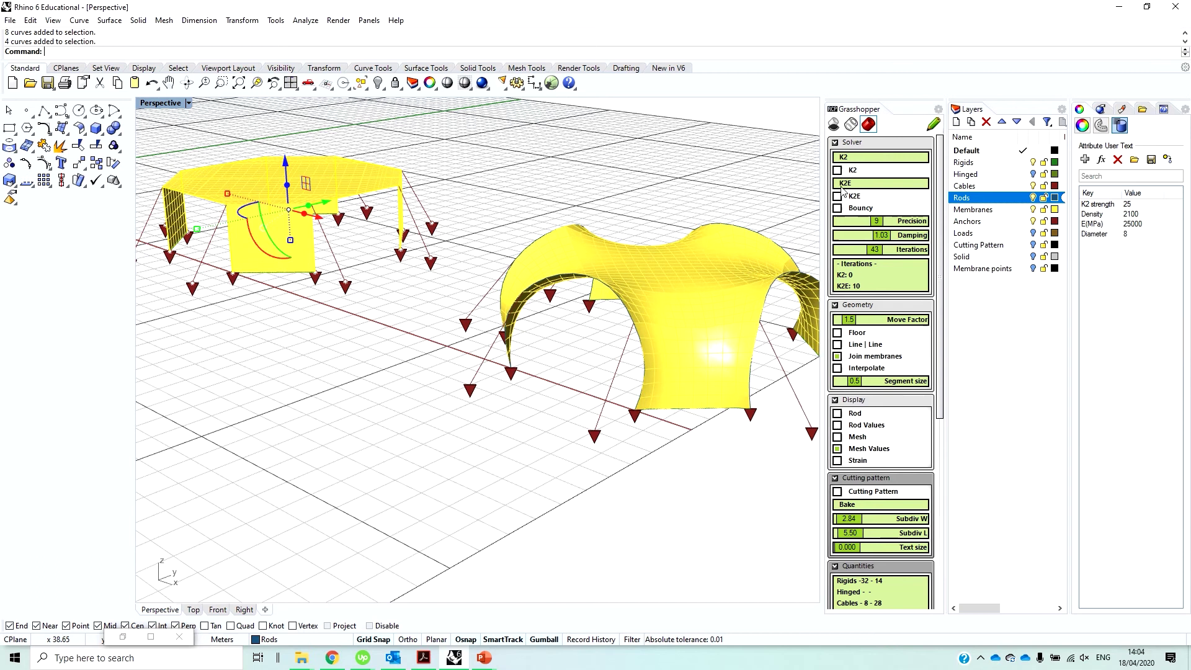
Reset and run the K2E solver on the pavilion, inspect the membrane, and switch back to the K2 solver.
click(842, 186)
click(837, 196)
right_drag(771, 244, 747, 247)
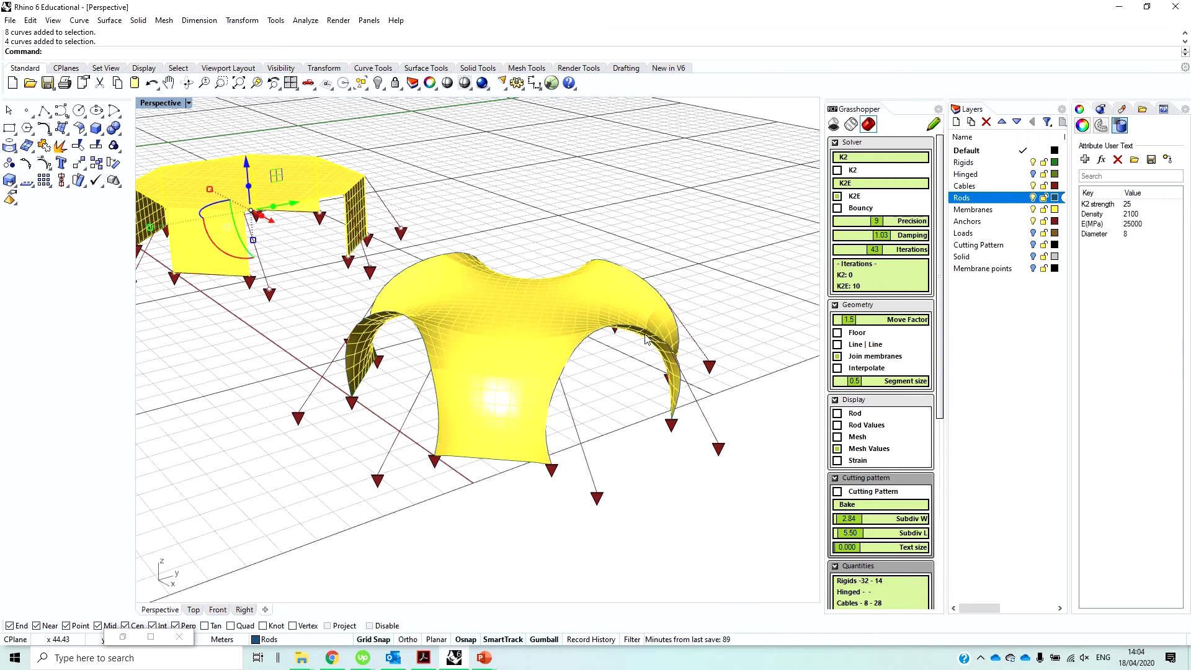
scroll(617, 355, up, 8)
scroll(664, 302, down, 5)
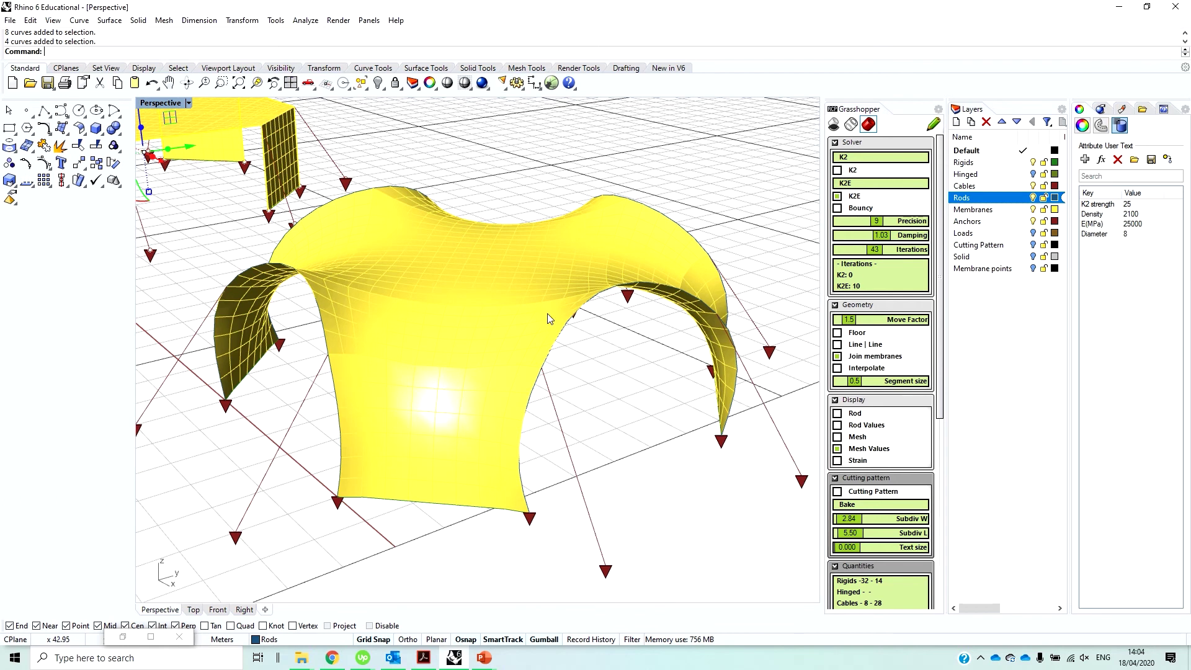
click(838, 196)
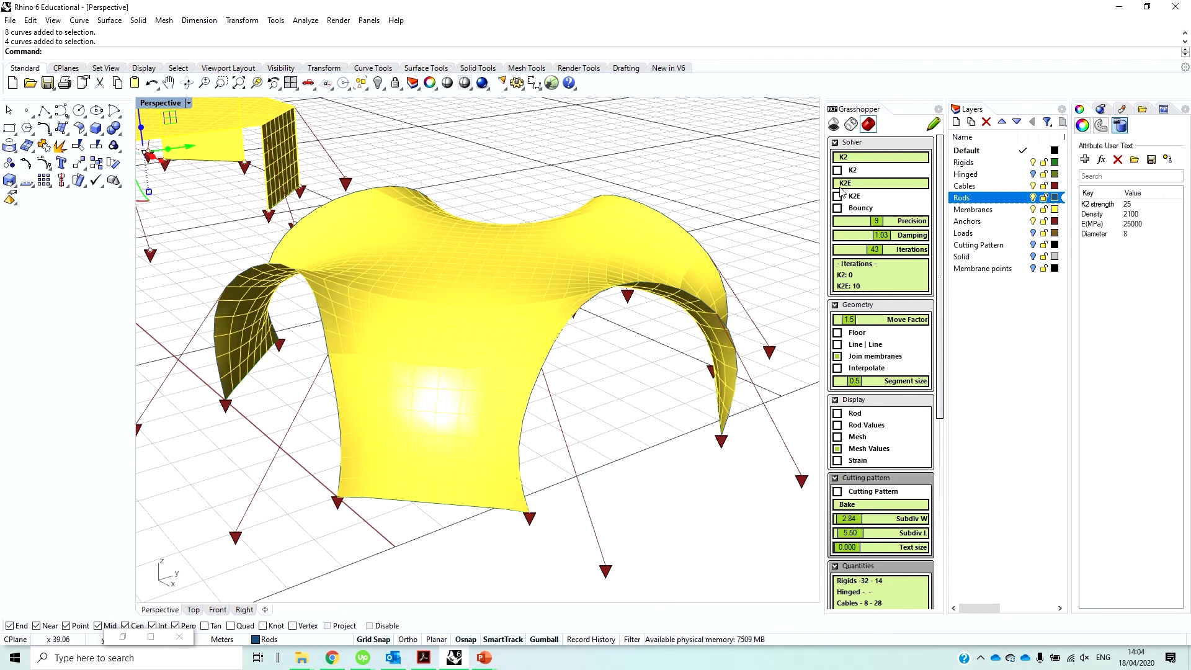
click(838, 171)
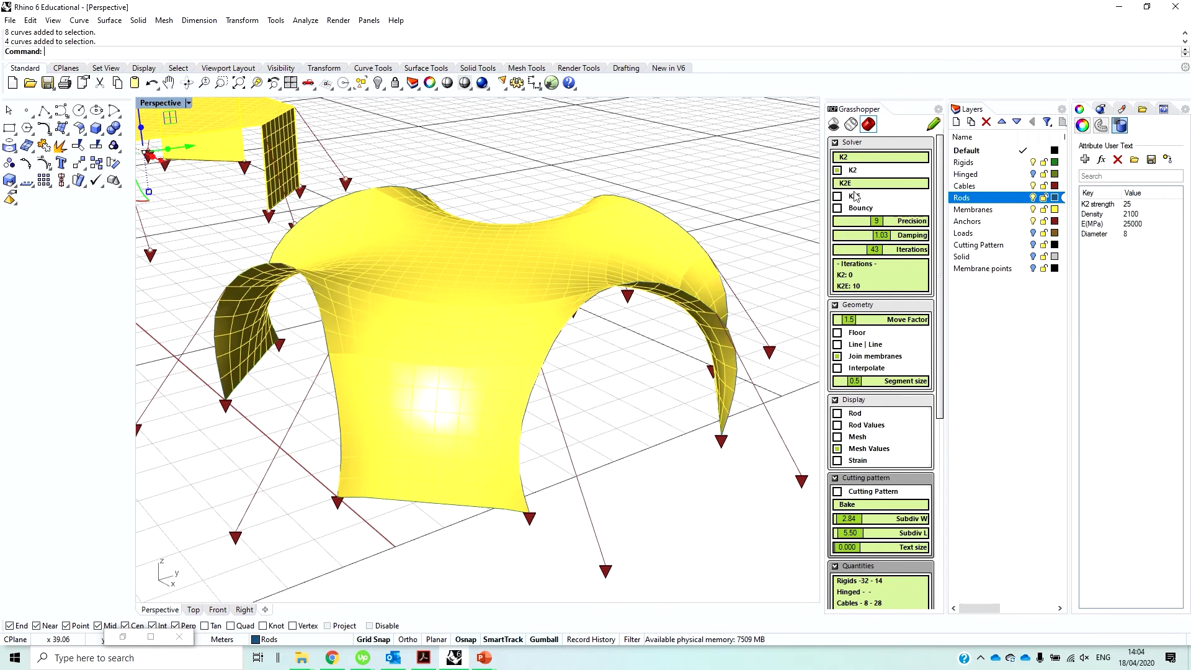
Show the rod display with rod values, inspect them along the membrane edges, and hide both again.
click(837, 414)
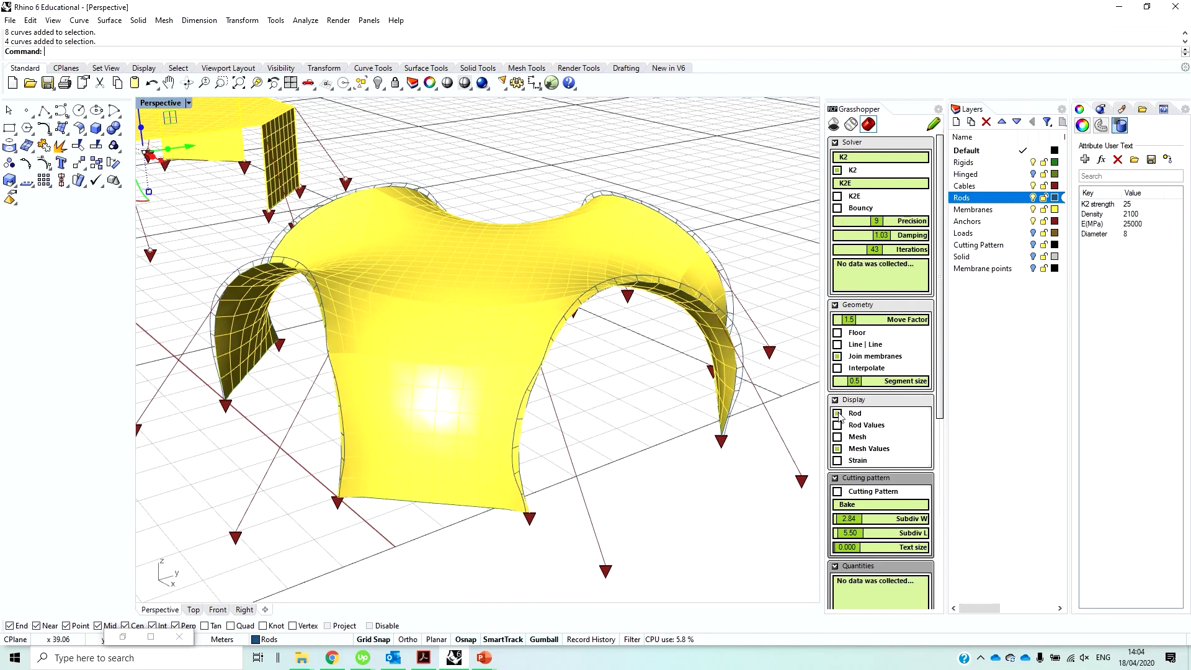
click(838, 425)
right_drag(713, 348, 658, 371)
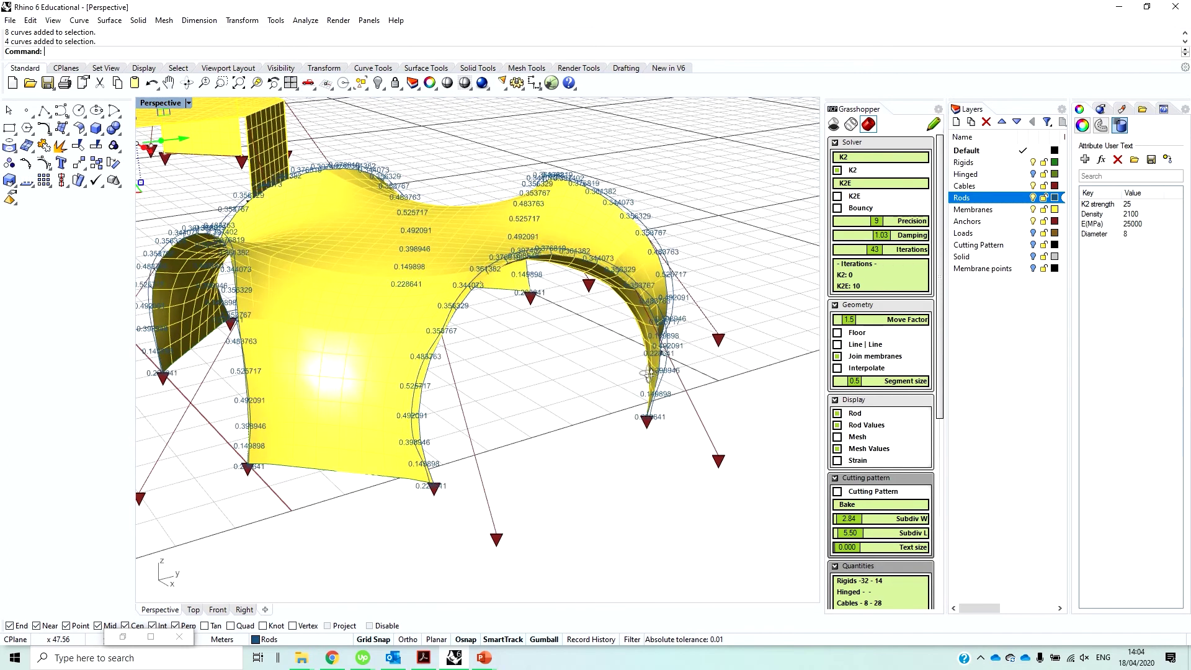
click(838, 425)
click(838, 413)
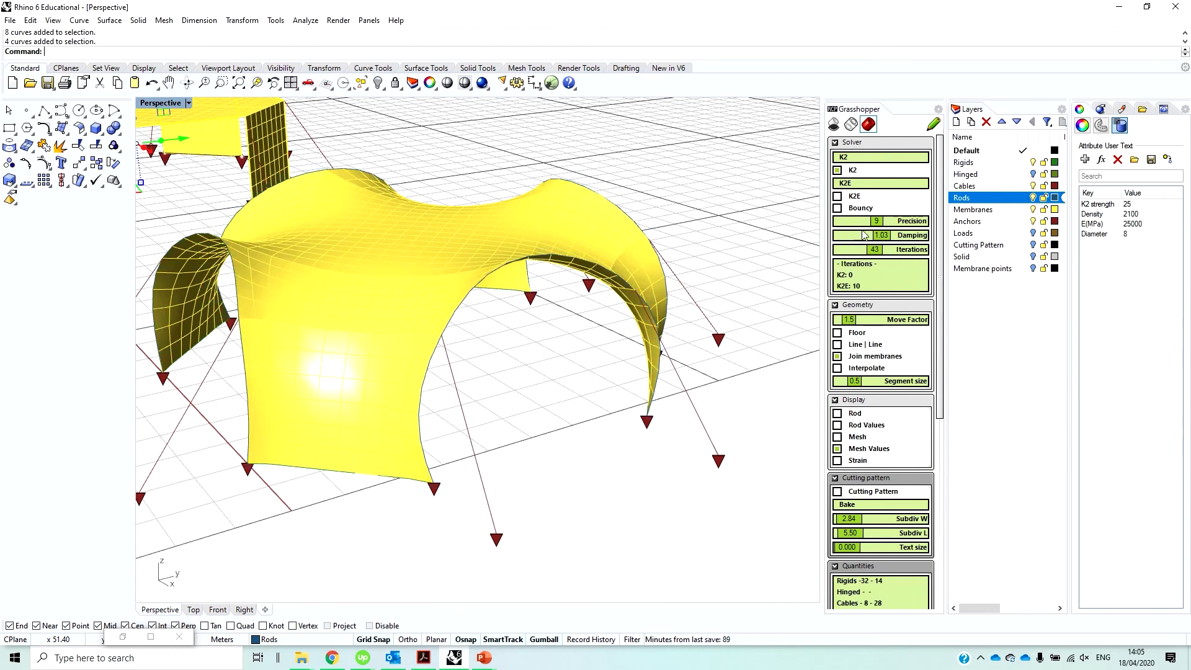
Turn on the colored mesh display without mesh values and view it up close on the membrane.
click(837, 437)
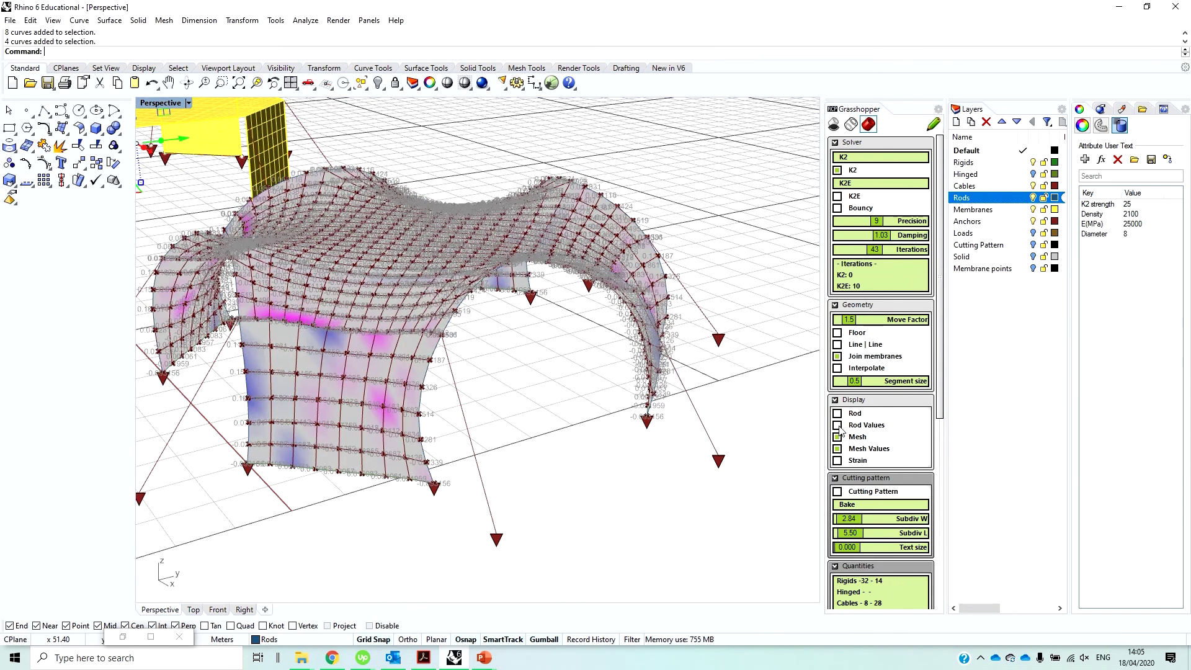
click(838, 449)
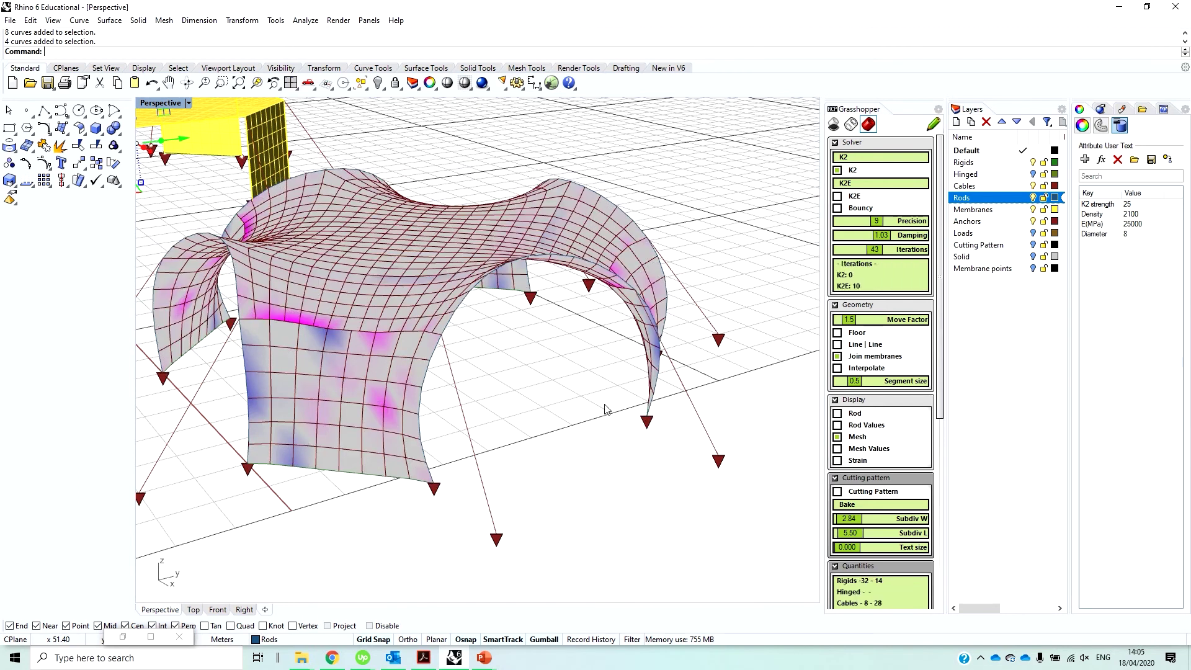
scroll(611, 415, up, 3)
right_drag(620, 420, 614, 410)
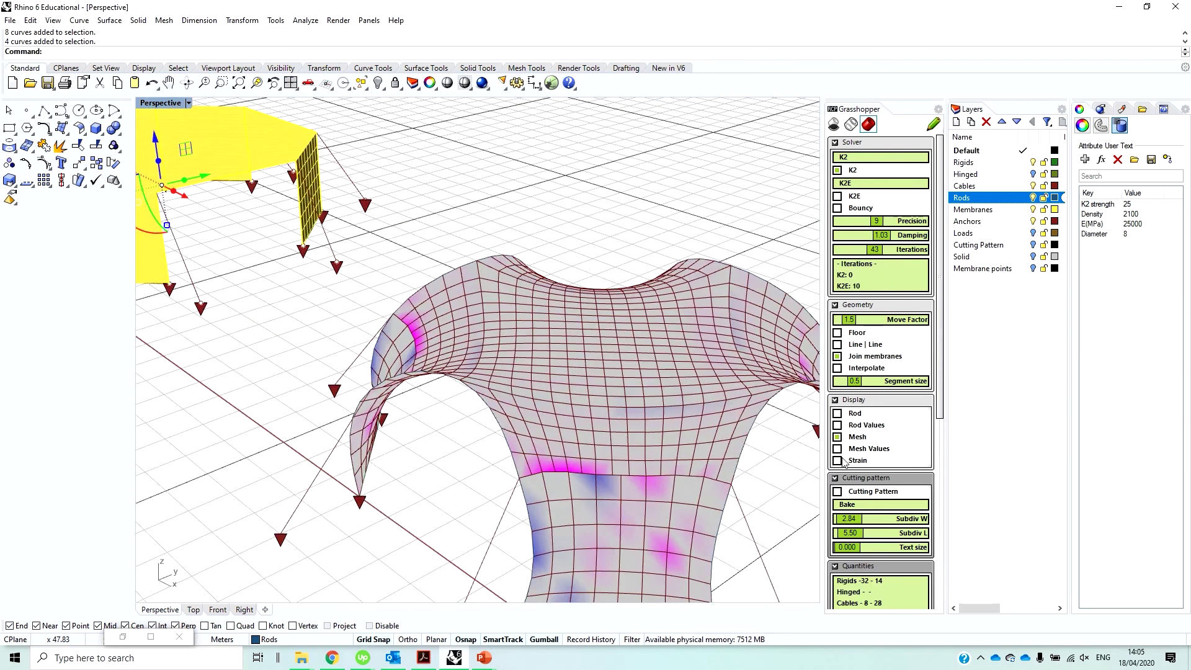
Replace the mesh display with the strain display and inspect the membrane grid.
click(838, 463)
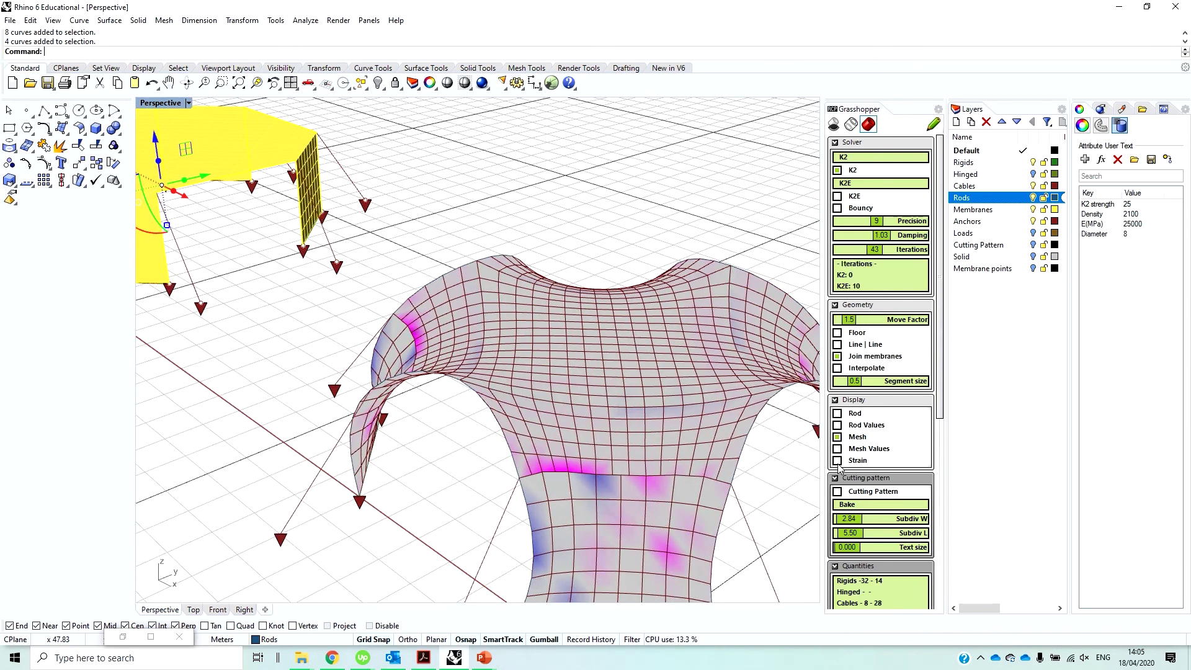
click(837, 437)
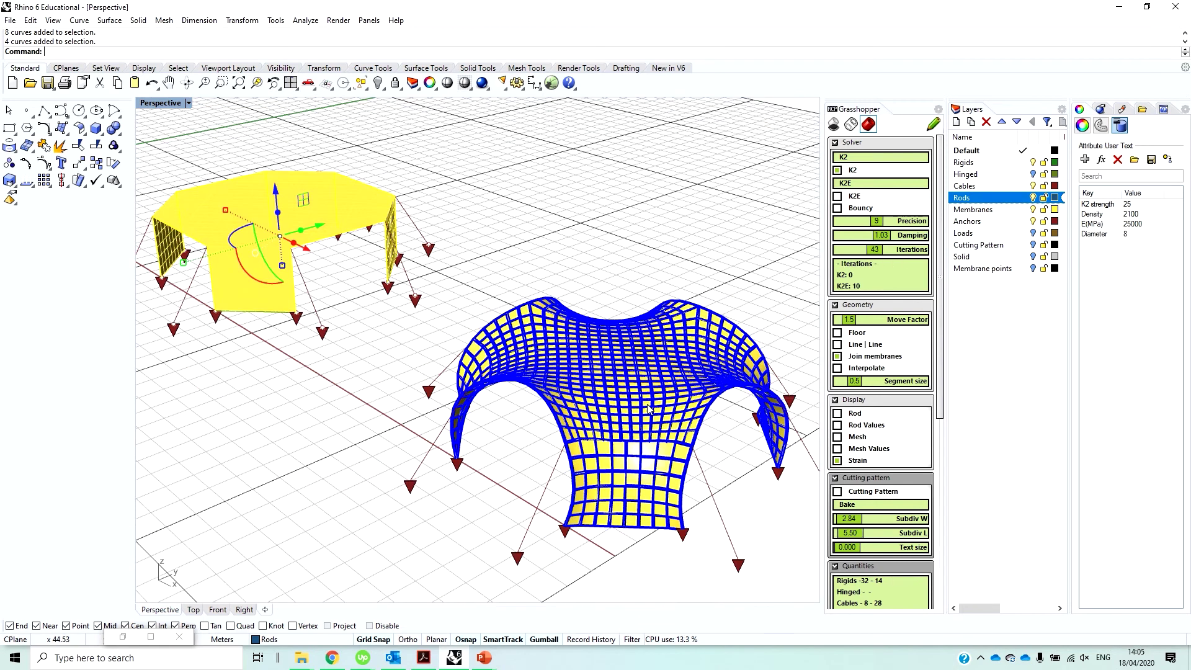
scroll(731, 389, down, 3)
scroll(731, 389, up, 3)
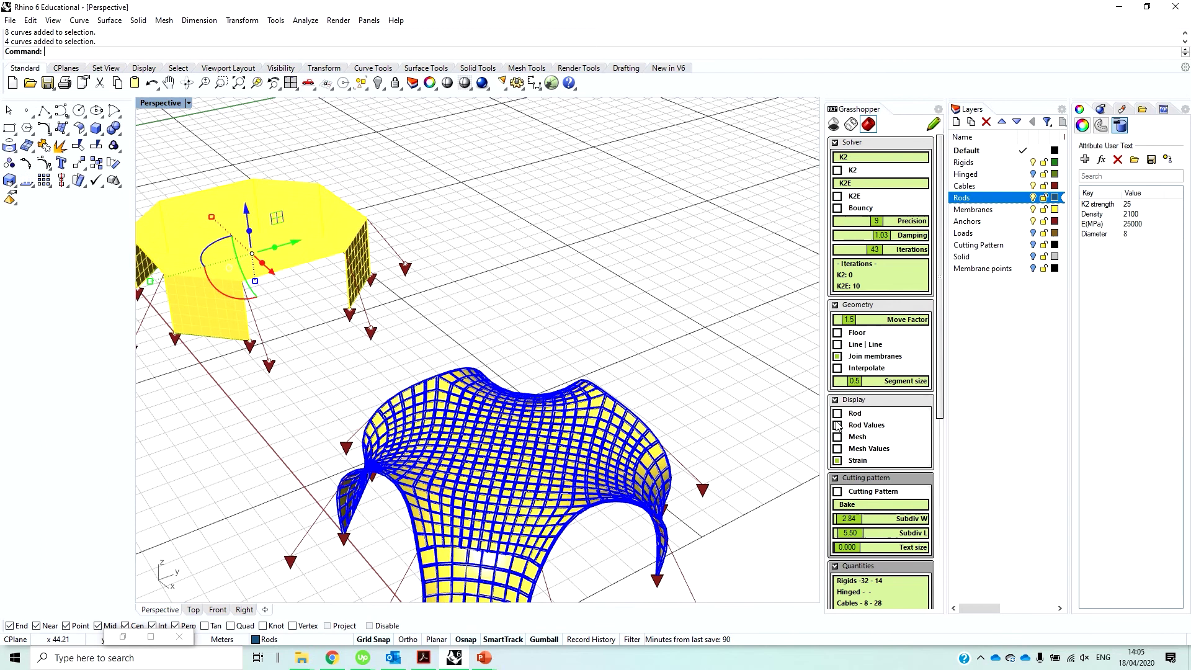
Turn off the strain display and view the plain form-found membrane.
click(837, 460)
scroll(657, 285, down, 4)
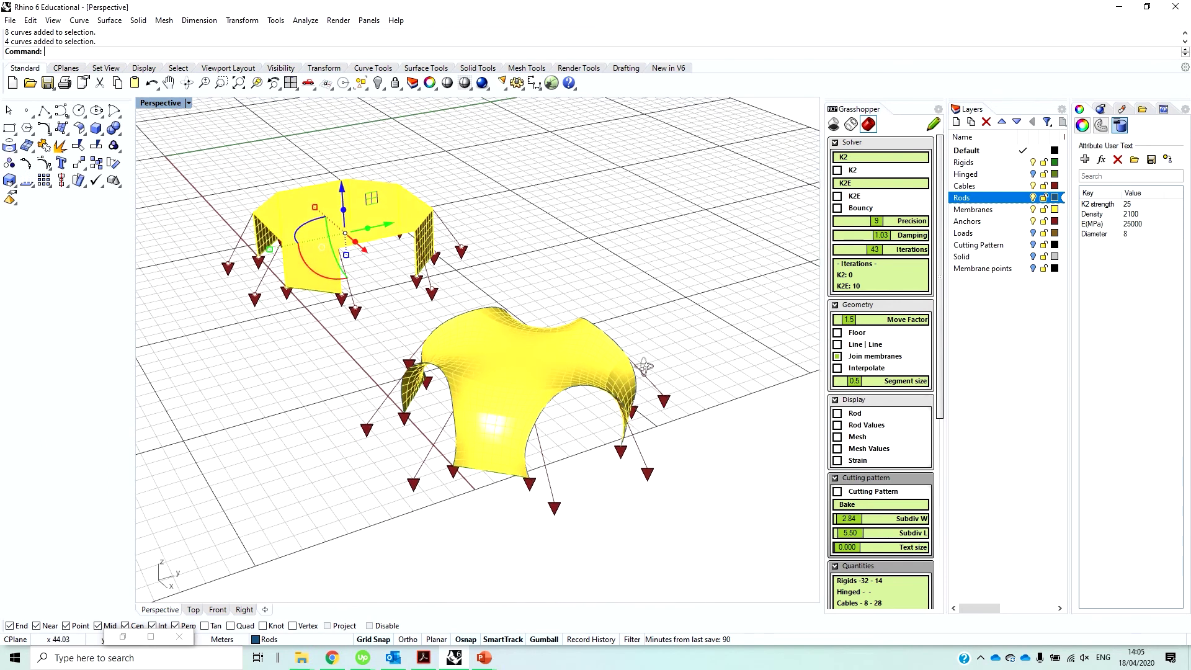
scroll(534, 368, up, 5)
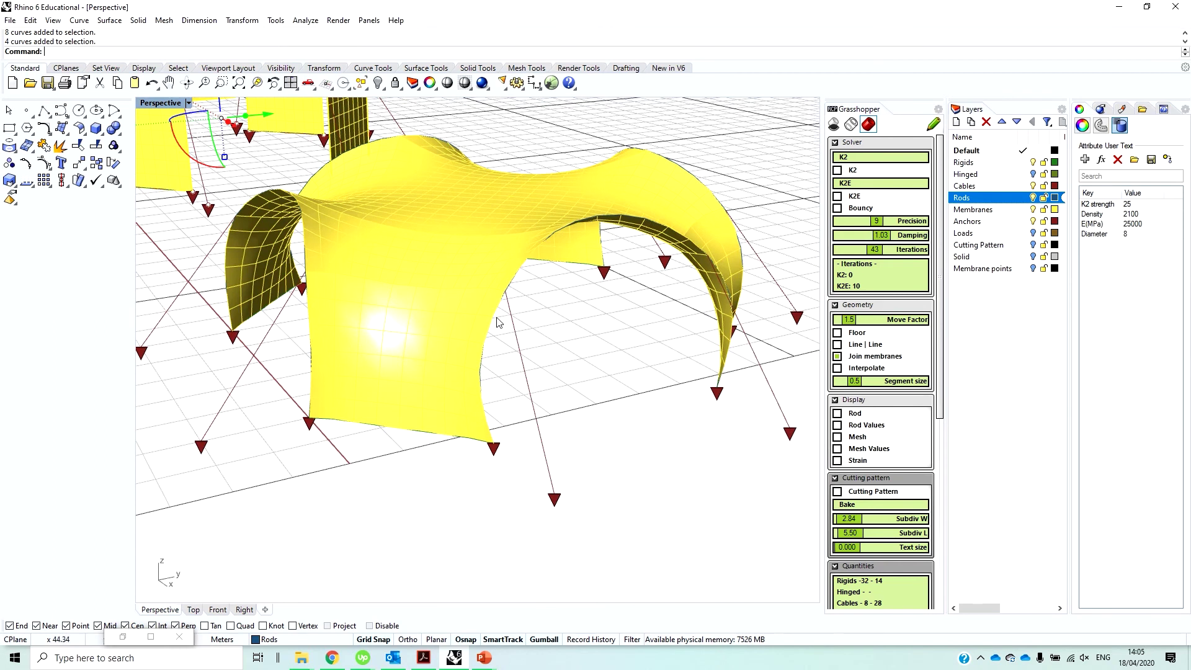
mouse_move(497, 322)
right_down()
mouse_move(500, 338)
mouse_move(628, 218)
mouse_move(592, 223)
mouse_move(496, 336)
right_up()
Turn on the pavilion analysis with its height legend, distribution chart and plan diagrams.
drag(940, 267, 933, 478)
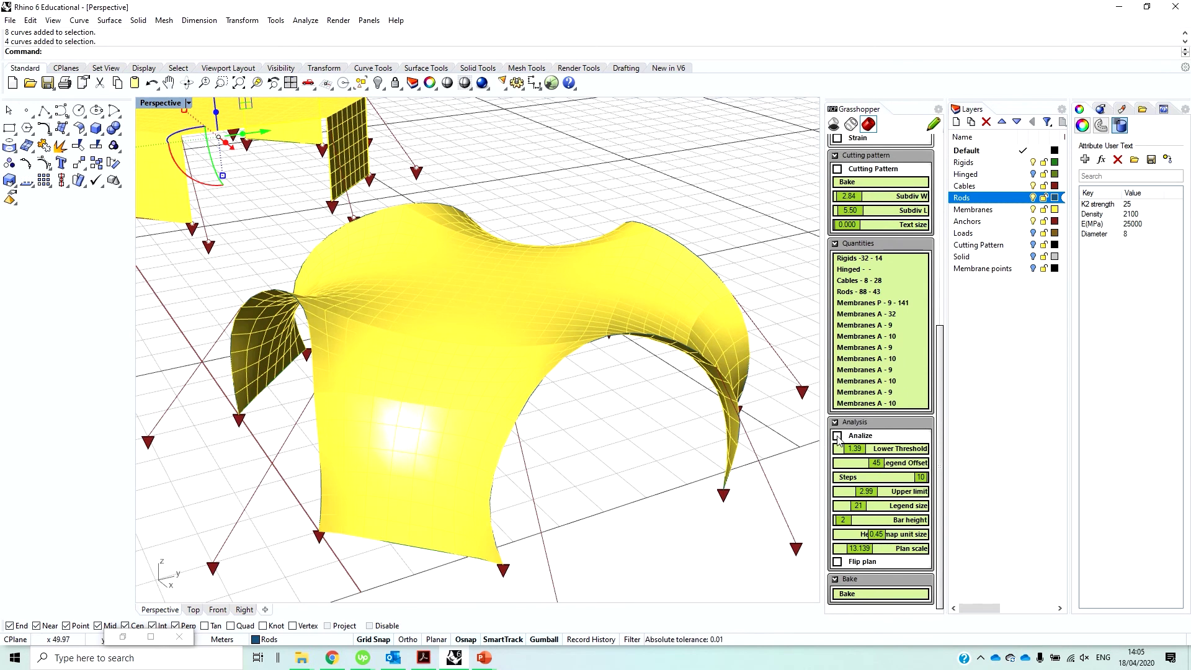
drag(938, 337, 940, 462)
click(838, 436)
scroll(623, 403, down, 3)
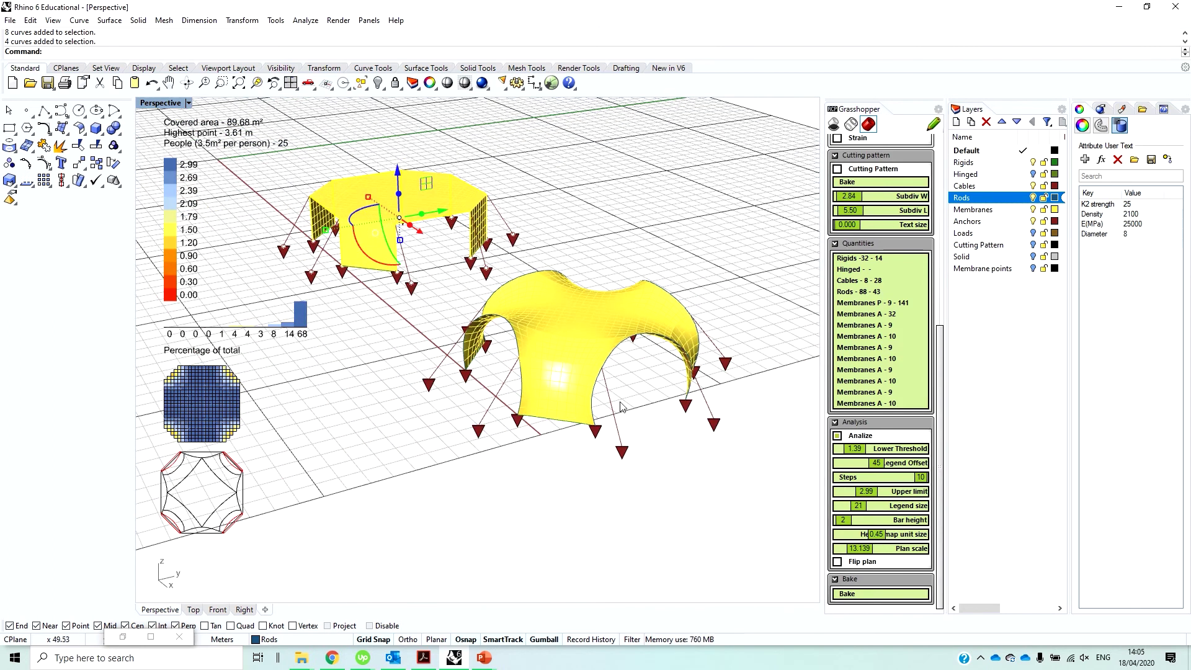
scroll(488, 383, up, 2)
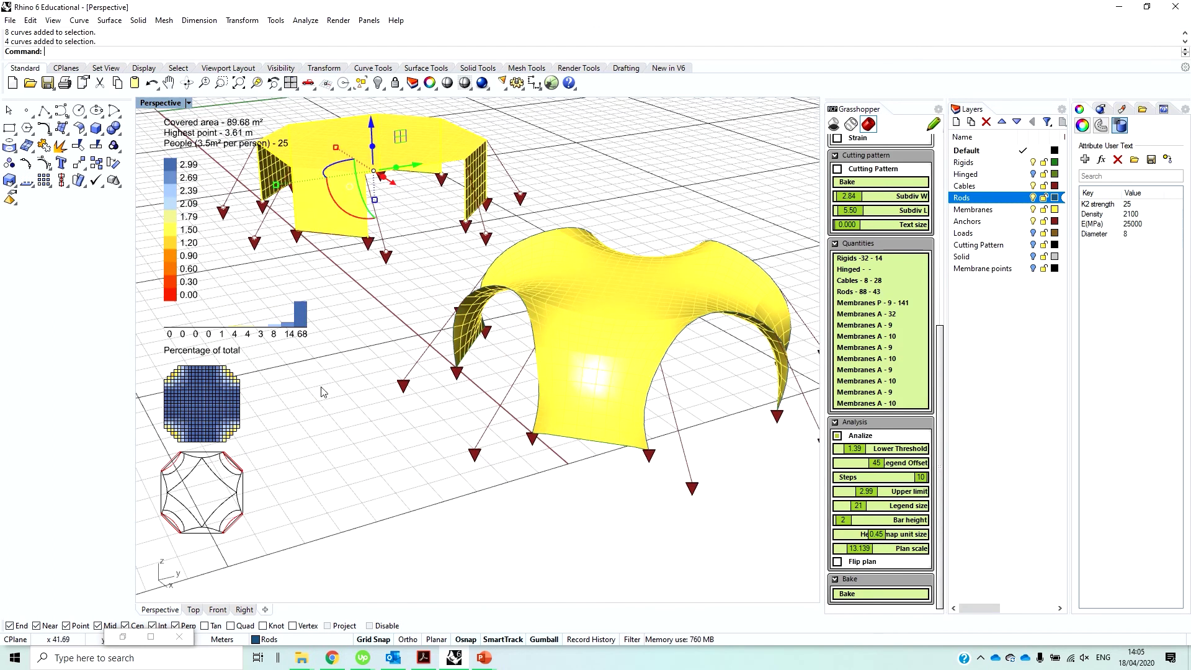
Examine the covered area, highest point, people capacity and height map against the form-found pavilion.
scroll(588, 355, up, 4)
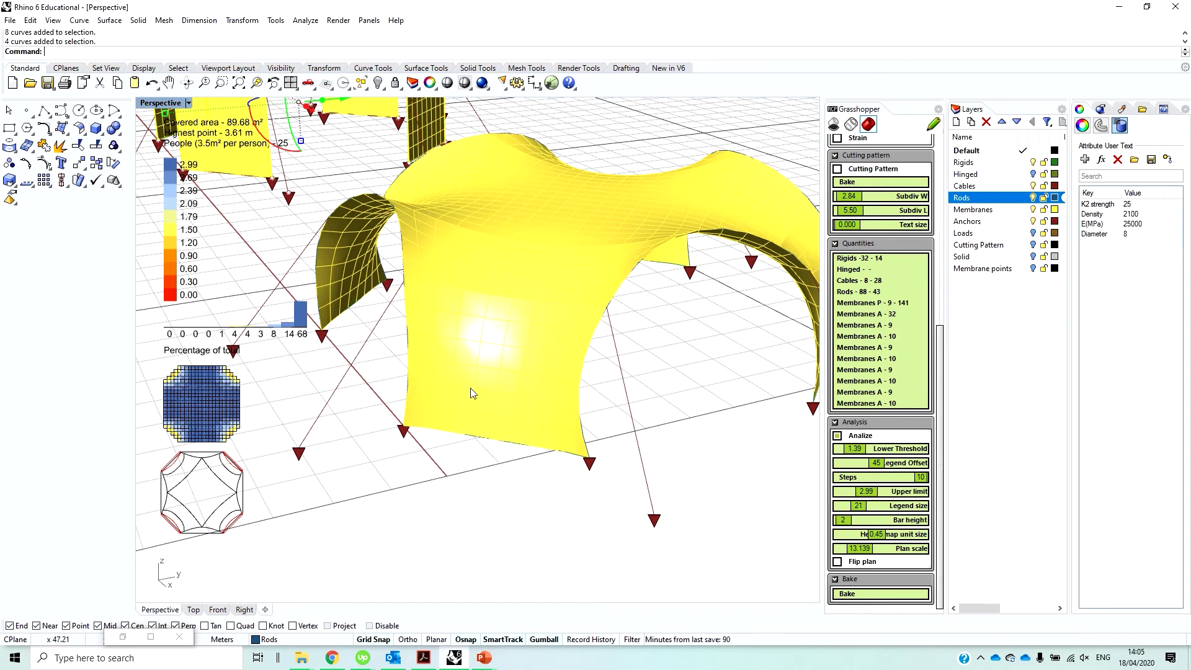
scroll(535, 394, up, 2)
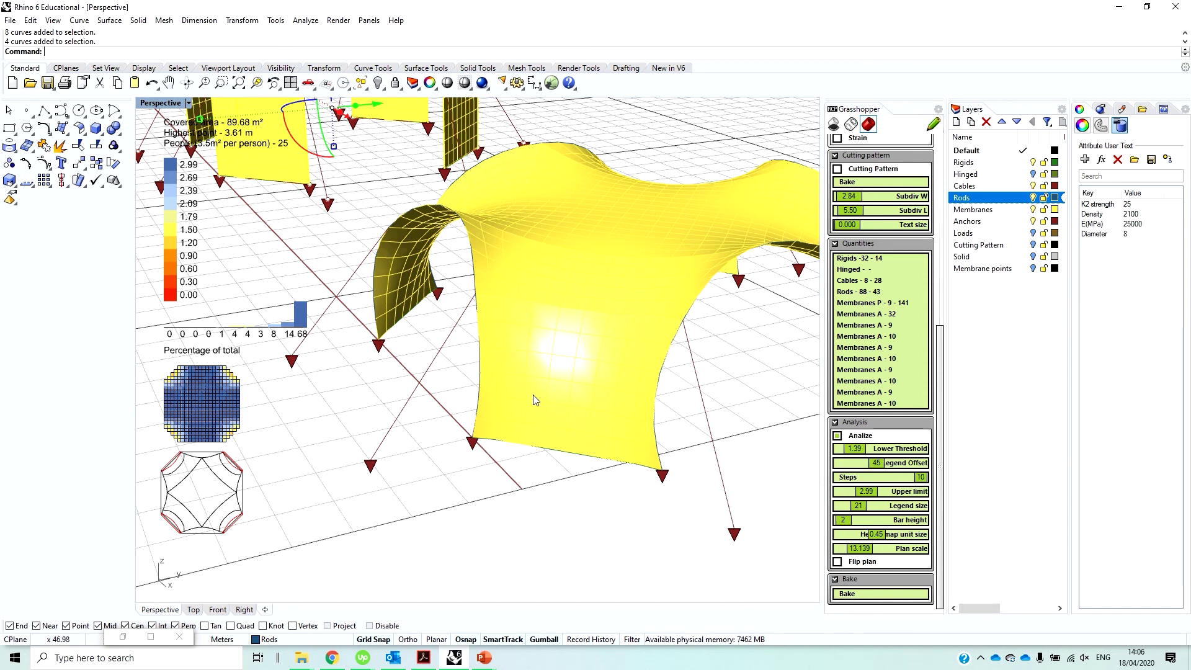
scroll(534, 391, down, 5)
scroll(533, 384, up, 4)
mouse_move(534, 399)
right_down()
mouse_move(556, 392)
mouse_move(489, 422)
mouse_move(521, 410)
right_up()
scroll(521, 409, down, 6)
scroll(567, 340, up, 6)
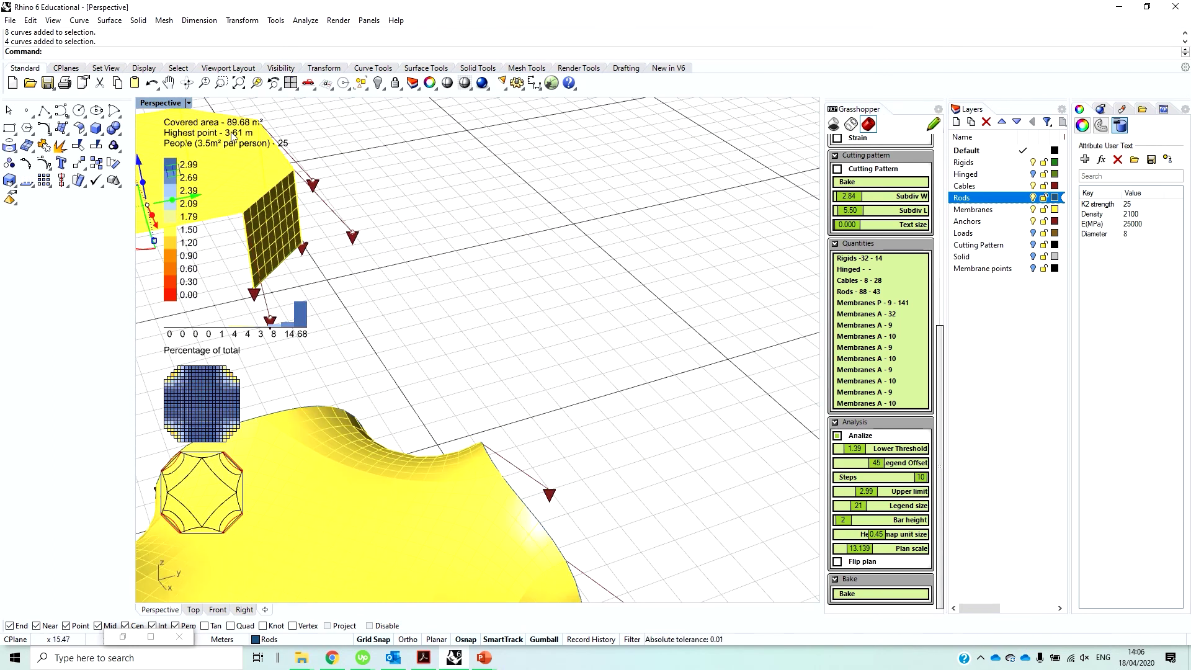
scroll(312, 145, down, 3)
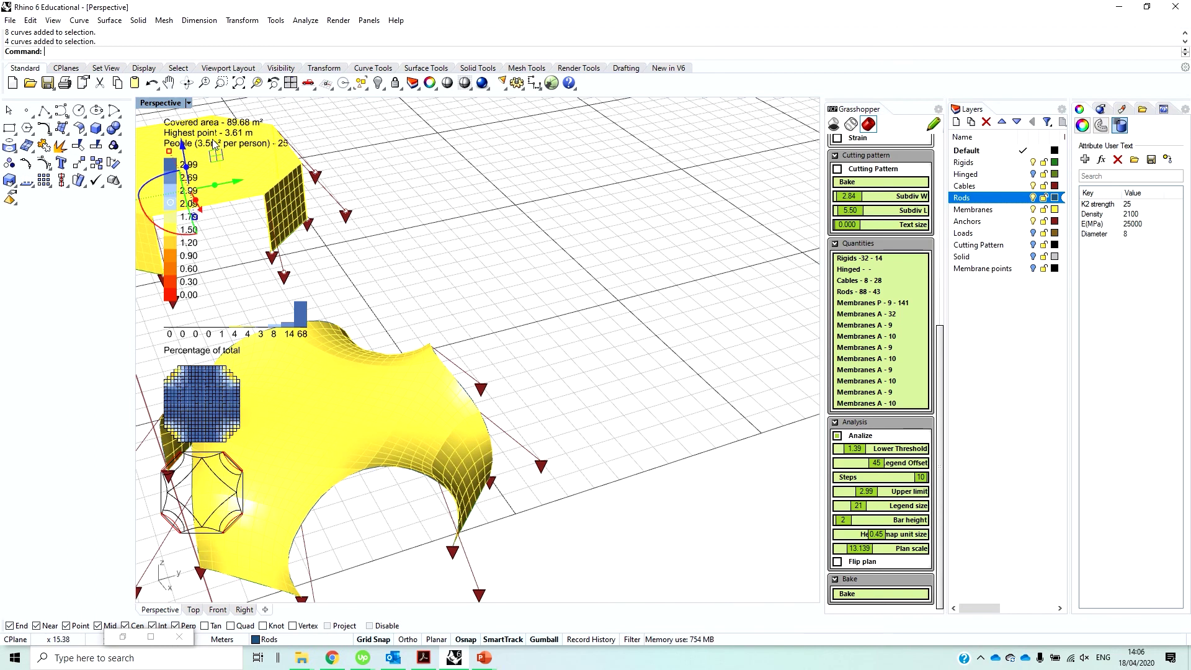
Turn off the analysis overlay on the form-found pavilion.
right_drag(303, 293, 319, 244)
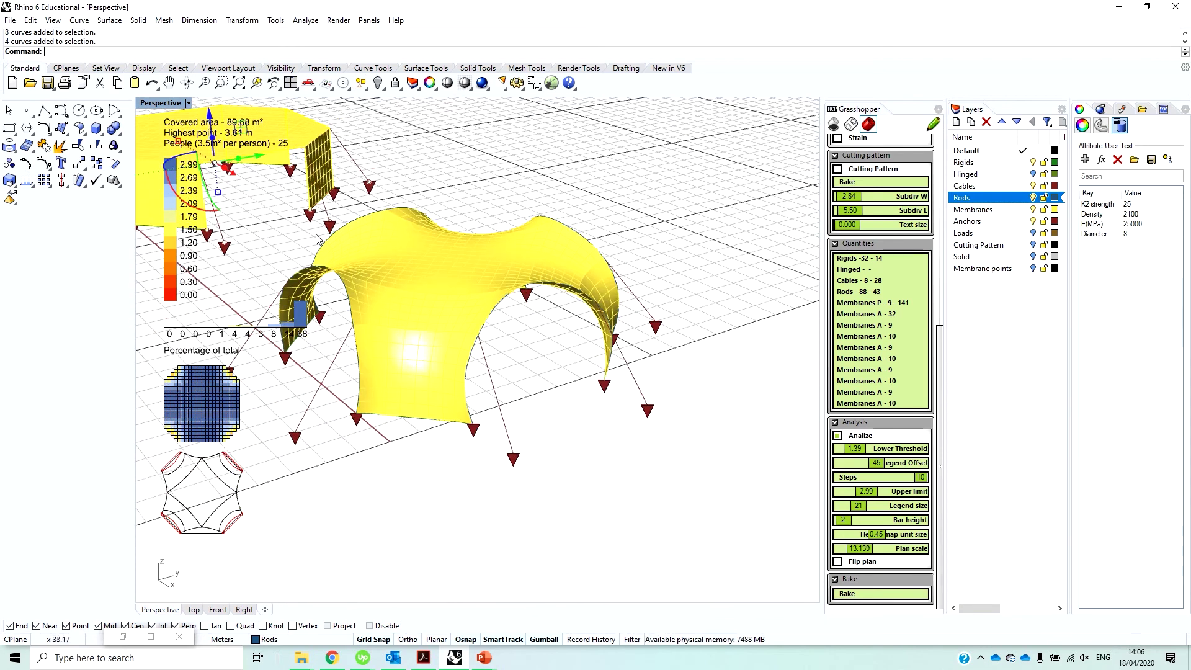
scroll(416, 306, up, 3)
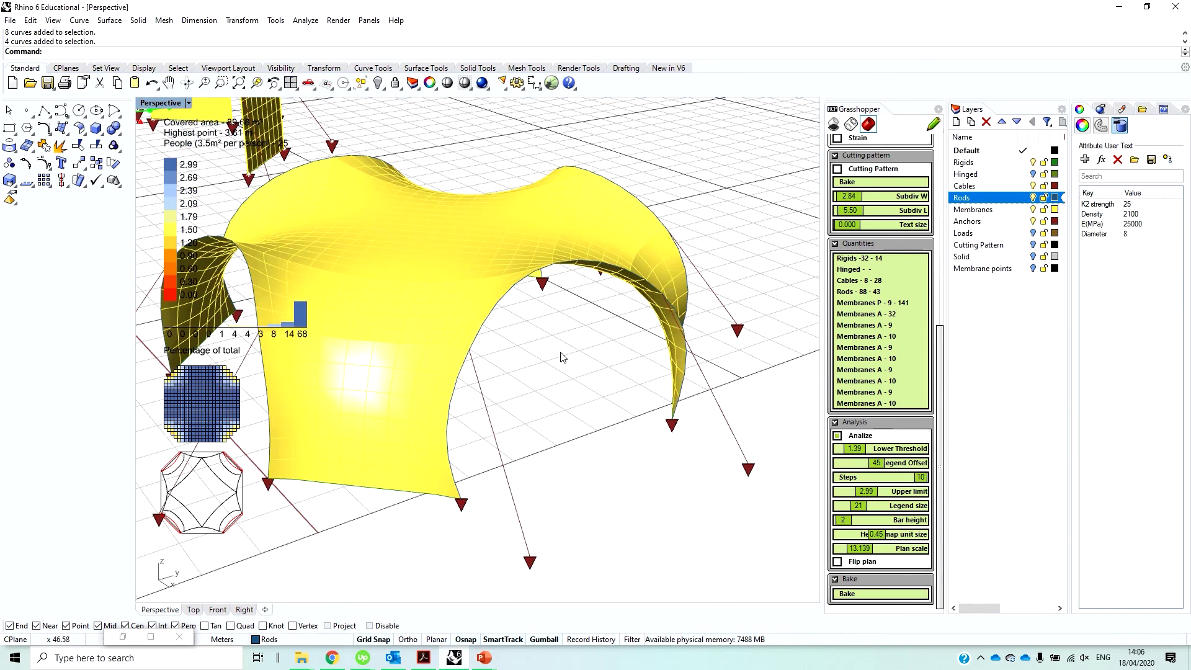
click(837, 436)
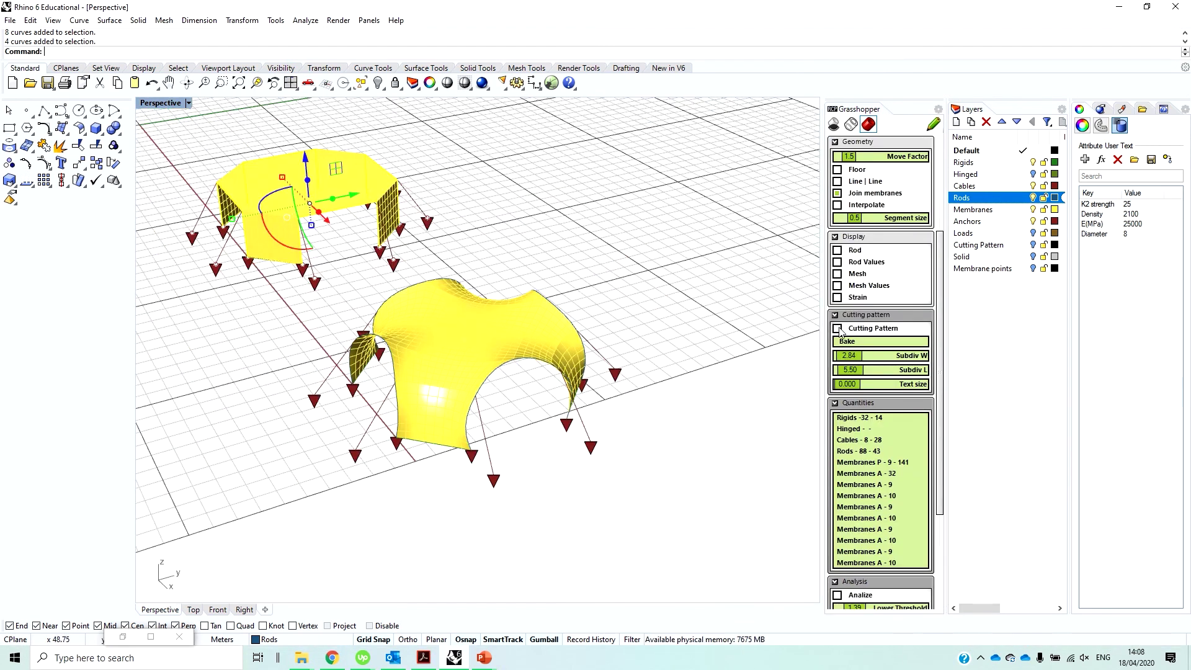
Turn on the cutting pattern and inspect the numbered panels on the form-found pavilion.
click(837, 329)
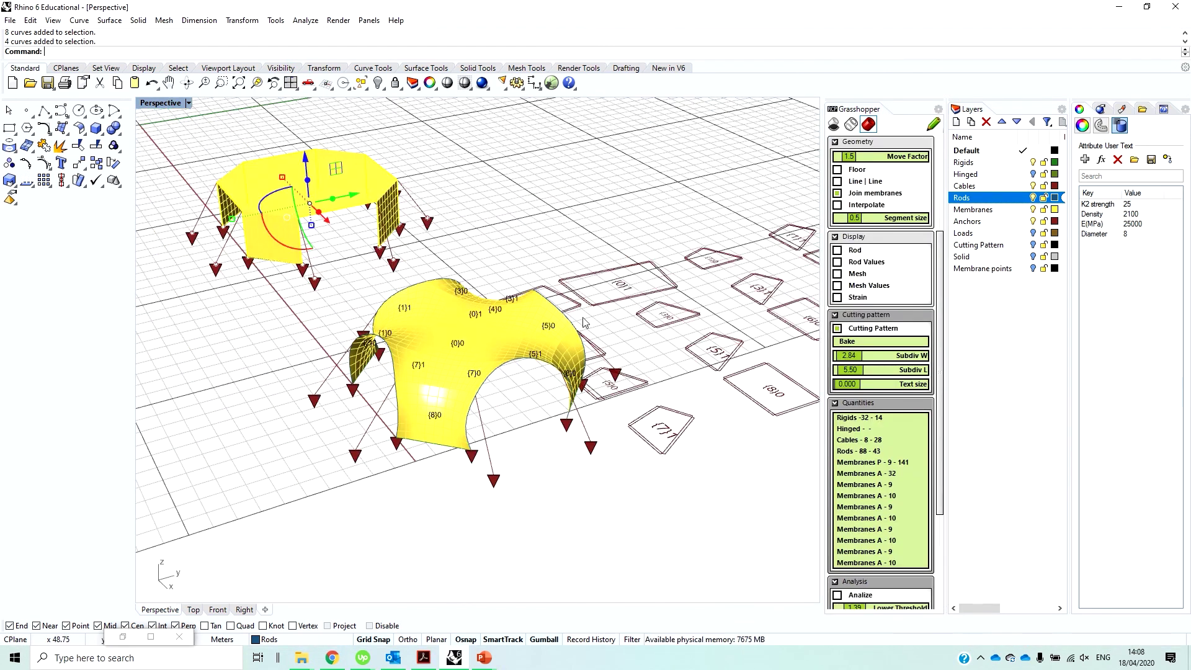
scroll(485, 392, up, 2)
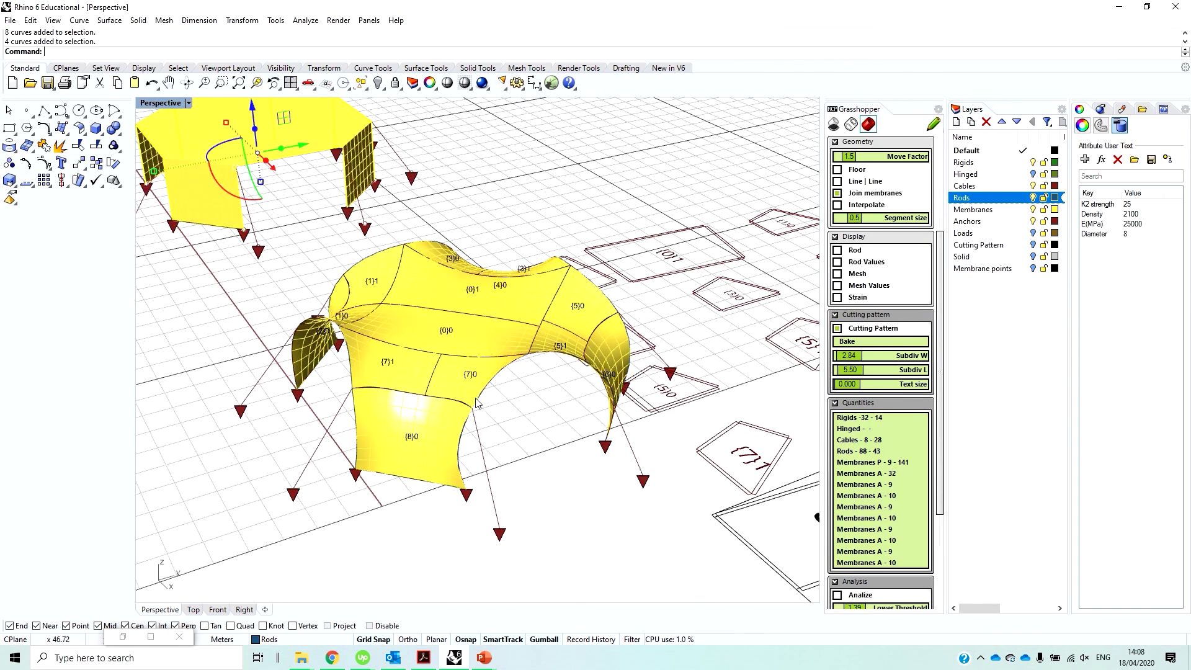
right_drag(479, 373, 450, 378)
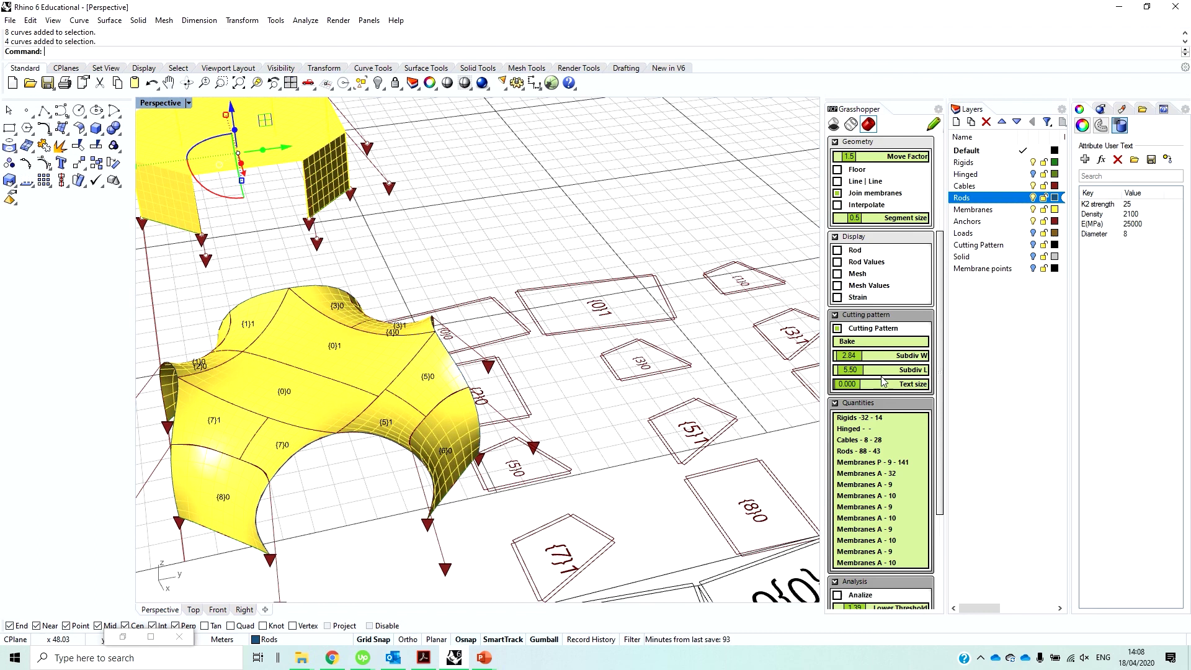
Compare the flattened cutting pattern panels and their nested sheet layout with the numbered panels on the pavilion.
scroll(540, 385, down, 5)
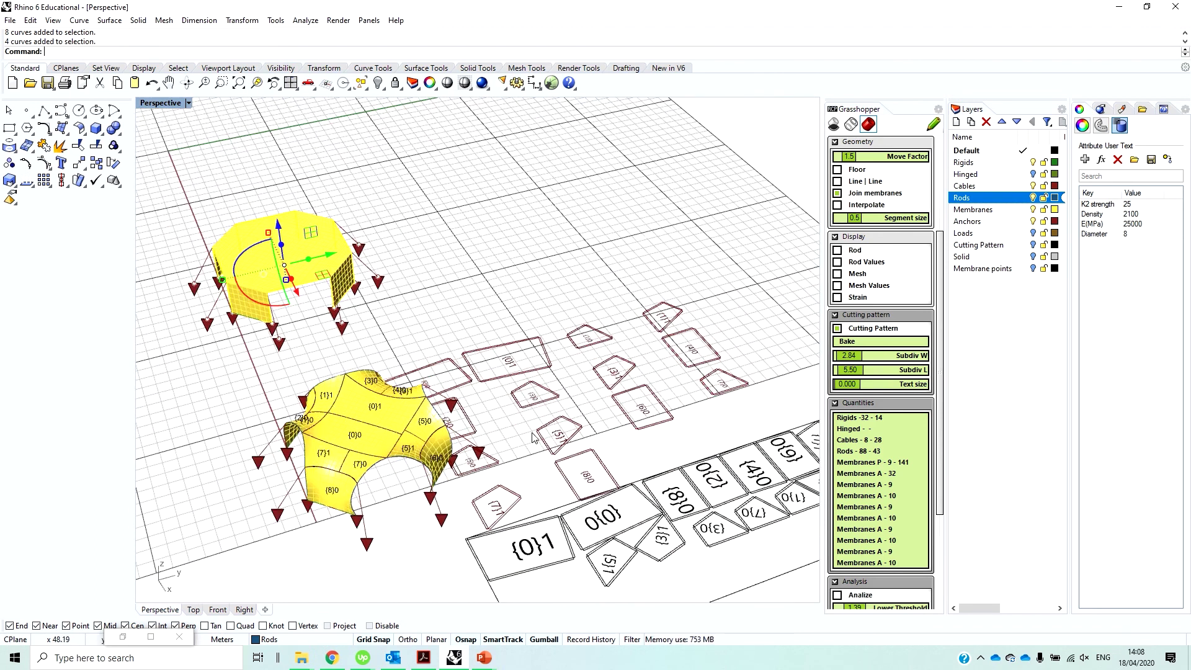
scroll(535, 437, up, 2)
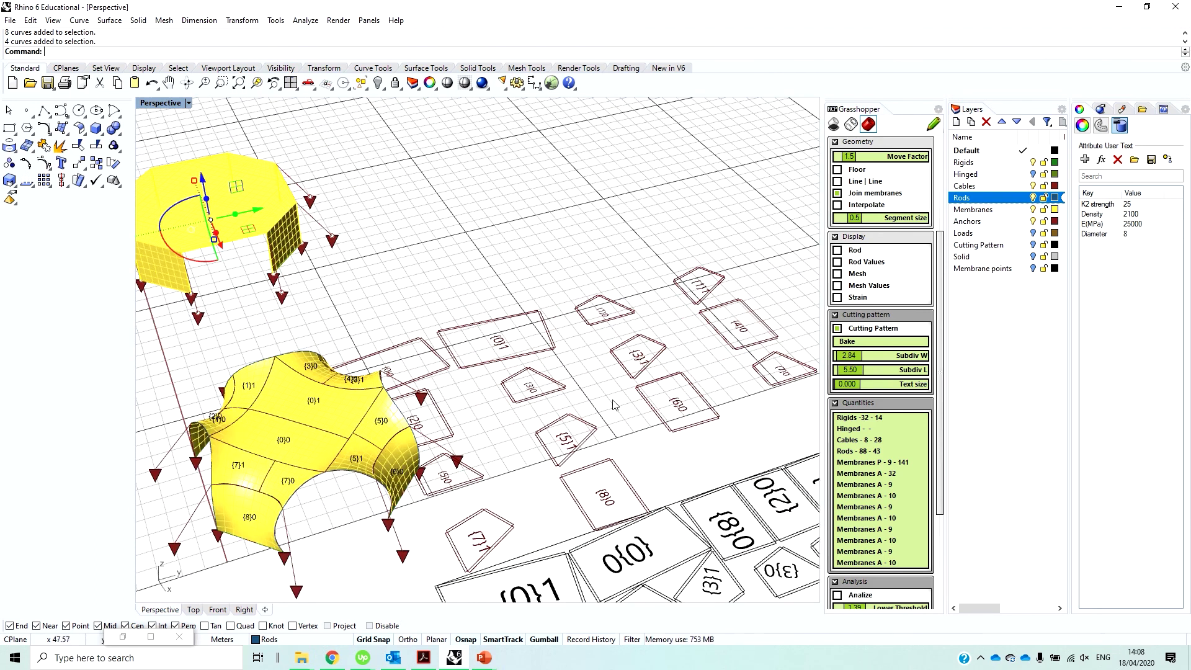
scroll(614, 405, down, 5)
scroll(607, 510, up, 2)
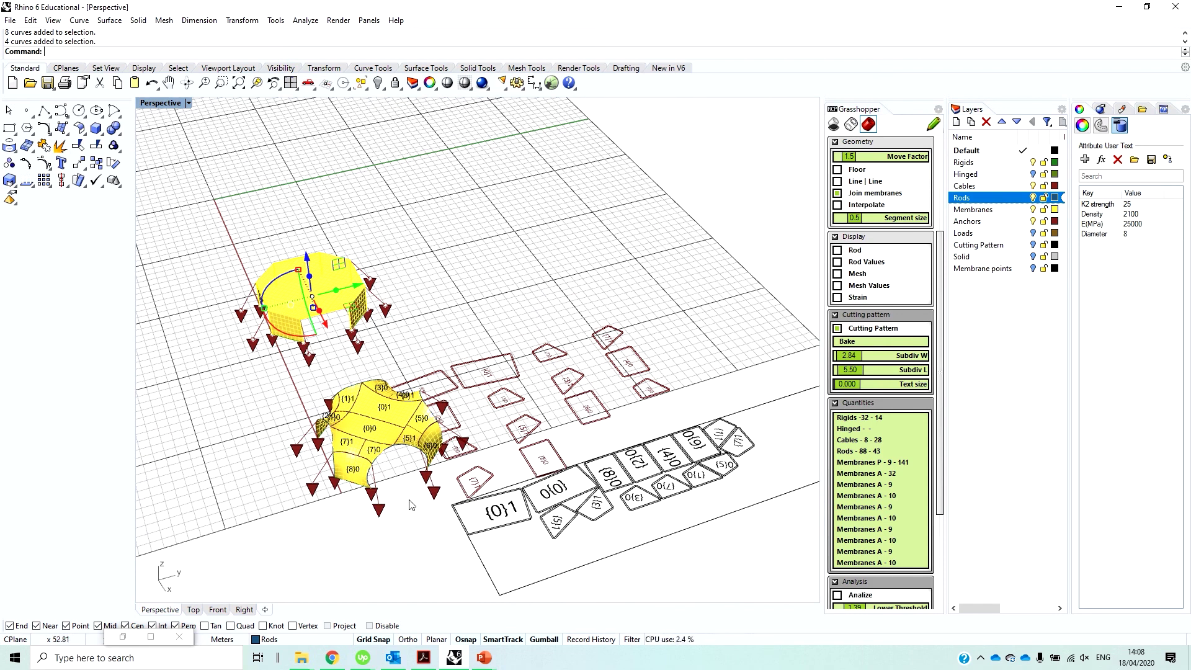
scroll(410, 504, down, 2)
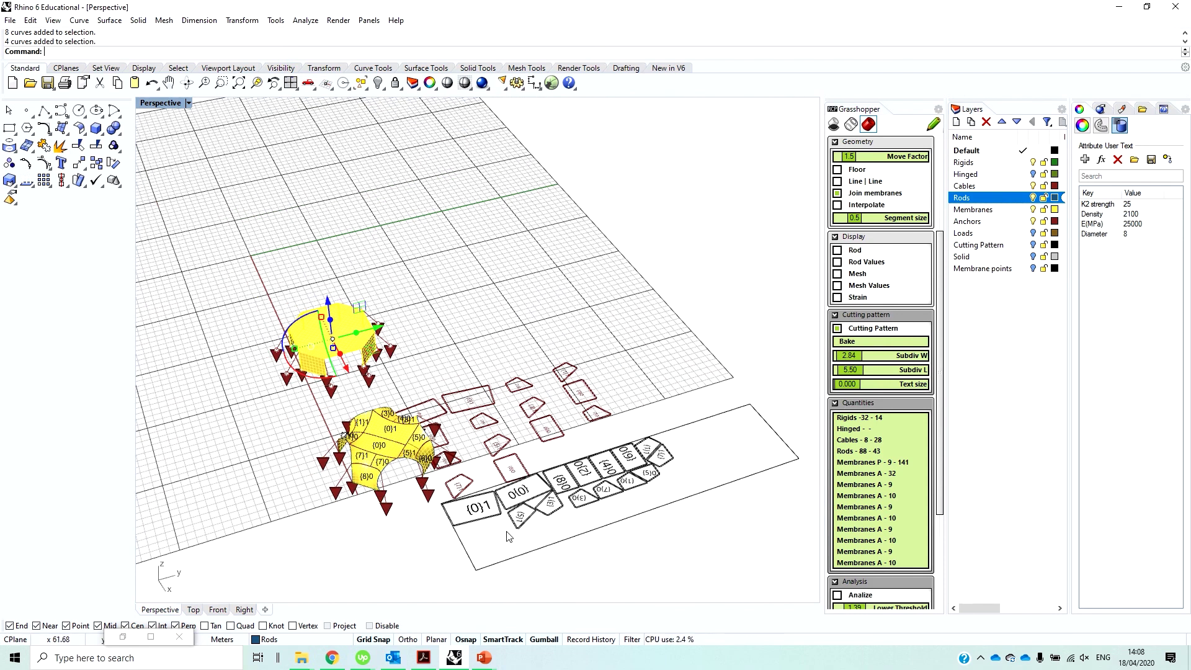
scroll(495, 526, up, 1)
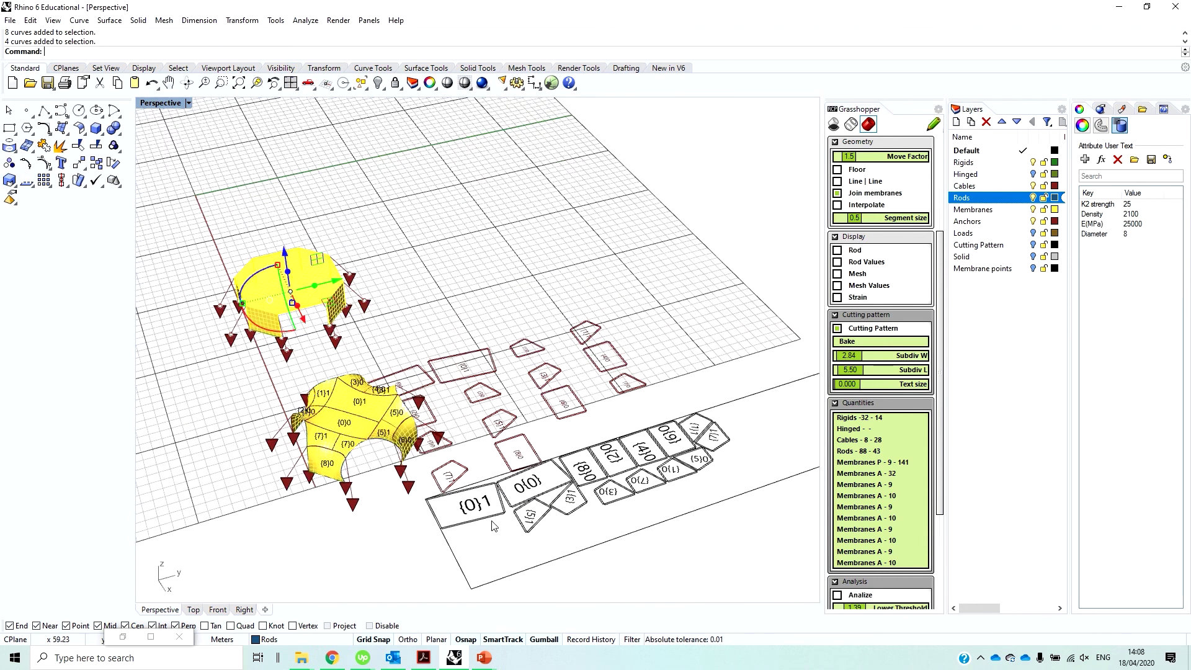
scroll(492, 530, up, 1)
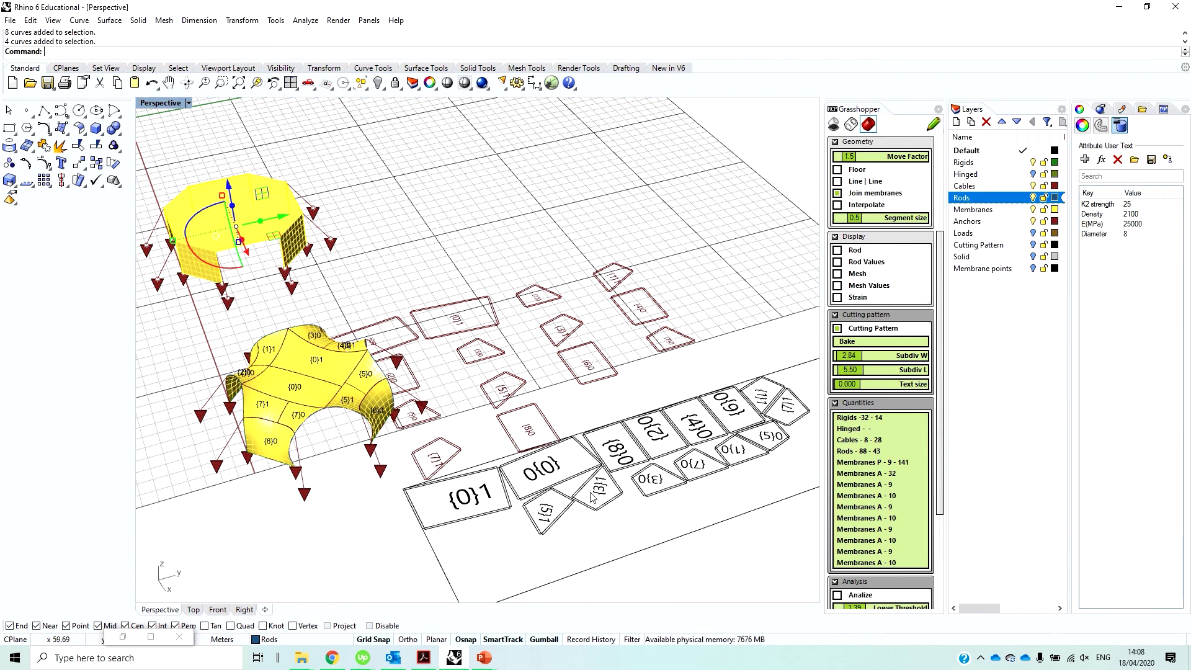
right_drag(594, 512, 453, 466)
scroll(526, 439, down, 5)
scroll(624, 407, up, 5)
right_drag(602, 455, 571, 433)
Bring the solver settings into view and examine the panel seams across the form-found pavilion's roof and leg.
drag(941, 277, 944, 167)
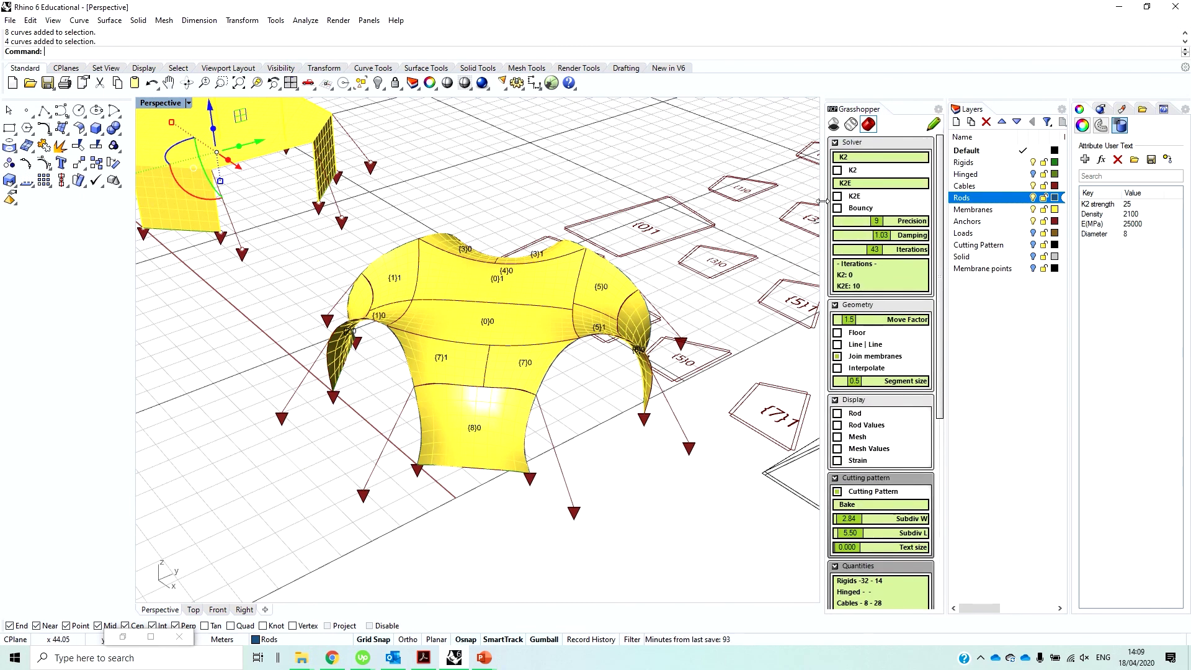
right_drag(746, 238, 730, 235)
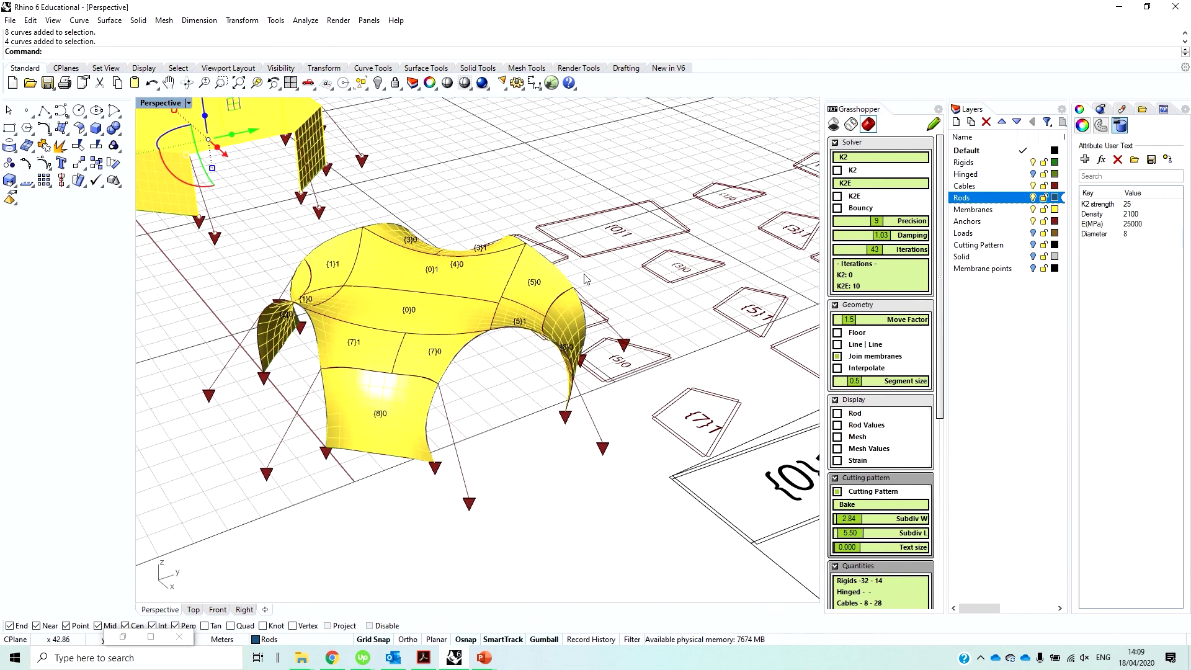
right_drag(583, 274, 597, 276)
right_drag(501, 370, 518, 366)
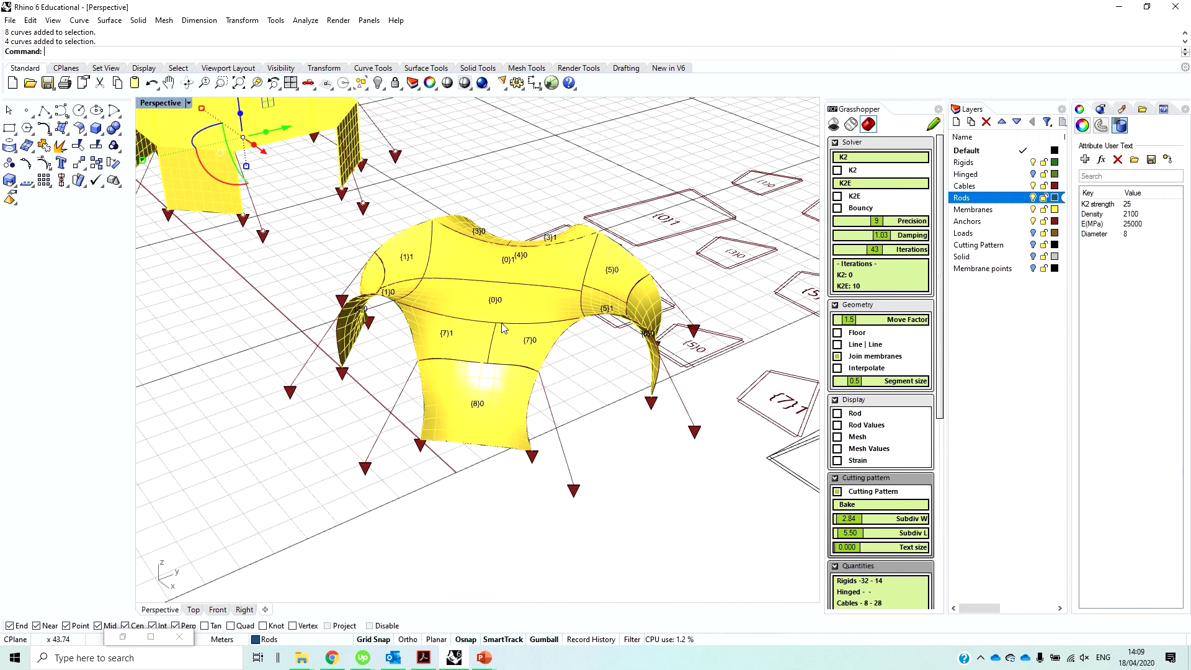
scroll(566, 307, up, 4)
scroll(561, 307, down, 2)
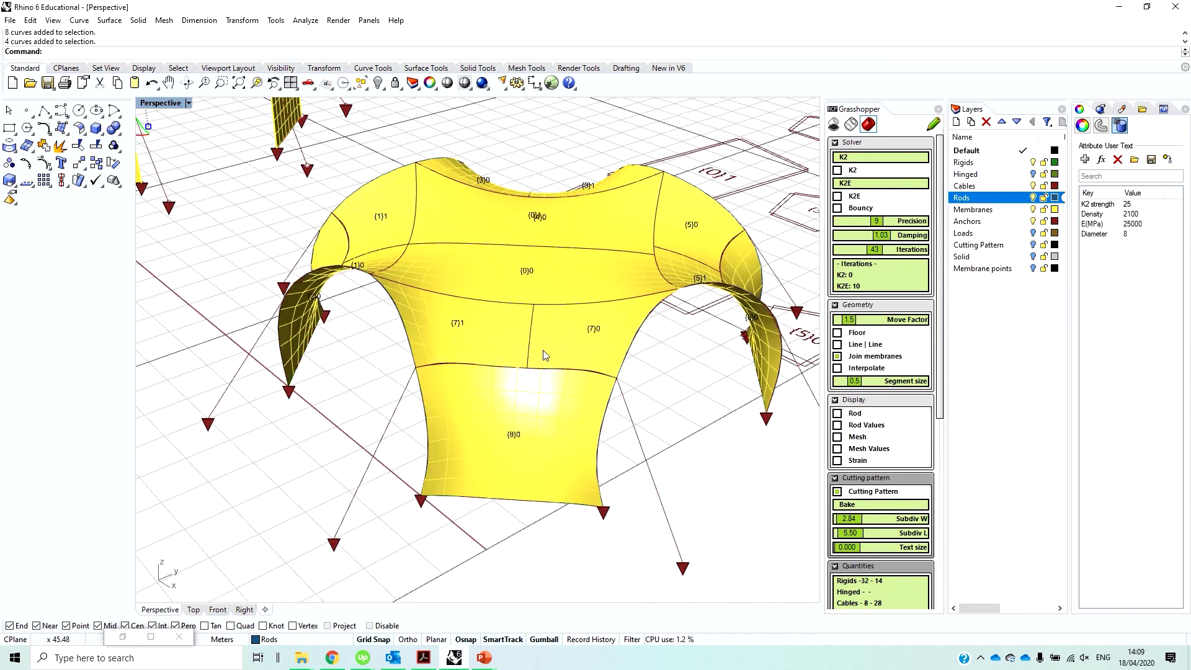
scroll(580, 304, down, 2)
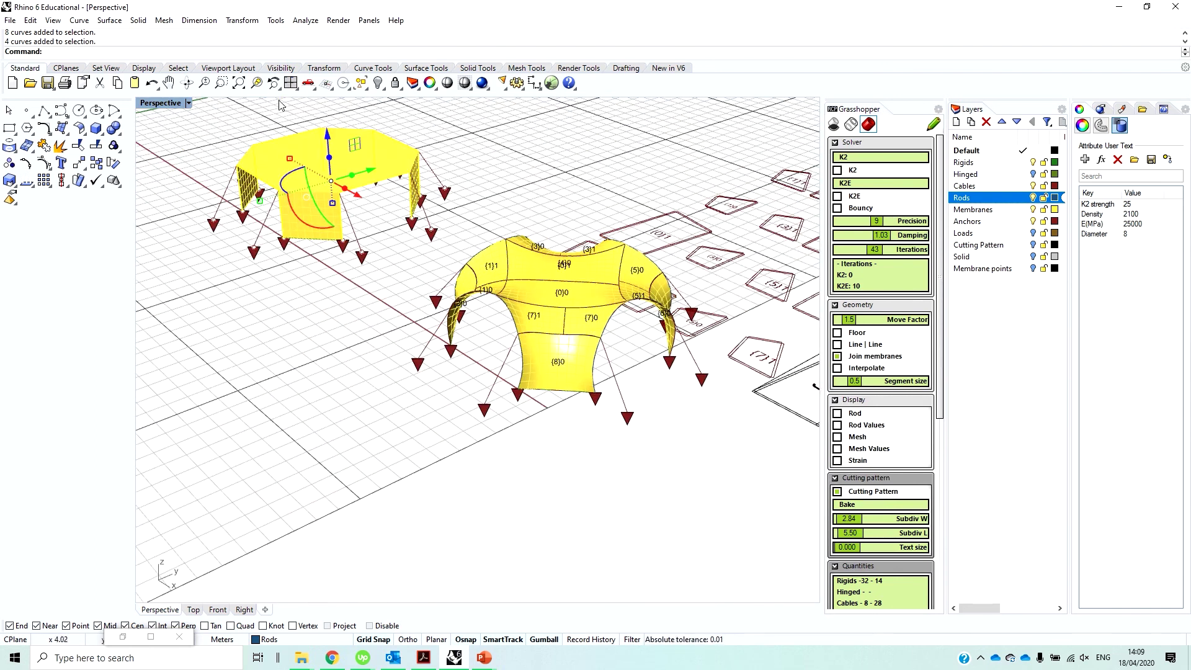
Select all the points, curves and surfaces of the original flat-roofed input pavilion.
scroll(274, 154, up, 3)
drag(226, 131, 617, 393)
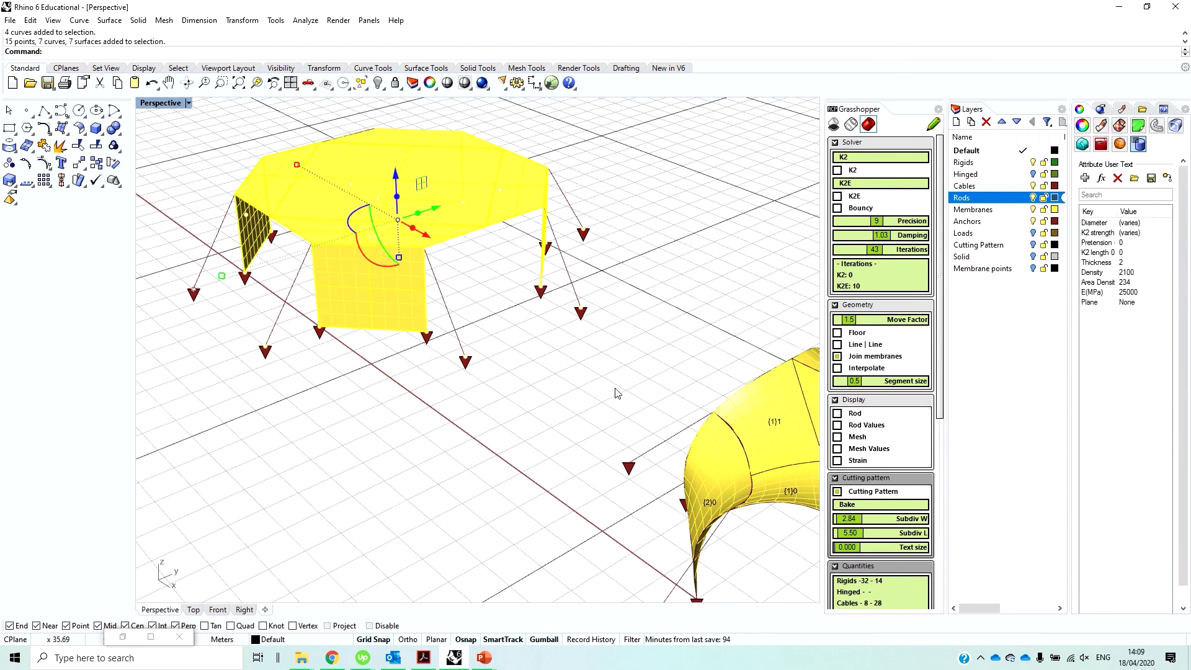